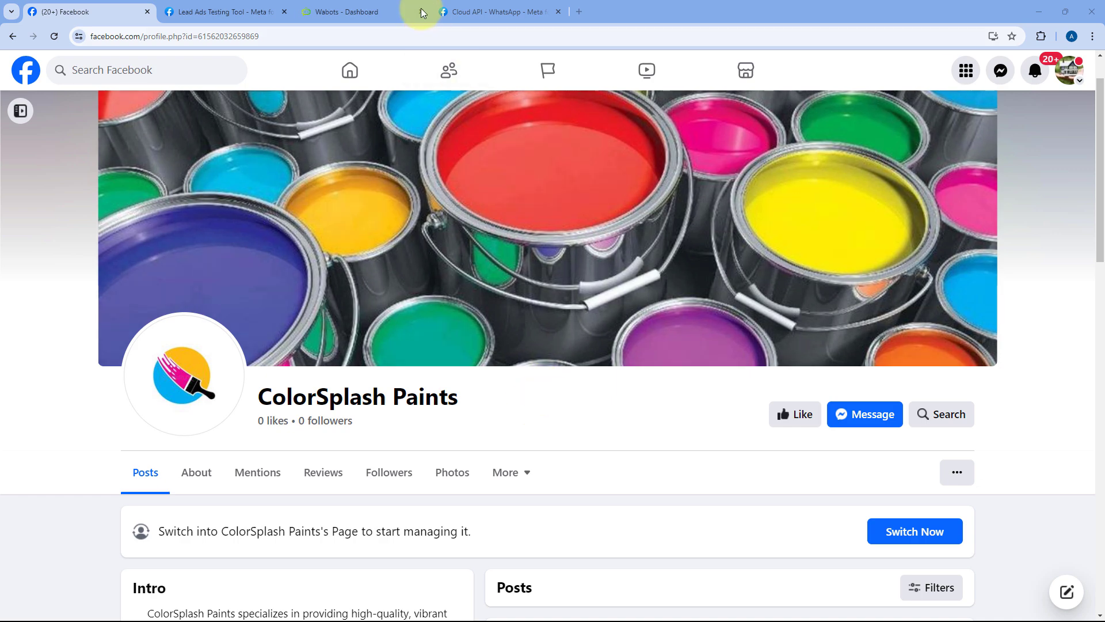
Step: Review the WaBots dashboard and the ColorSplash Paints Facebook page, ending on WaBots
left_click(406, 12)
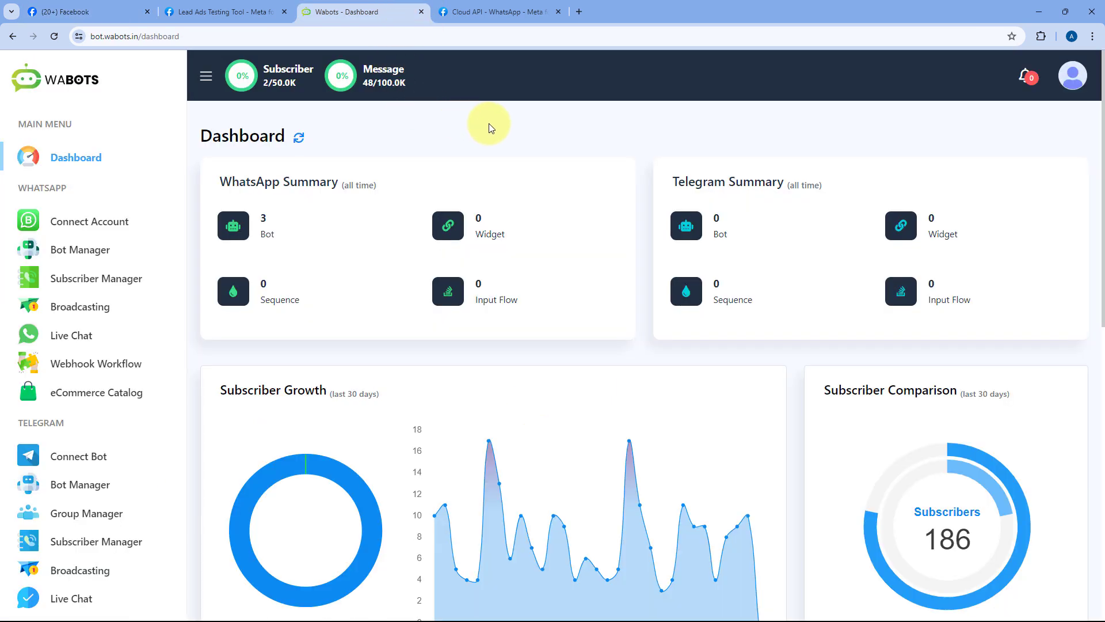
left_click(115, 12)
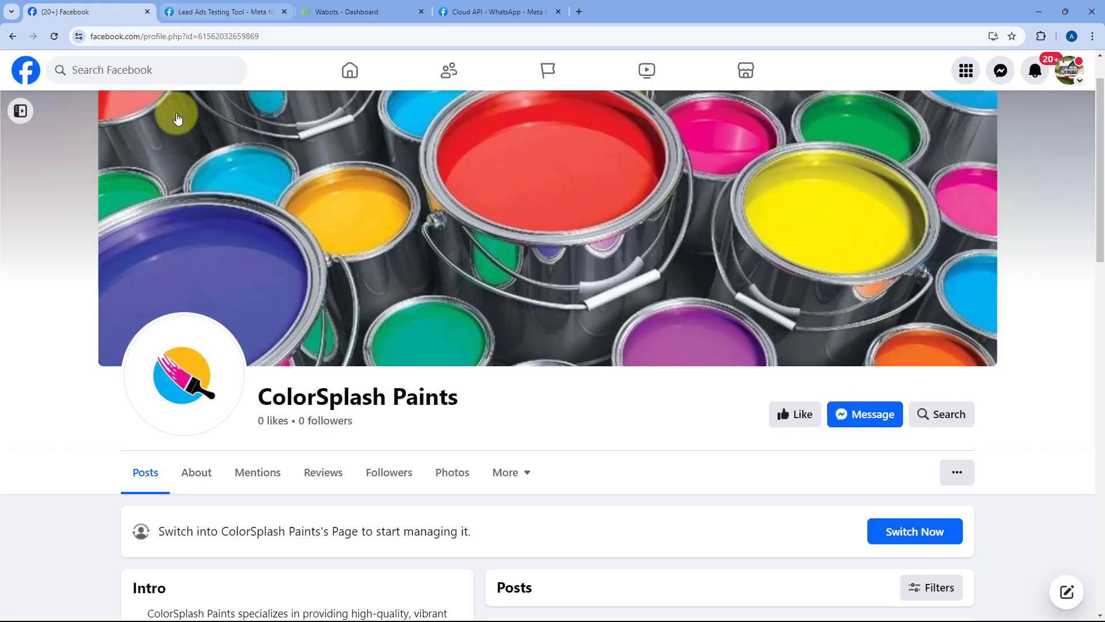
left_click(322, 10)
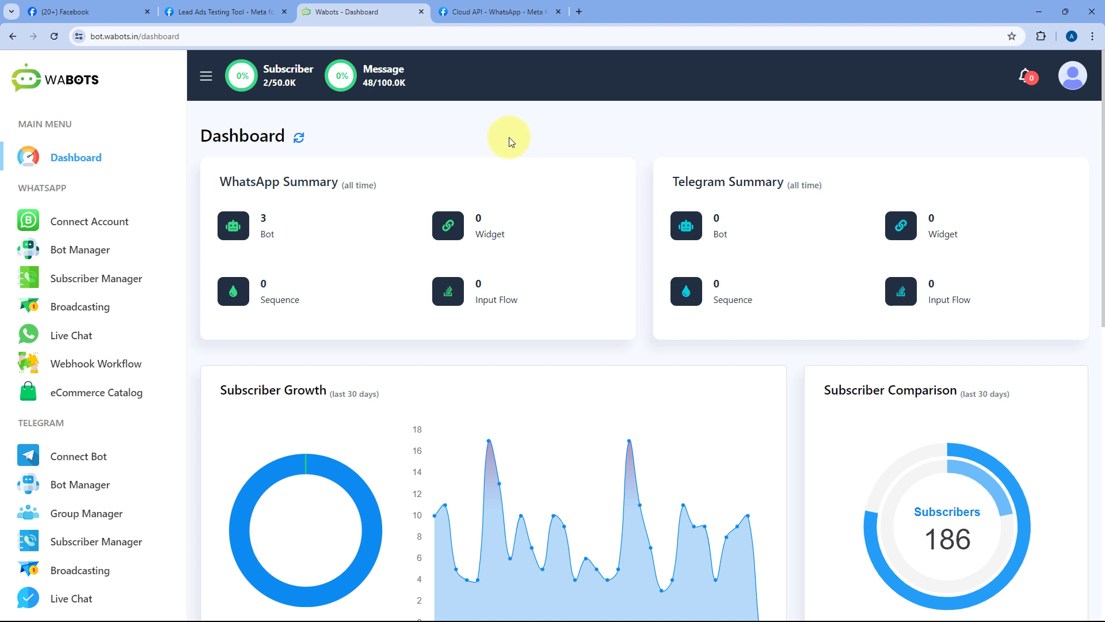
Step: Load pabbly.com/connect in a new tab, sign in, and open Pabbly Connect from the apps list
left_click(583, 14)
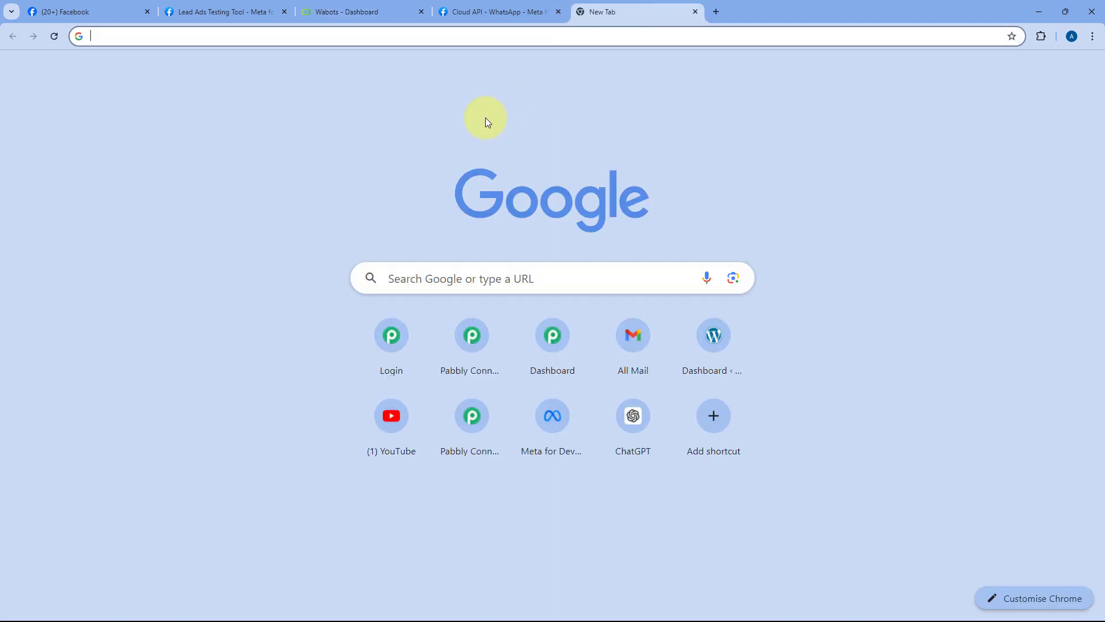
type("pabb")
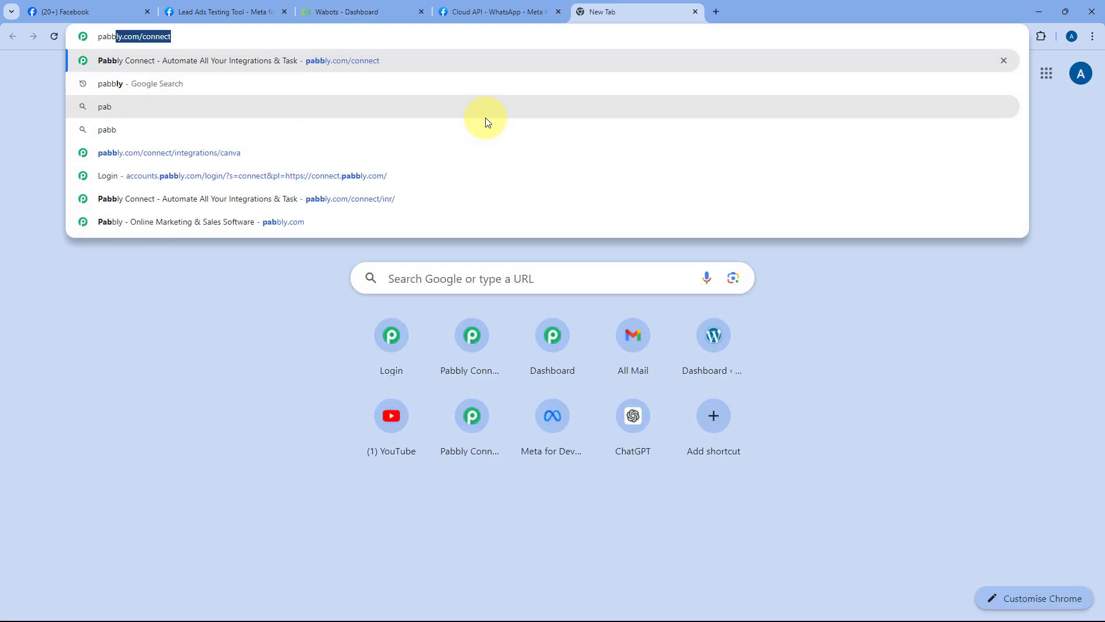
type("ly.com/connect")
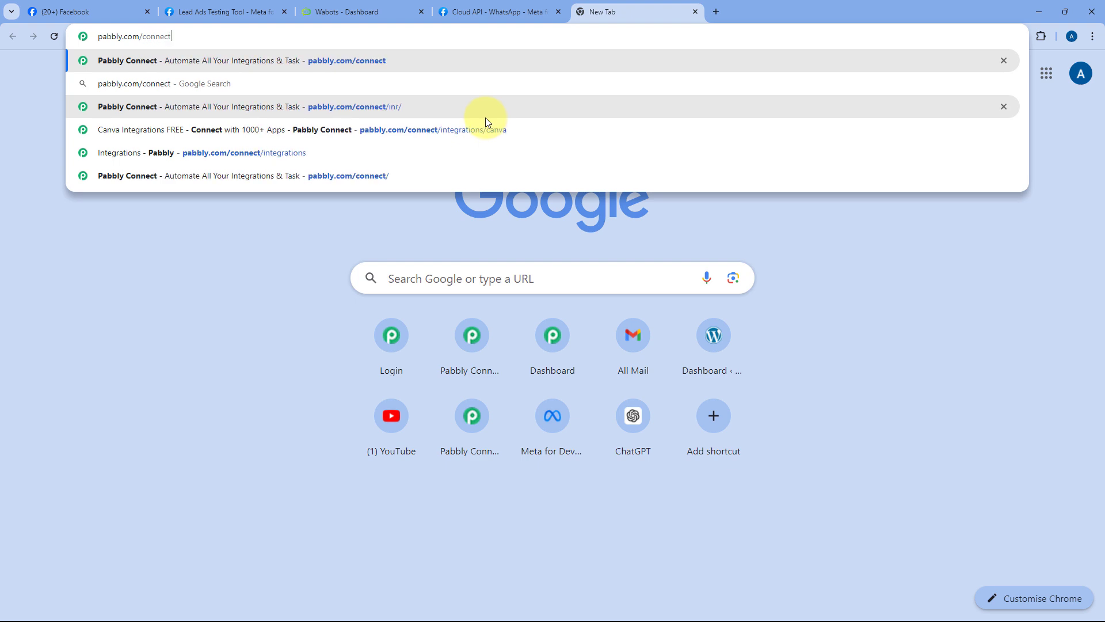
key("Return")
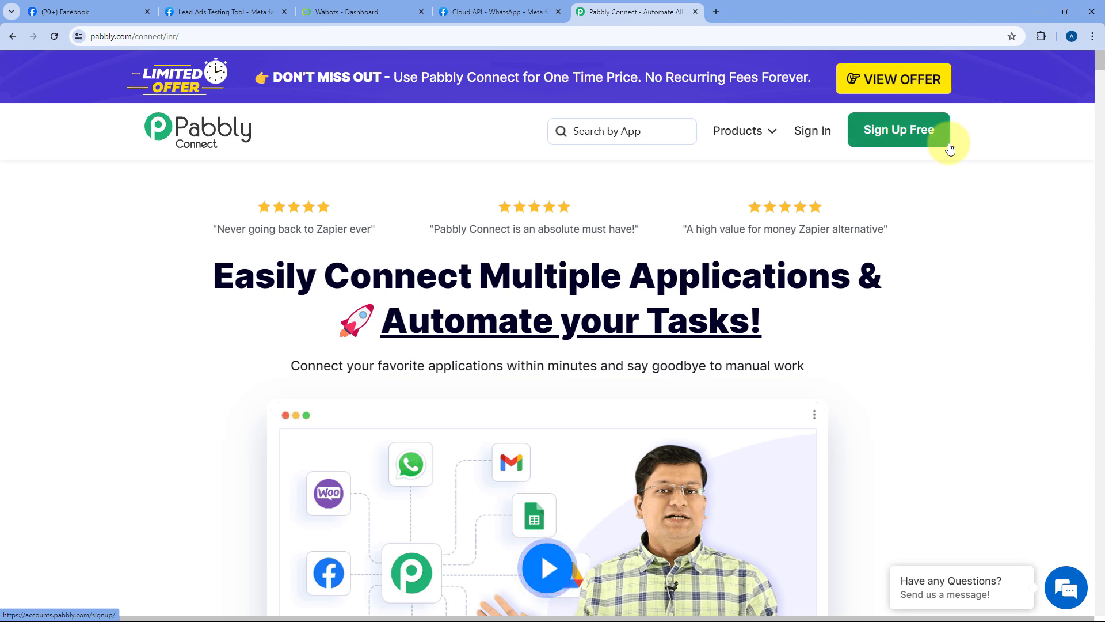
left_click(820, 139)
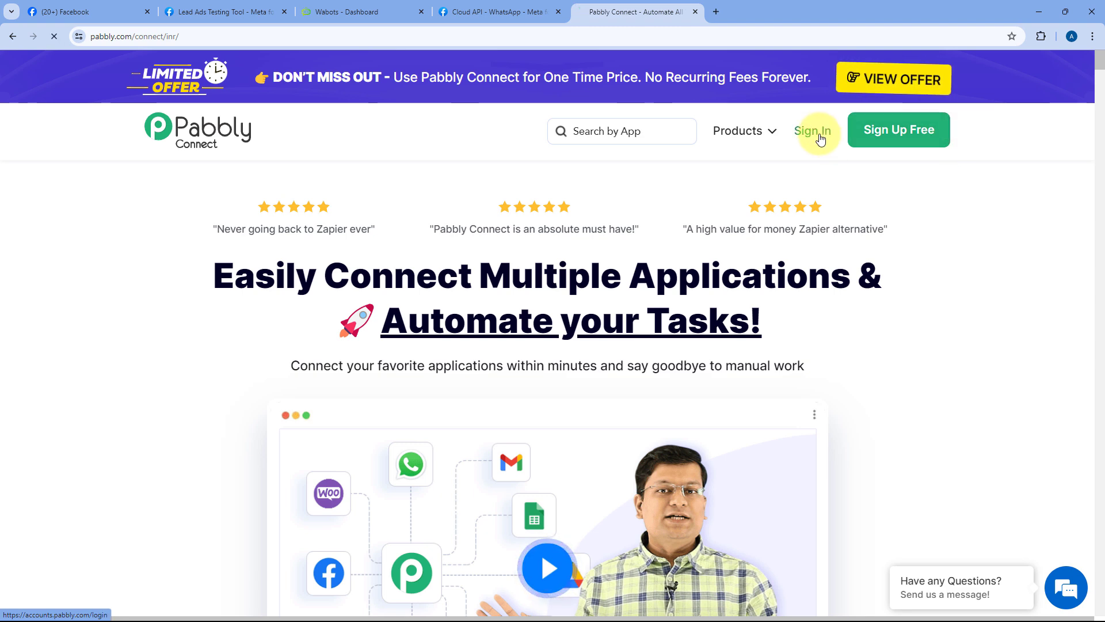
mouse_move(780, 131)
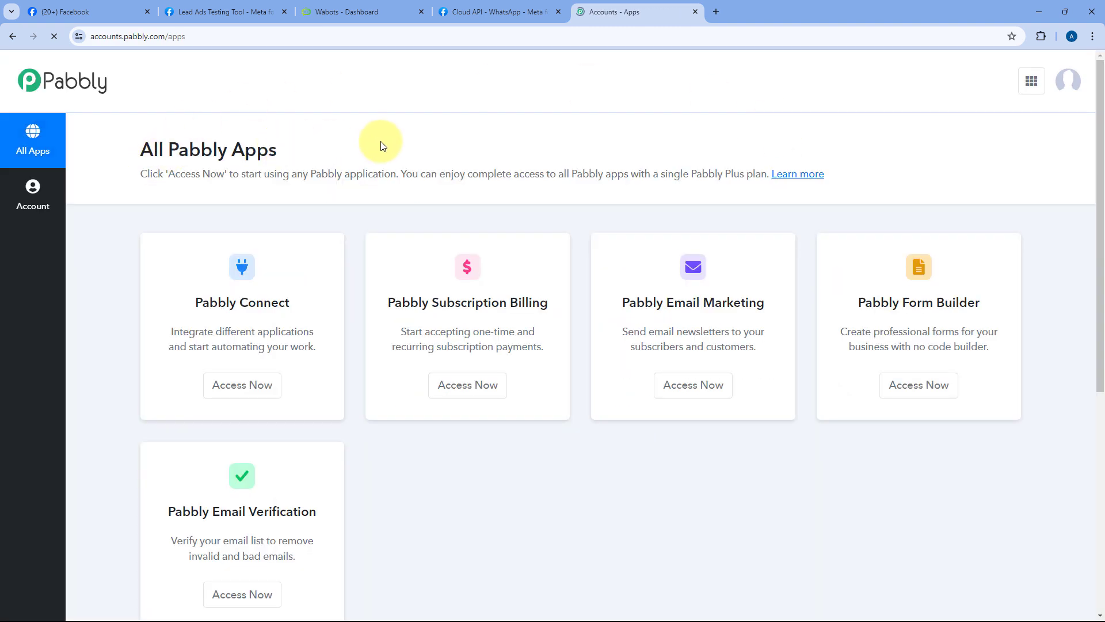
left_click(240, 383)
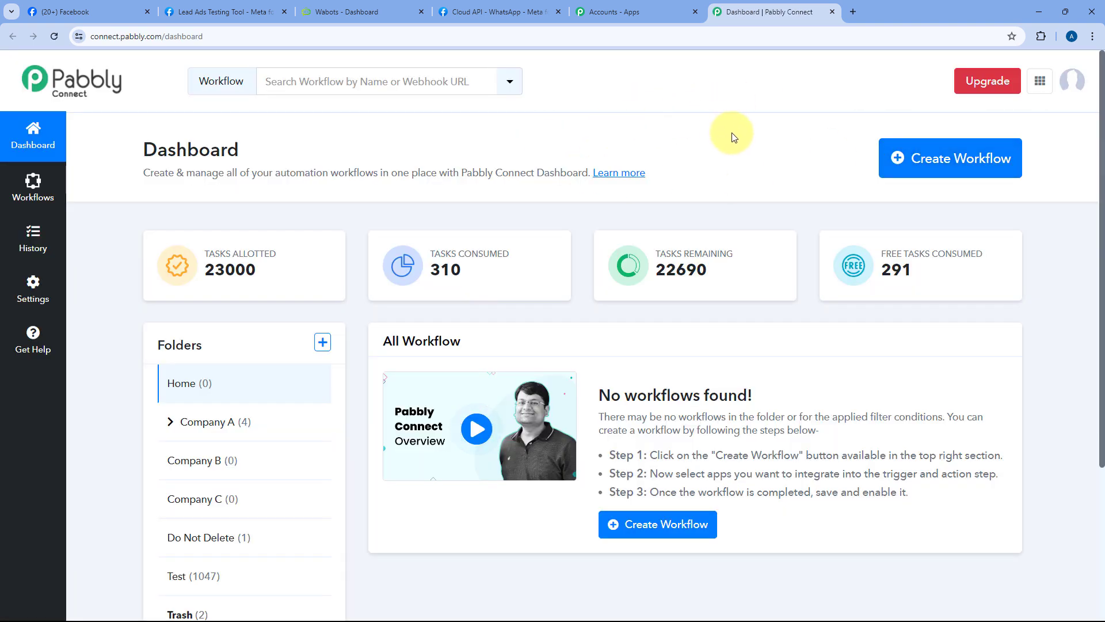
Step: Start a new workflow, name it 'Facebook Lead Ads to WaBots', keep the Home folder, and create it
left_click(915, 172)
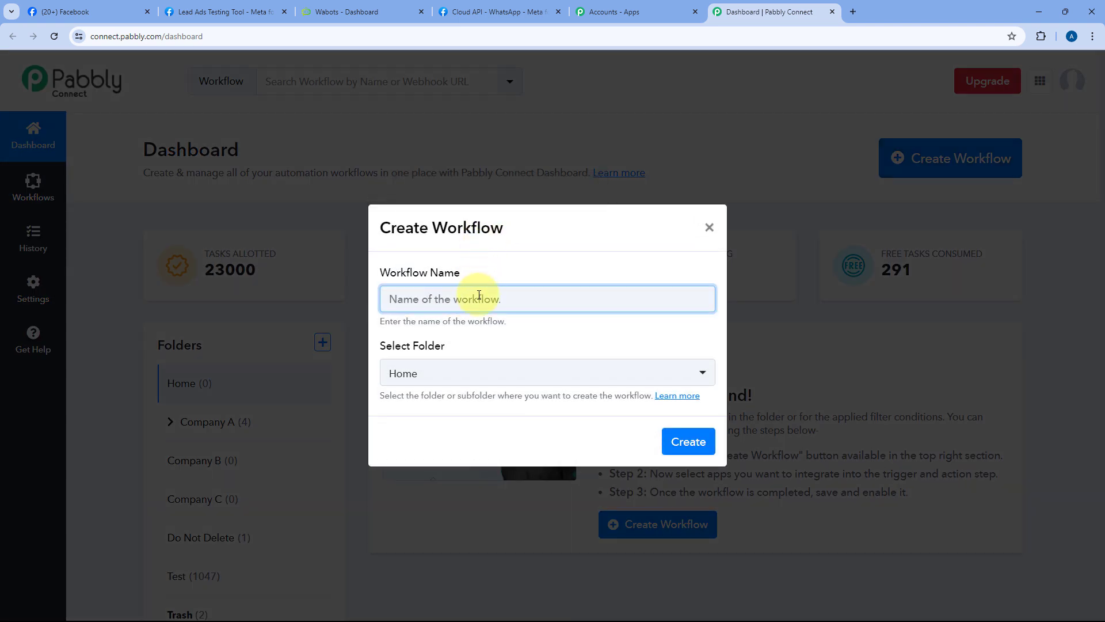
type("Facebook Lead Ads to WaBots")
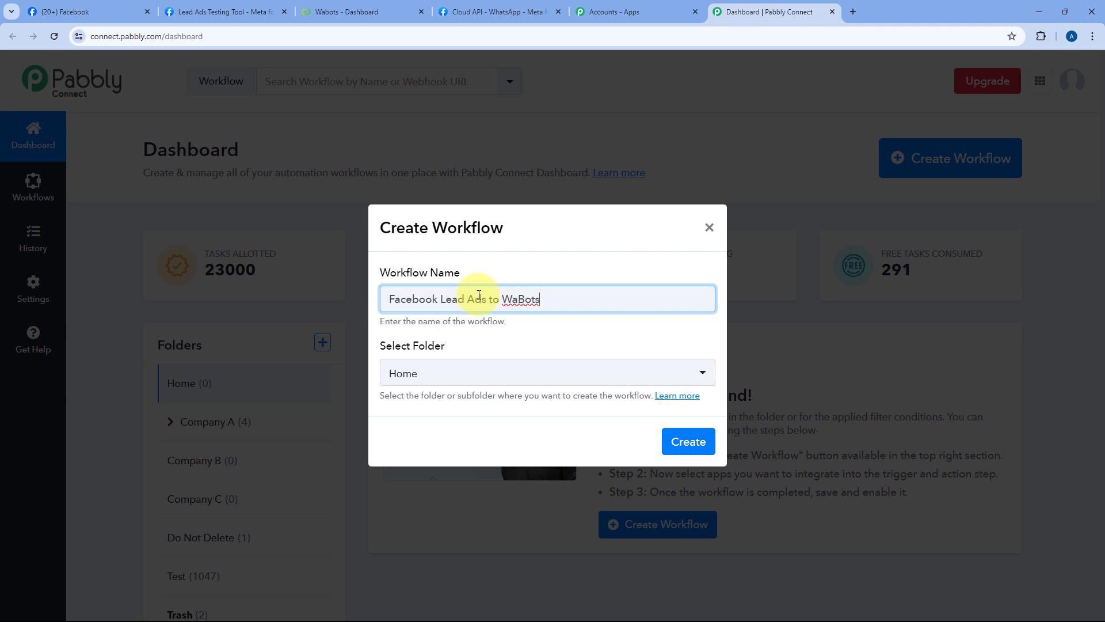
left_click(540, 375)
scroll(531, 303, "down", 1)
scroll(533, 305, "up", 1)
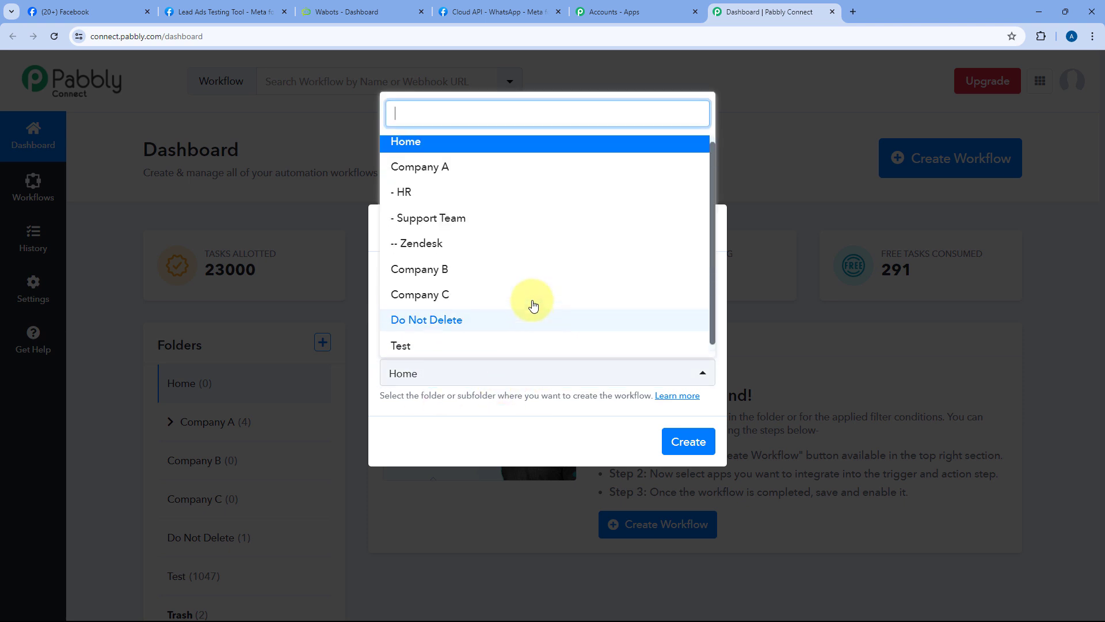
left_click(492, 145)
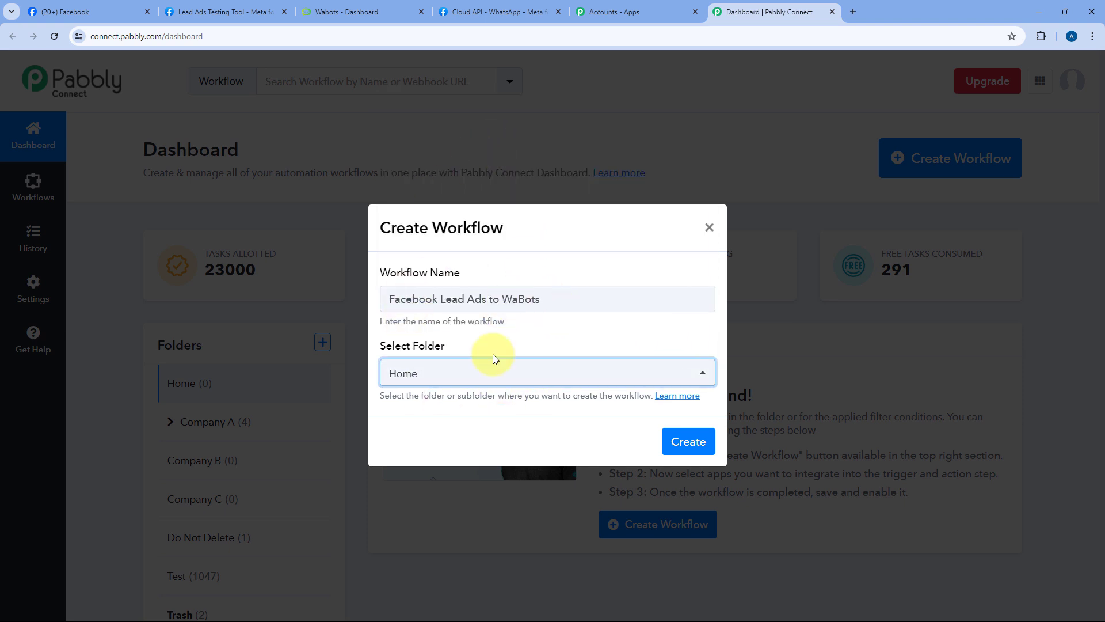
left_click(685, 441)
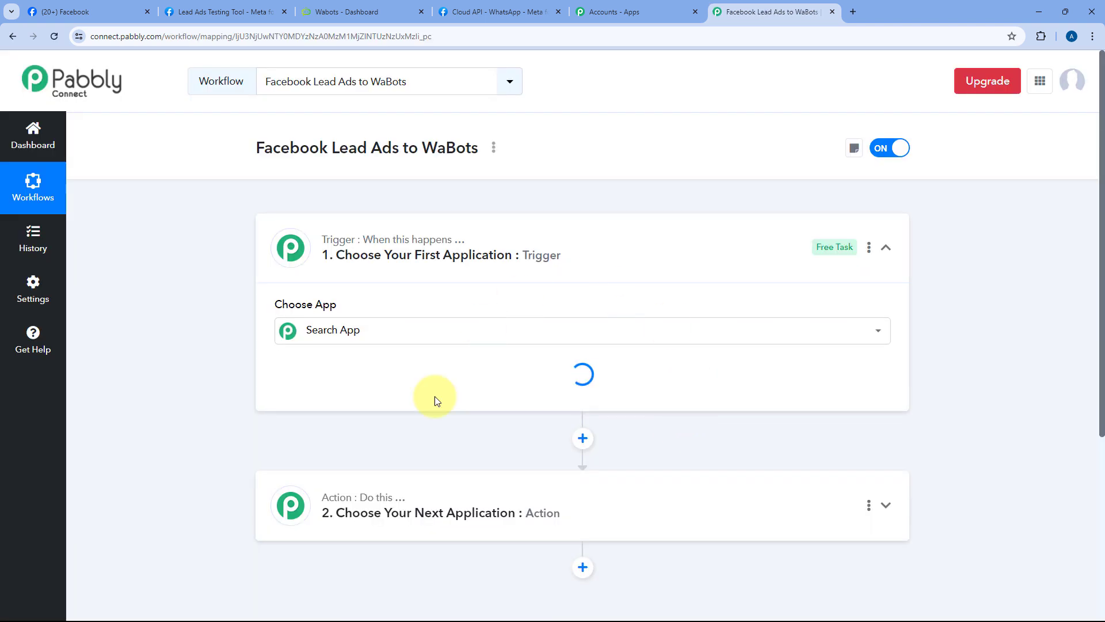
Step: Expand the trigger step so its Choose App options show
left_click(598, 241)
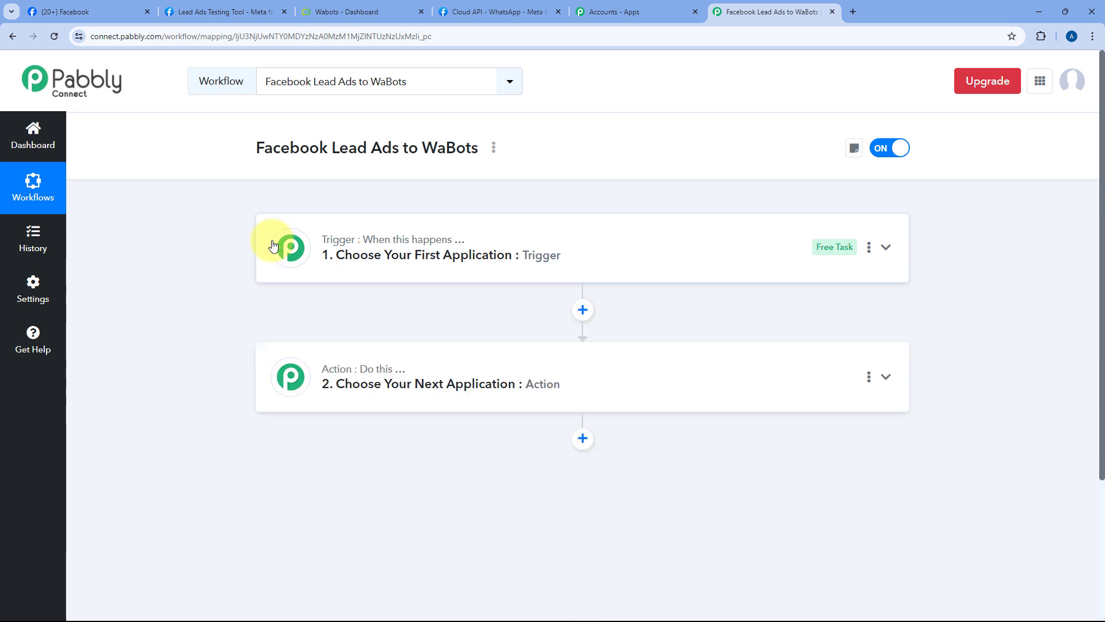
scroll(244, 249, "down", 1)
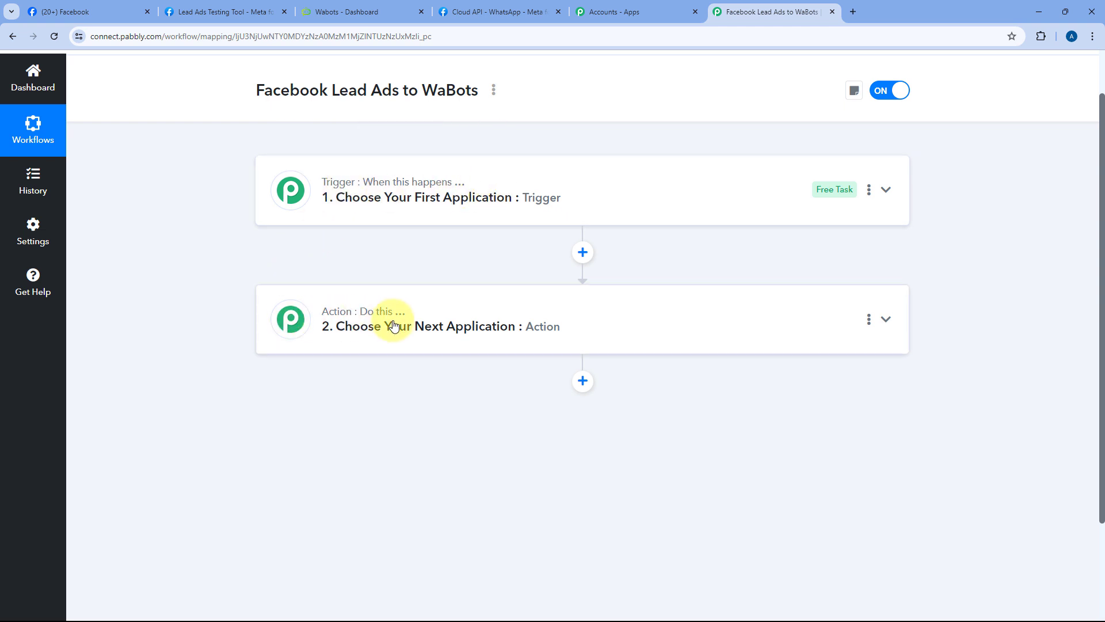
left_click(328, 198)
scroll(156, 256, "up", 1)
scroll(213, 244, "down", 1)
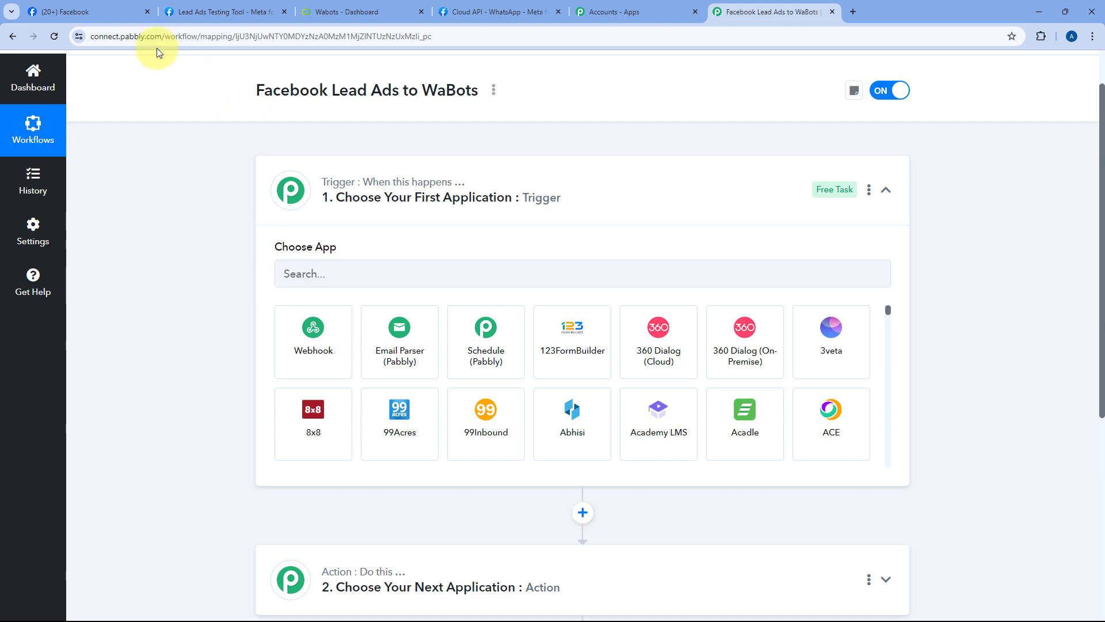
Step: Glance at the ColorSplash Paints Facebook page, then go to the WaBots dashboard
left_click(138, 7)
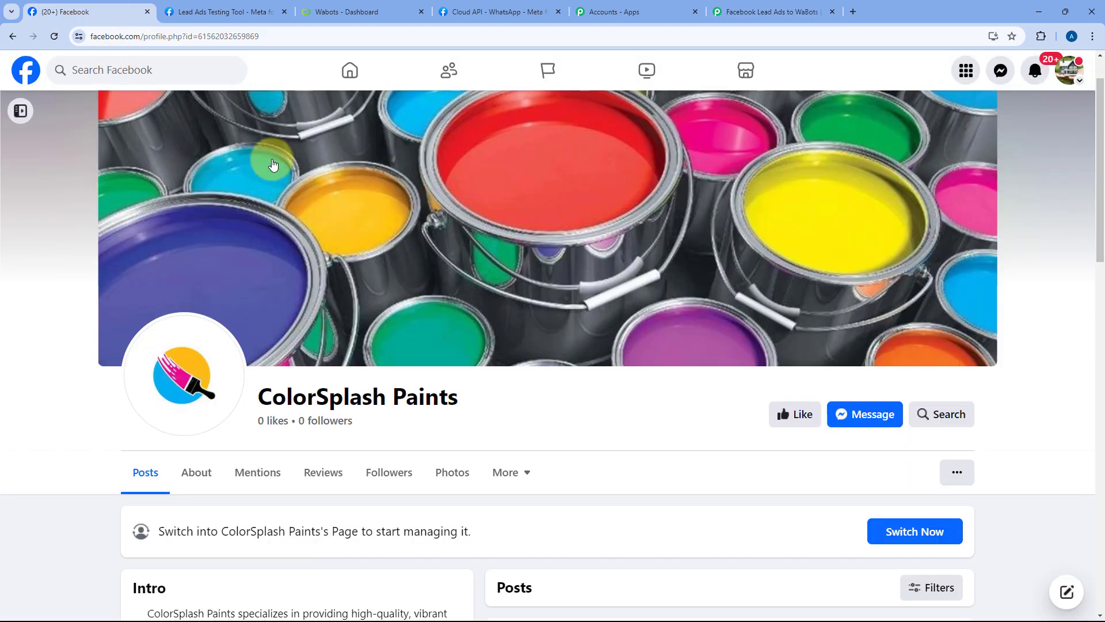
scroll(403, 229, "down", 2)
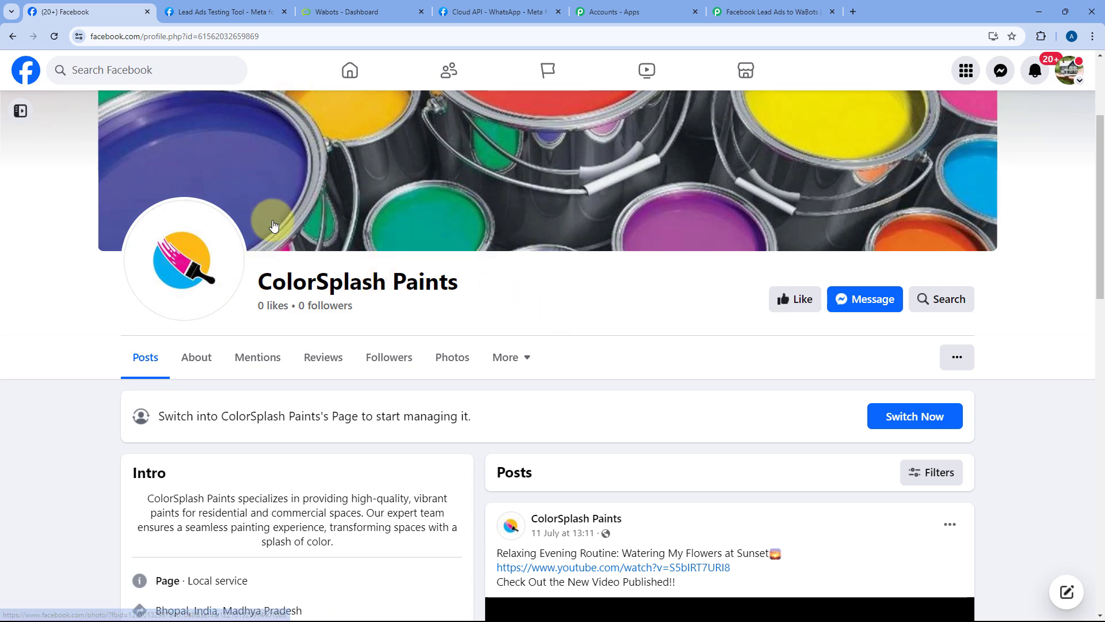
left_click(775, 7)
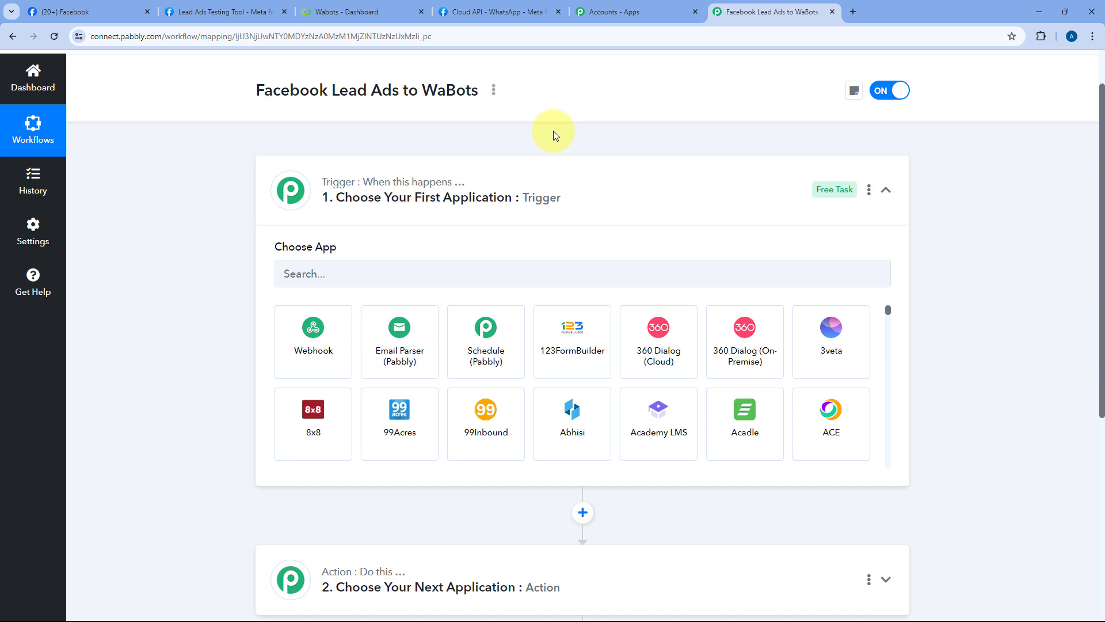
scroll(554, 130, "down", 2)
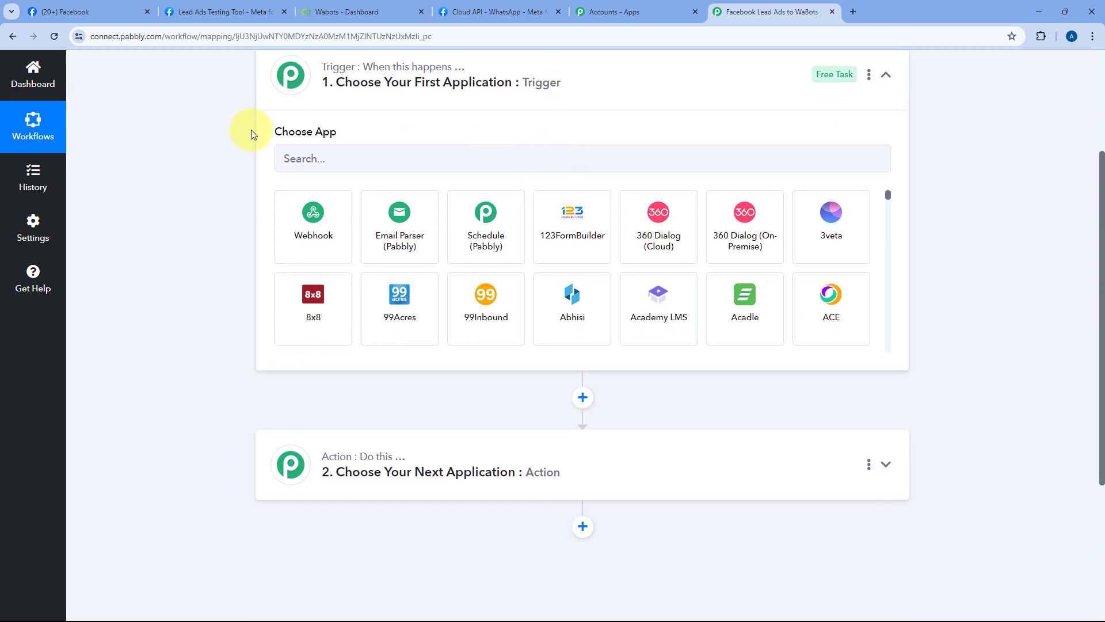
scroll(234, 305, "down", 1)
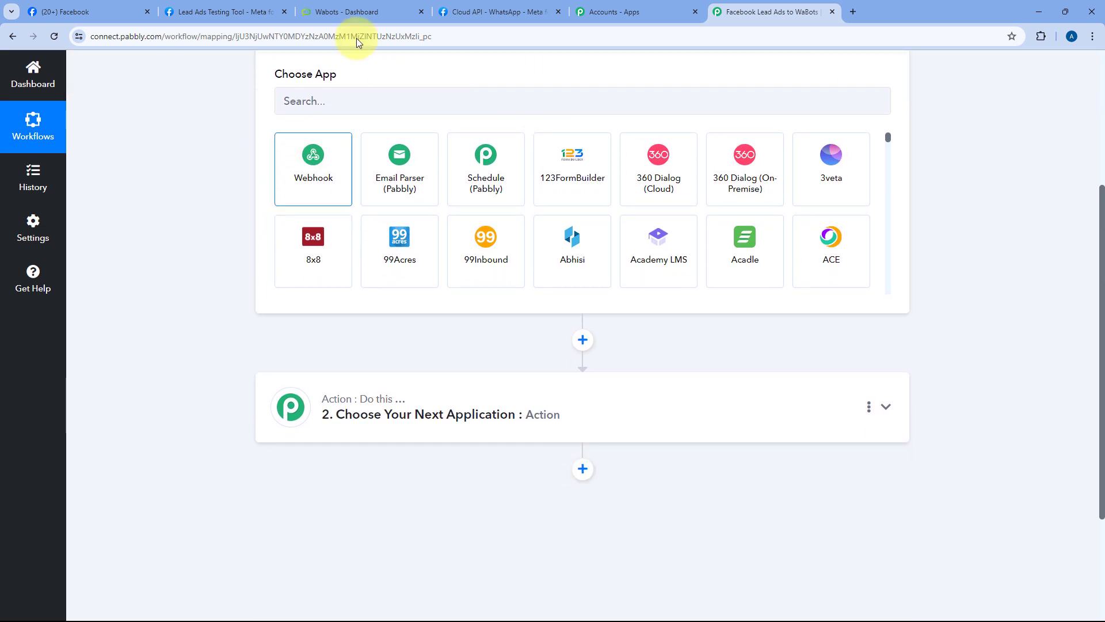
left_click(370, 12)
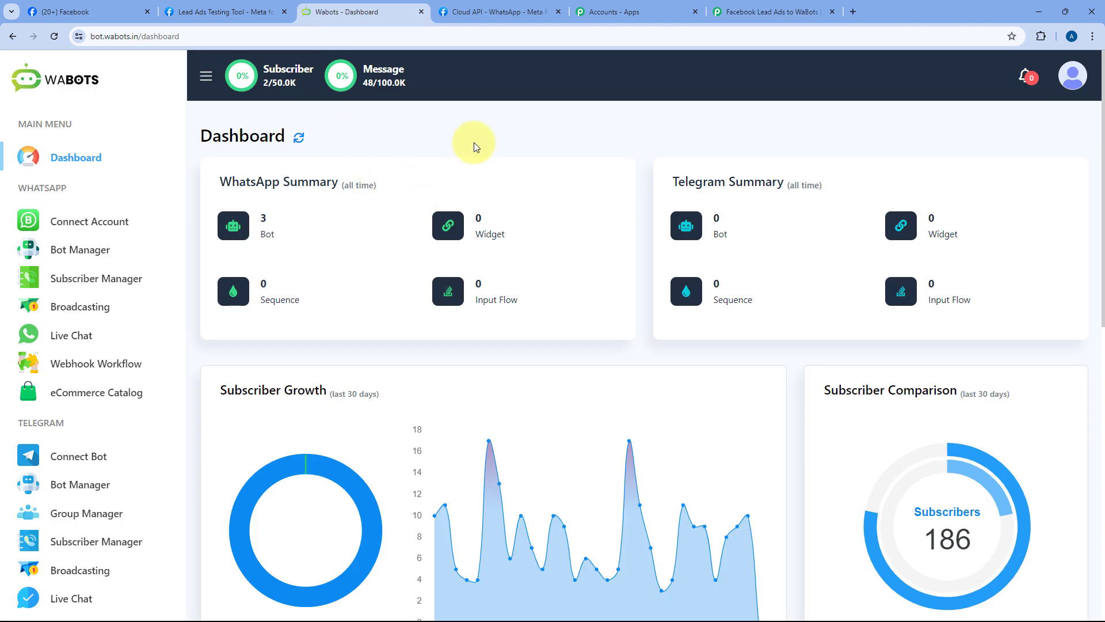
Step: Set the trigger app to Facebook Lead Ads with the New Lead (Instant) event
left_click(793, 4)
scroll(279, 207, "up", 2)
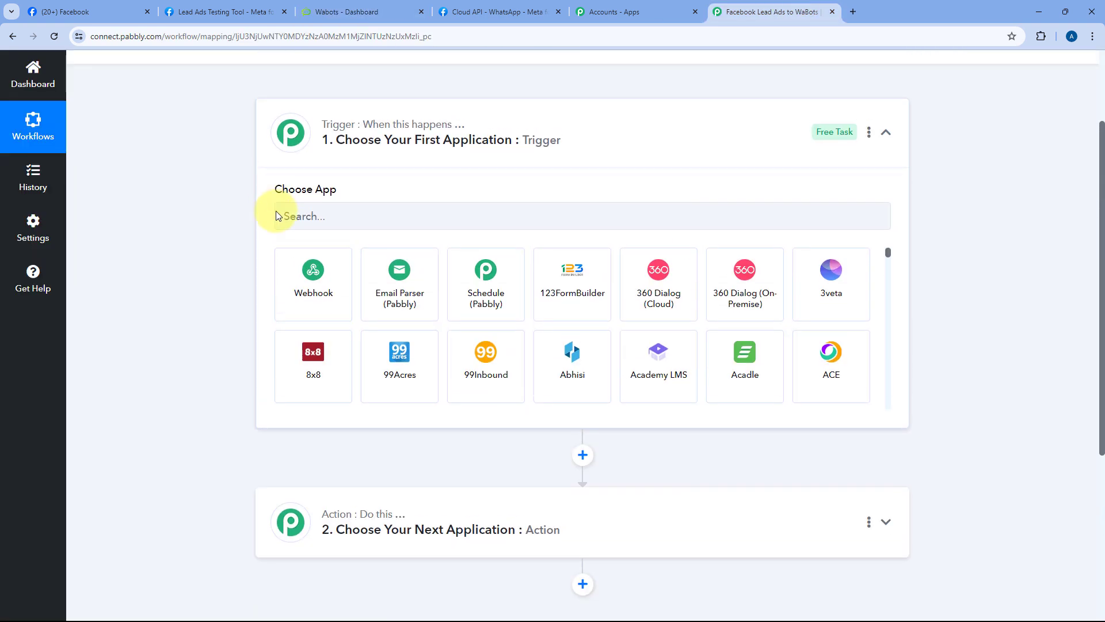
left_click(349, 216)
type("Faceb")
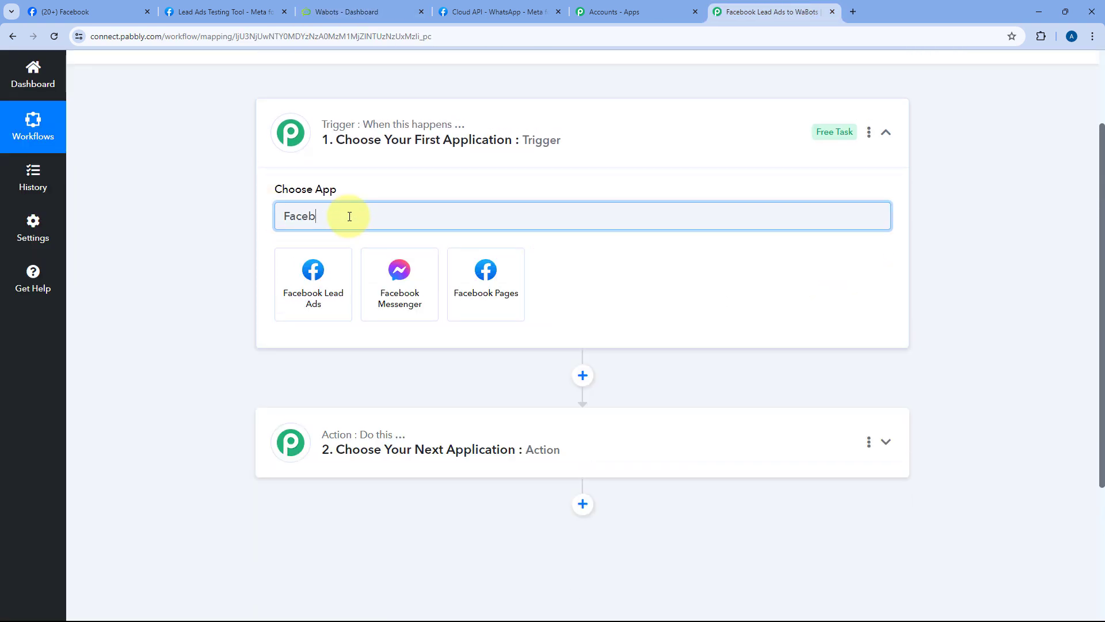
type("ook")
left_click(336, 271)
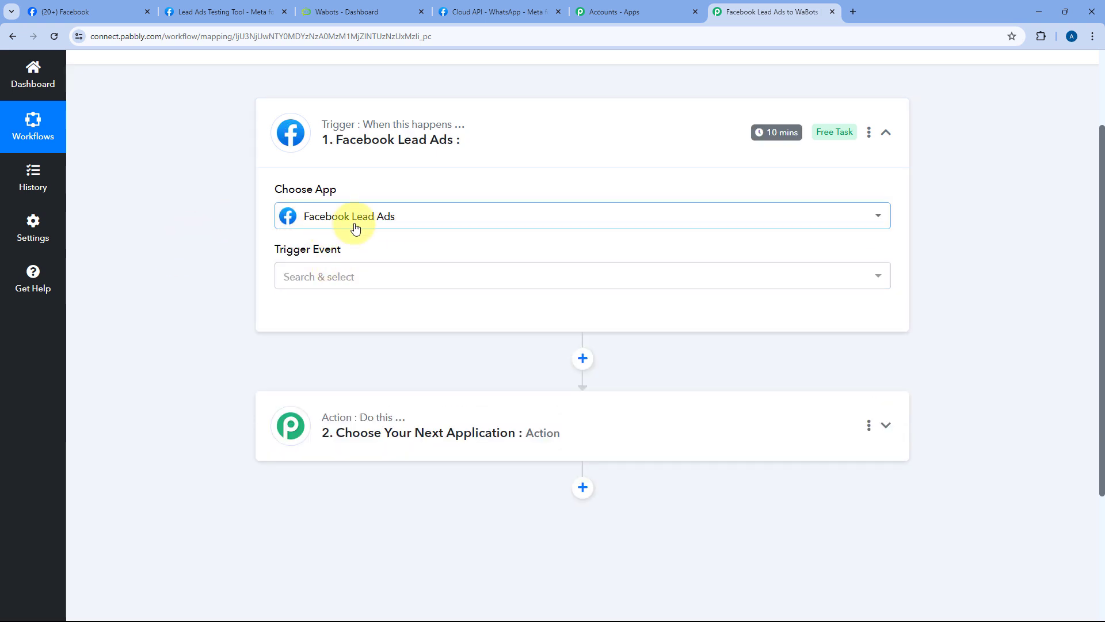
left_click(382, 275)
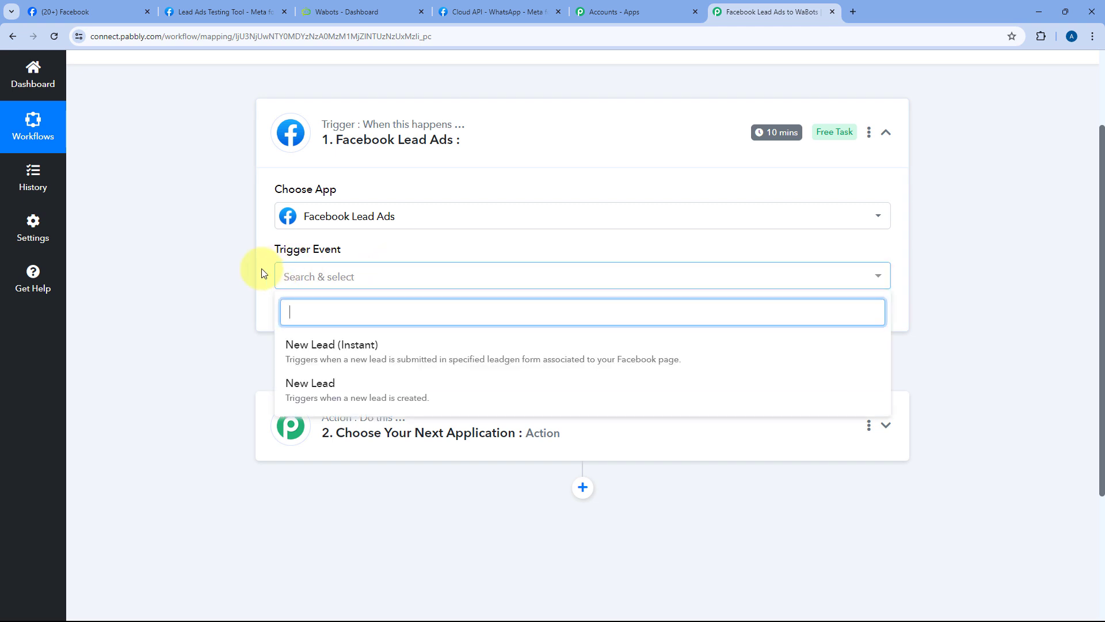
left_click(354, 351)
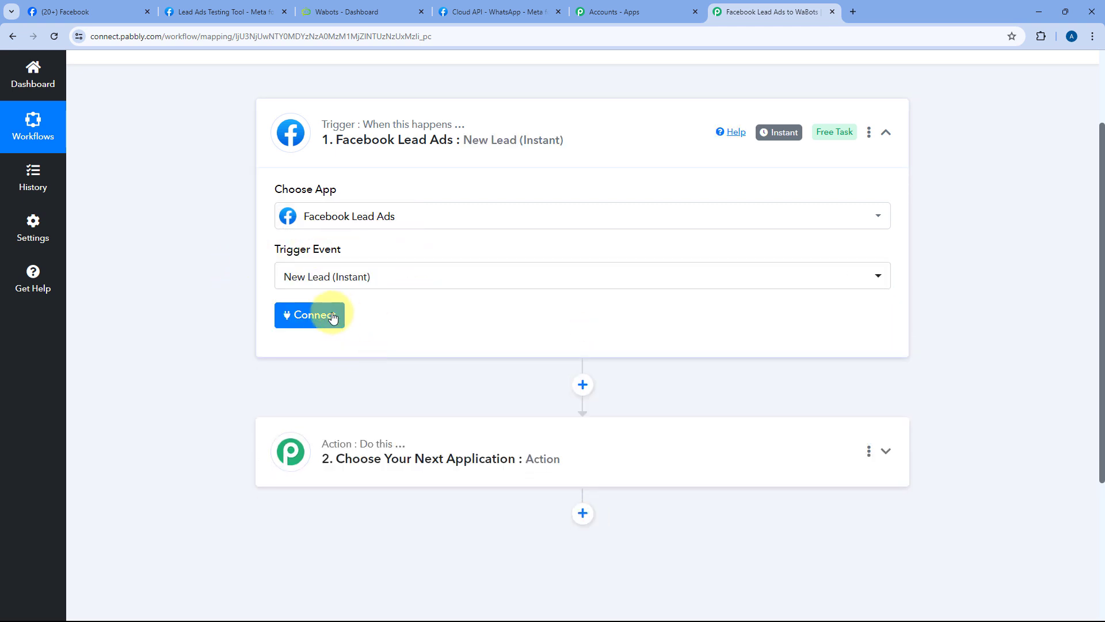
Step: Add a new Facebook Lead Ads connection and authorize it
left_click(318, 324)
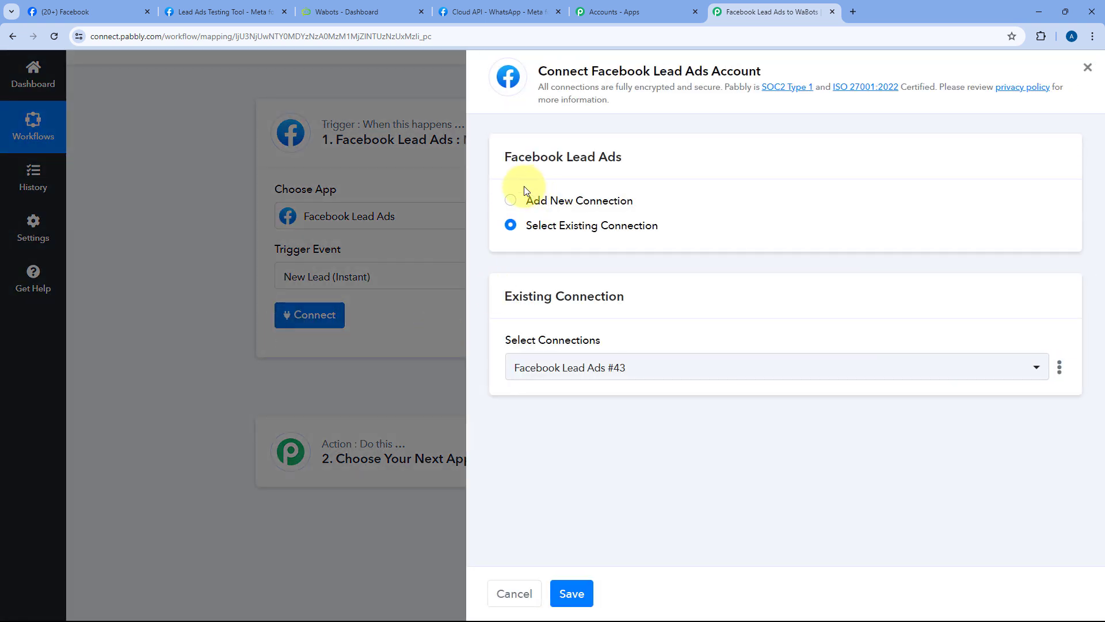
left_click(509, 201)
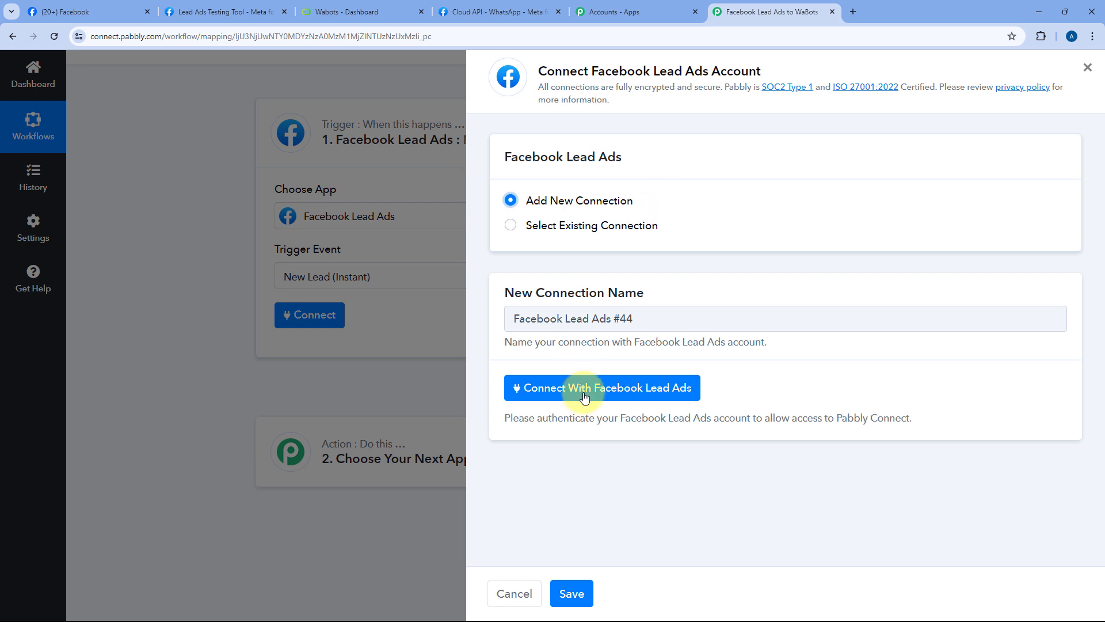
left_click(551, 387)
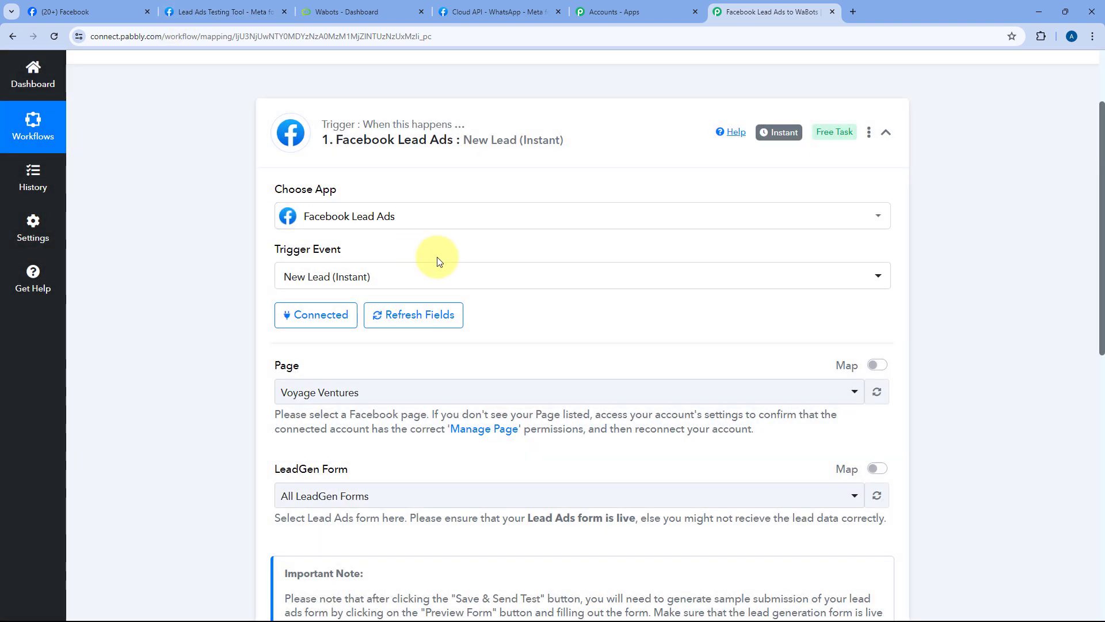
Step: Browse the trigger's Page list and check the Facebook tab for the lead form's page name
scroll(459, 239, "down", 3)
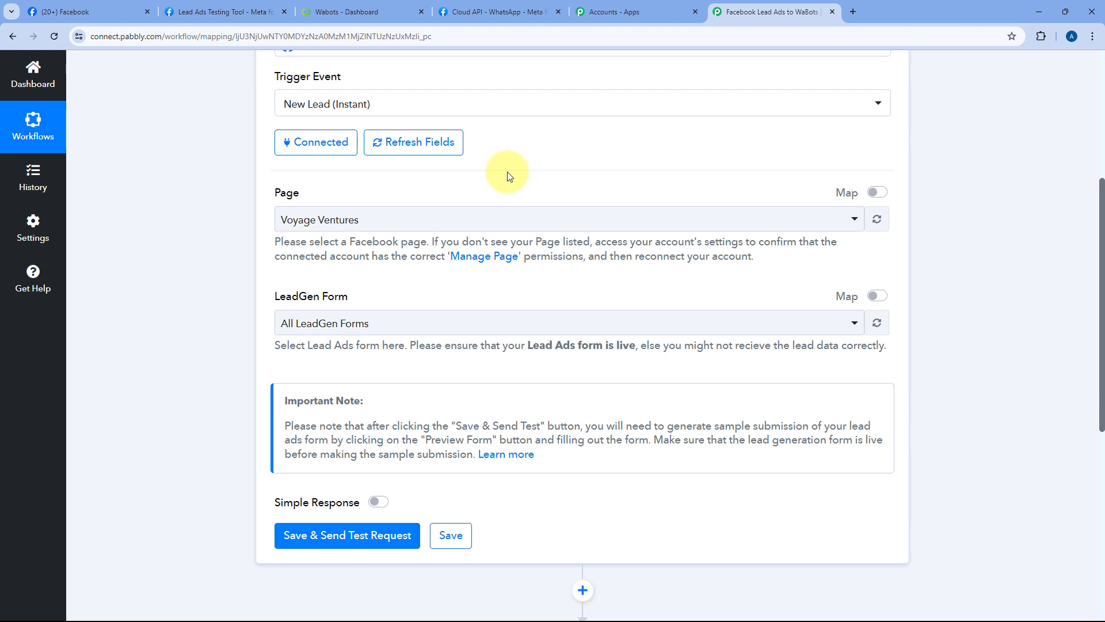
left_click(422, 225)
scroll(236, 240, "down", 2)
scroll(431, 222, "down", 2)
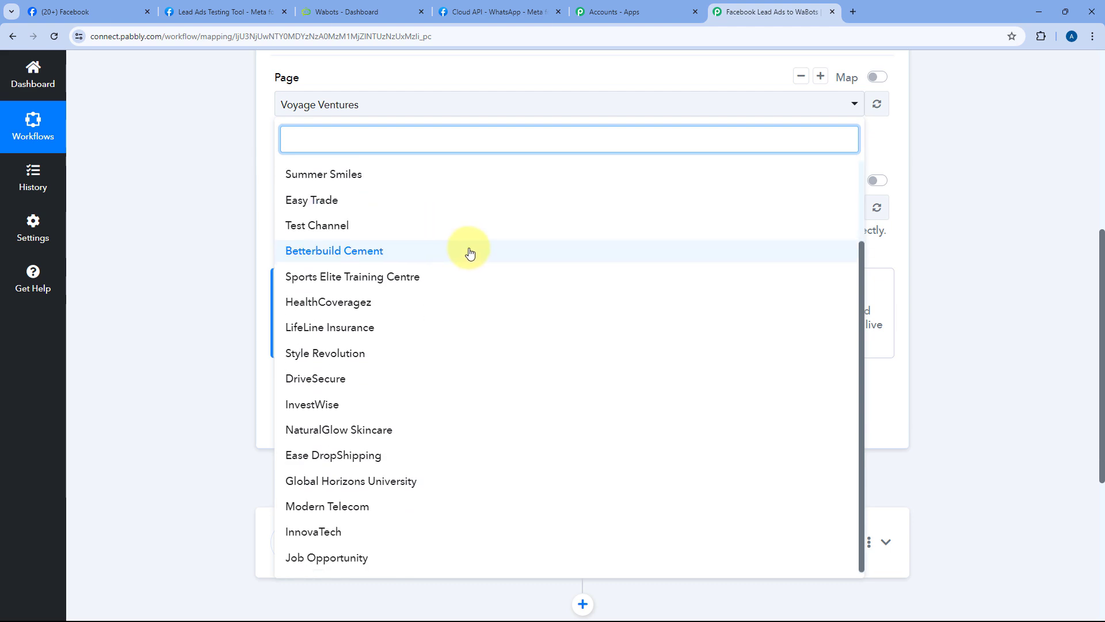
scroll(460, 251, "up", 6)
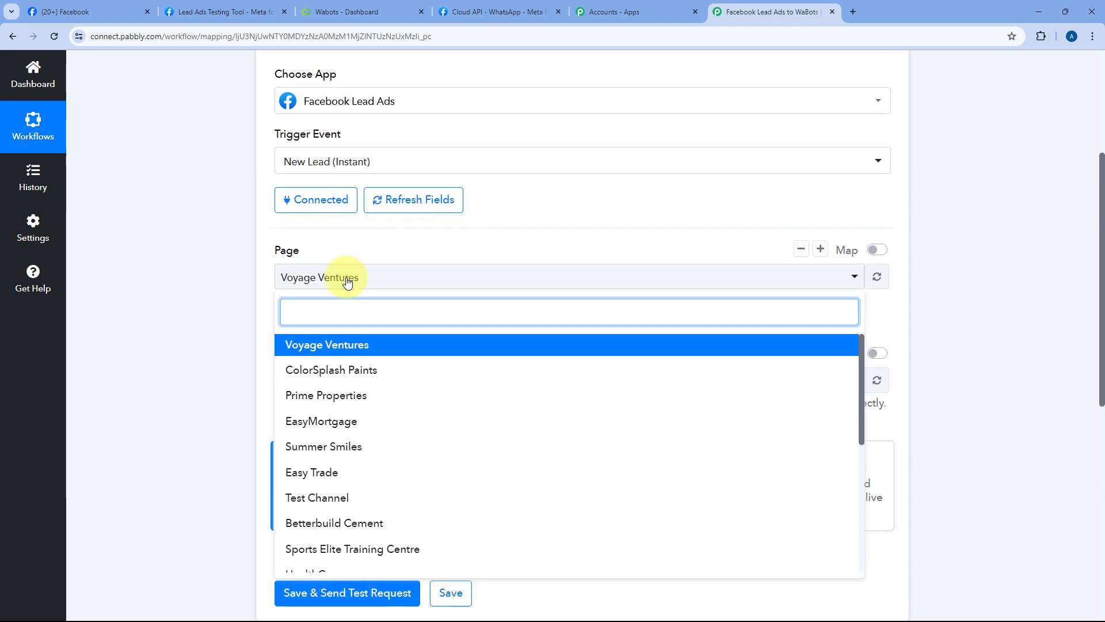
scroll(233, 258, "down", 2)
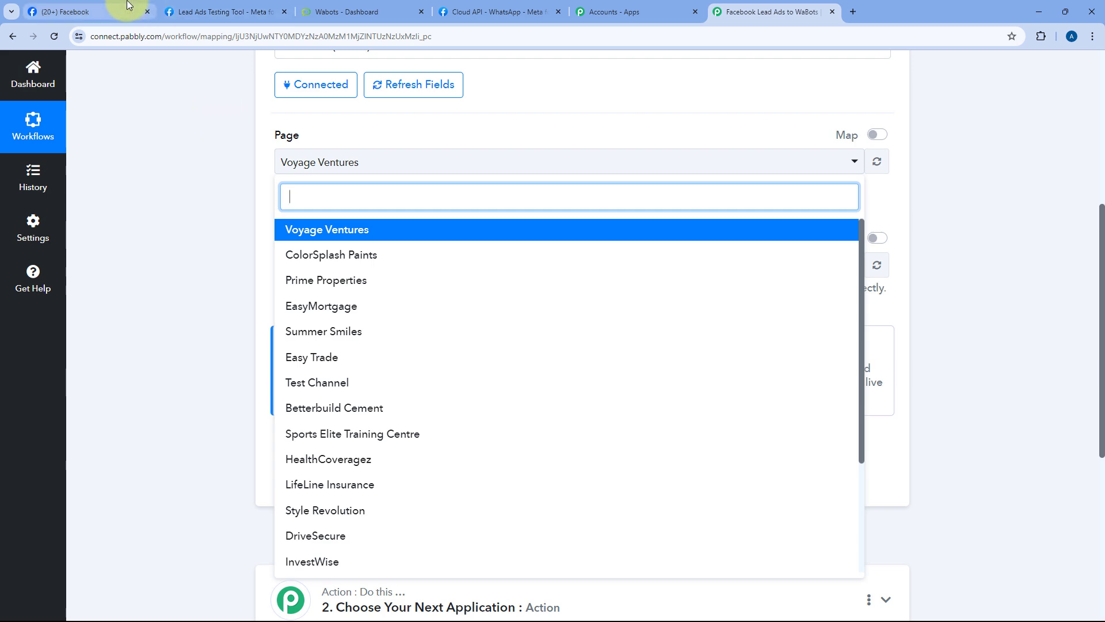
left_click(87, 11)
left_click(743, 12)
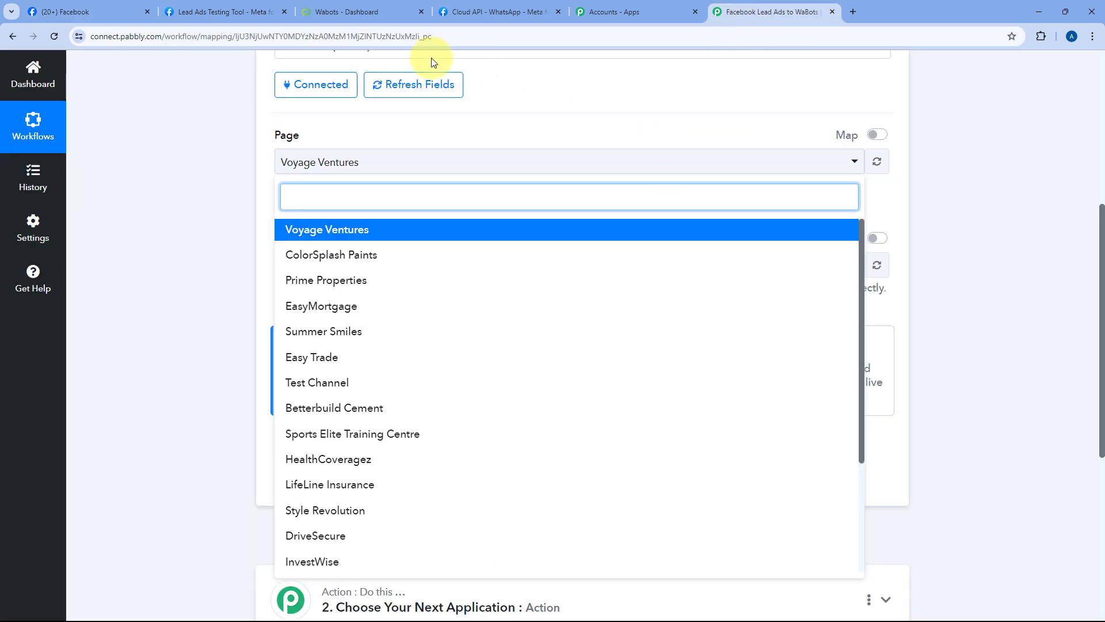
Step: Select ColorSplash Paints as the trigger page
left_click(63, 10)
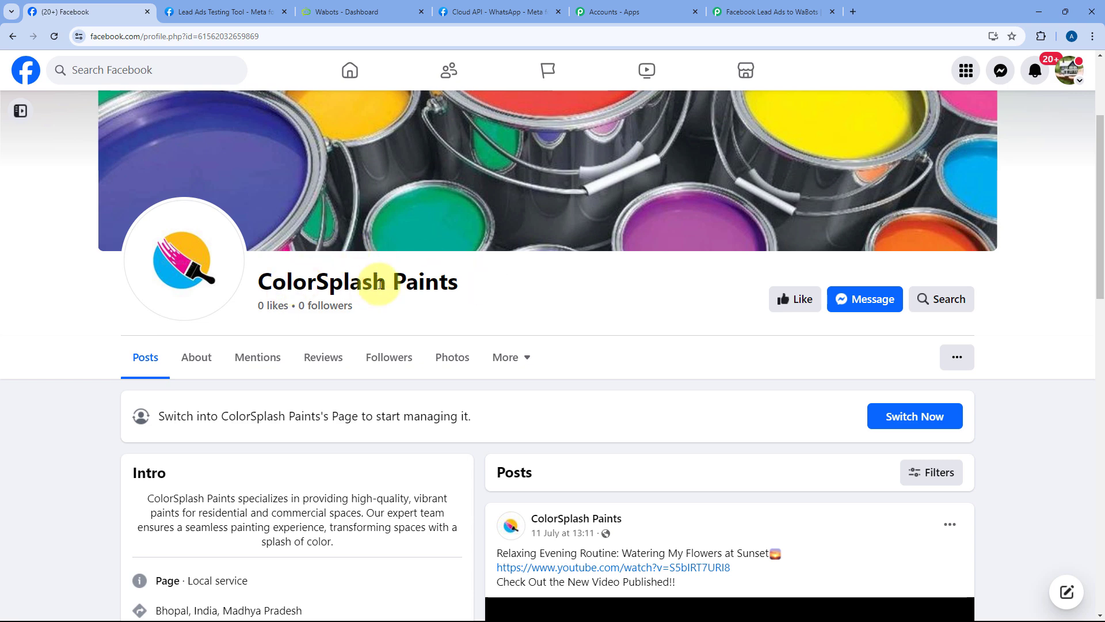
left_click(749, 11)
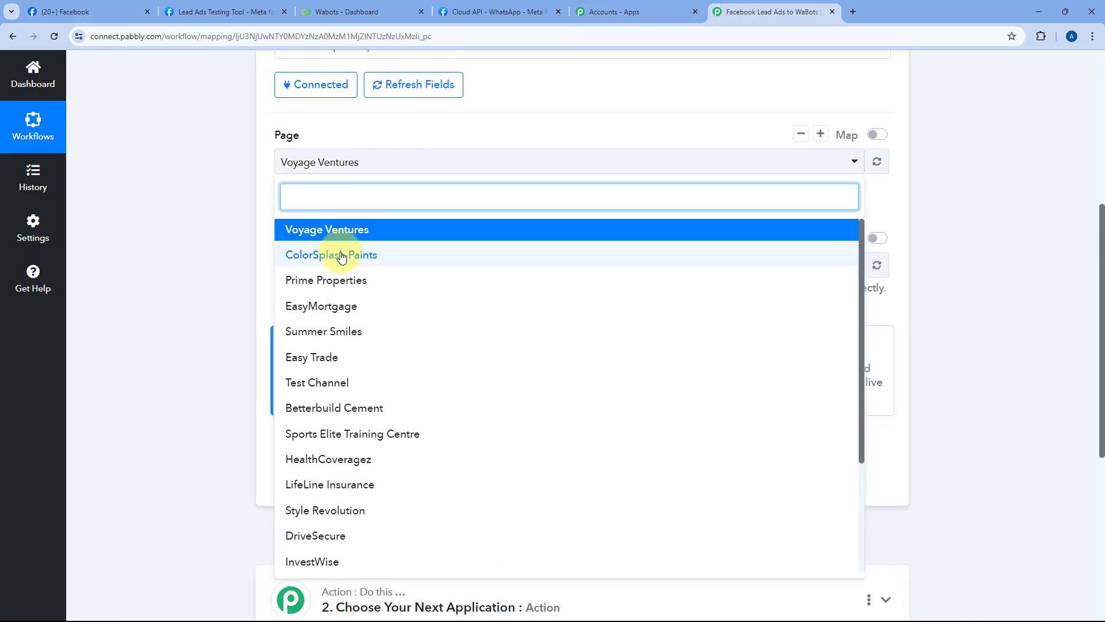
left_click(341, 256)
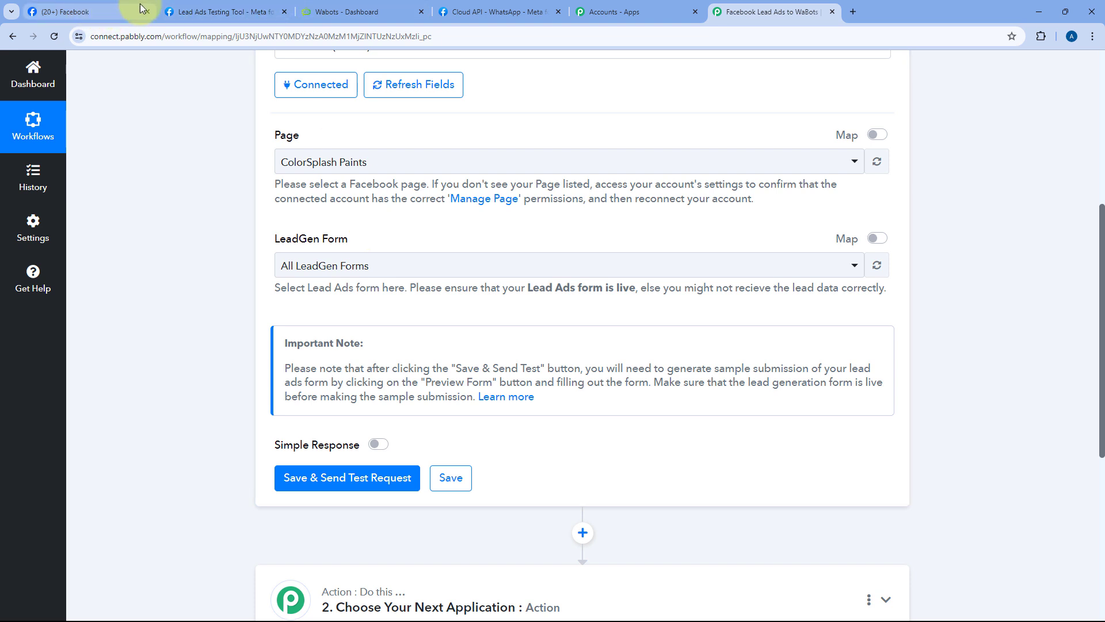
left_click(201, 7)
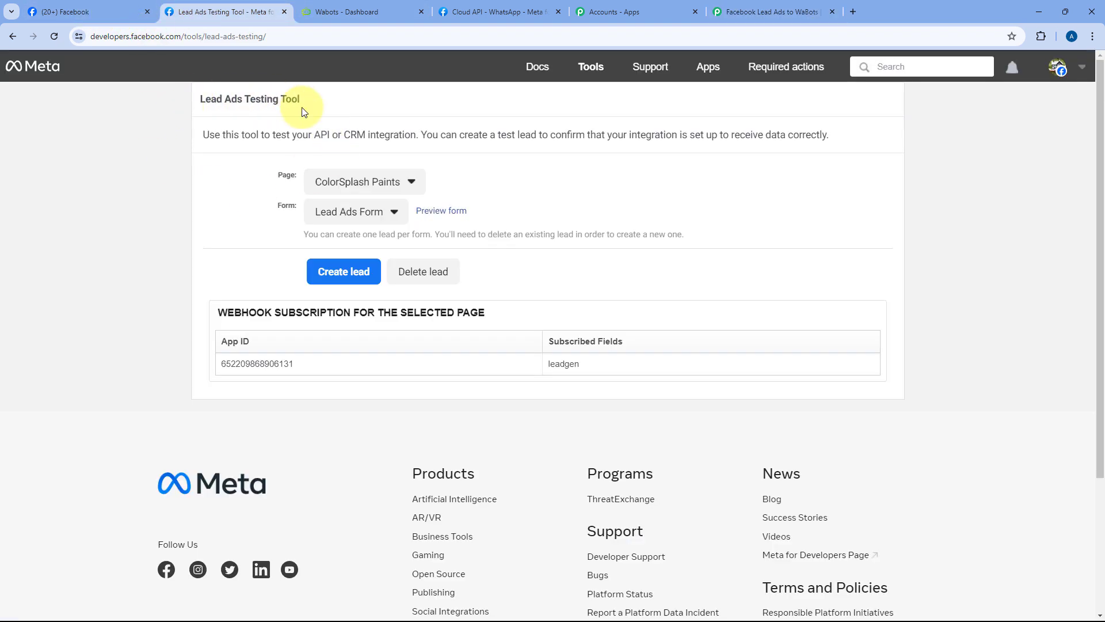
Step: Check ColorSplash Paints' lead forms in the testing tool, then open Pabbly's LeadGen Form list
left_click(384, 217)
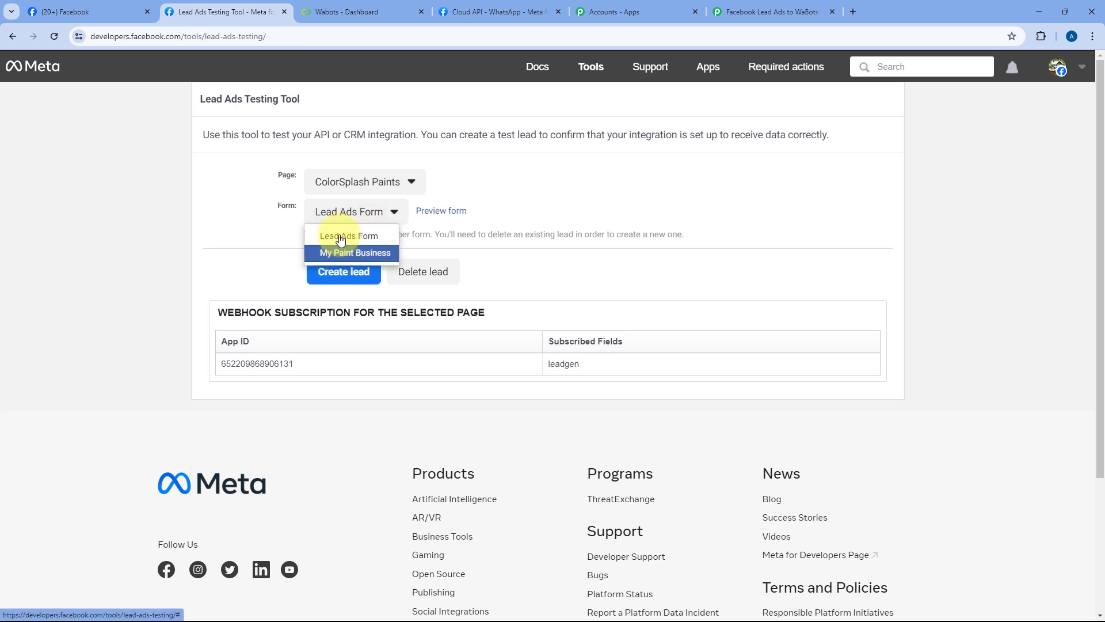
left_click(272, 238)
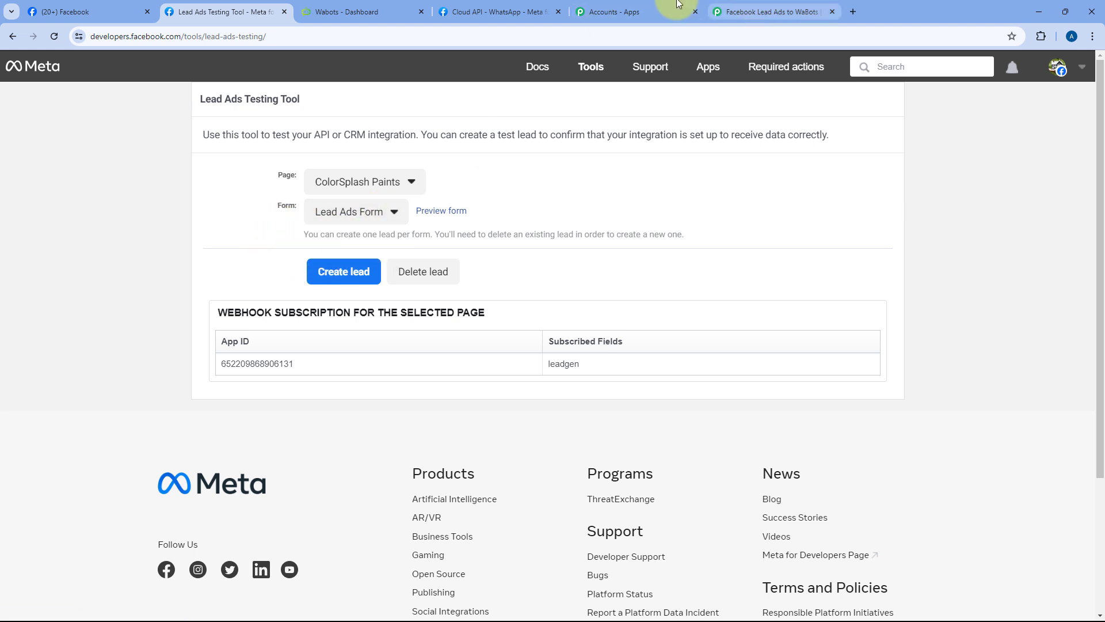
left_click(768, 11)
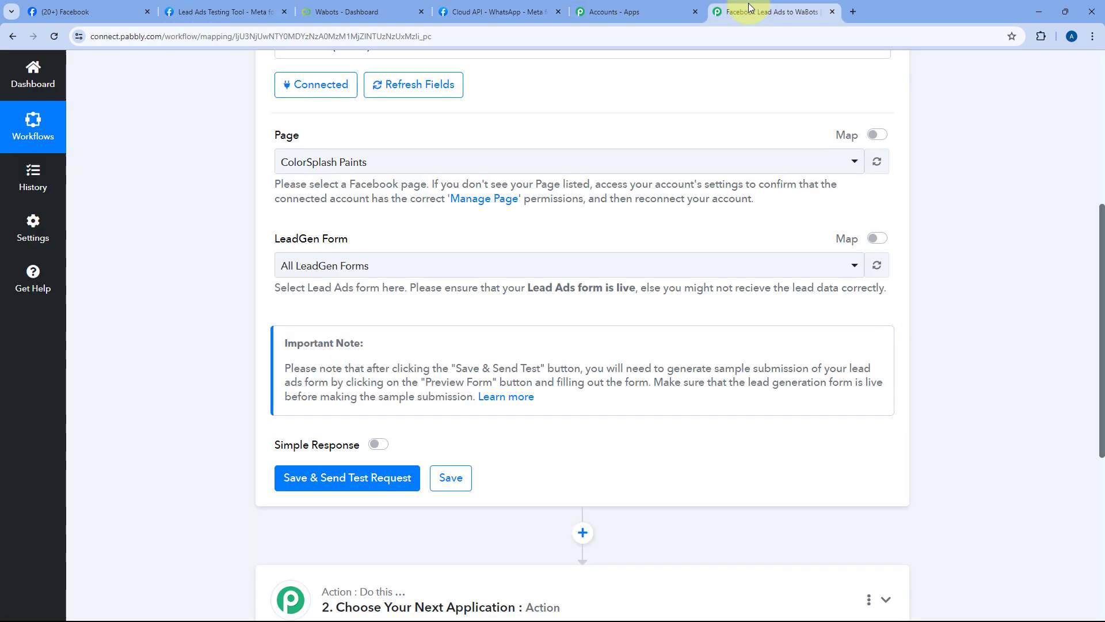
left_click(395, 268)
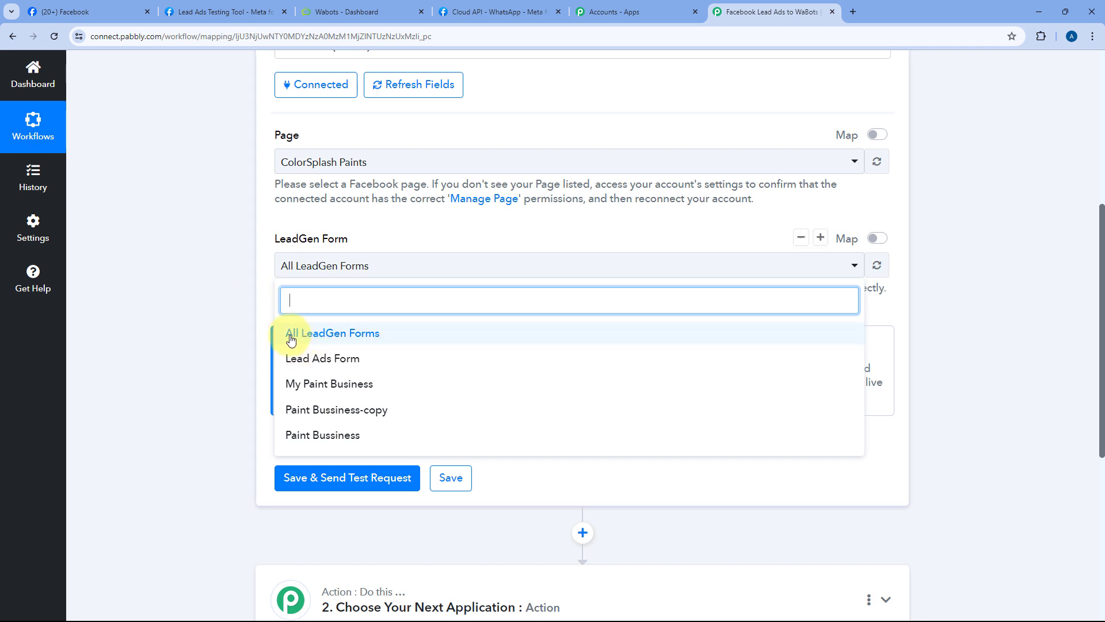
Step: Keep All LeadGen Forms and save the trigger with Save & Send Test Request
left_click(351, 339)
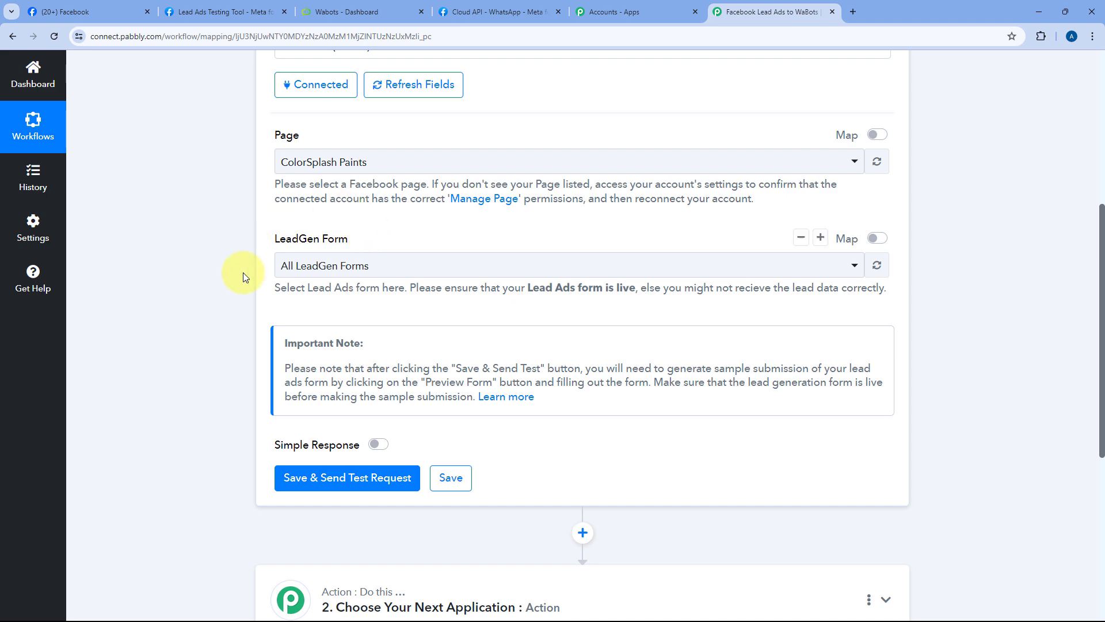
scroll(271, 253, "down", 5)
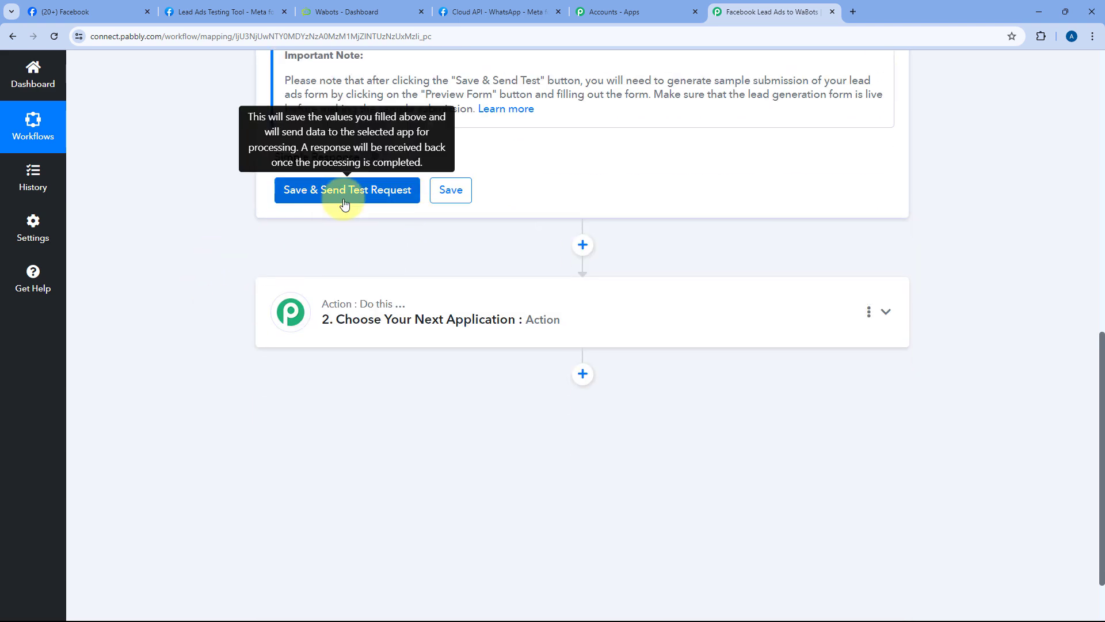
left_click(308, 191)
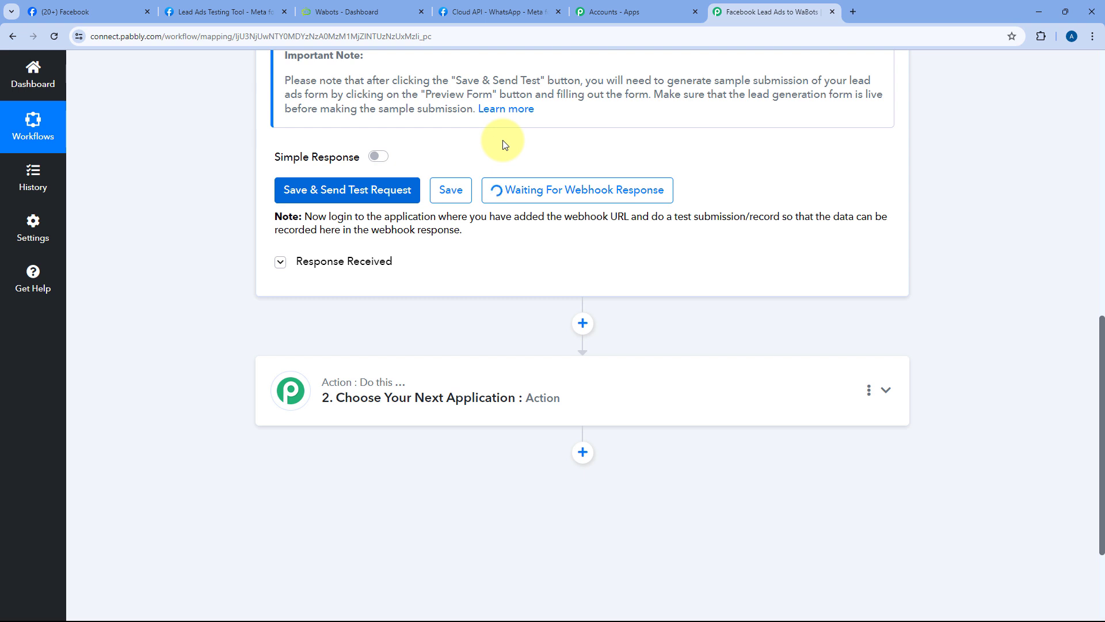
Step: In the Lead Ads Testing Tool, choose page ColorSplash Paints and form Lead Ads Form
left_click(223, 12)
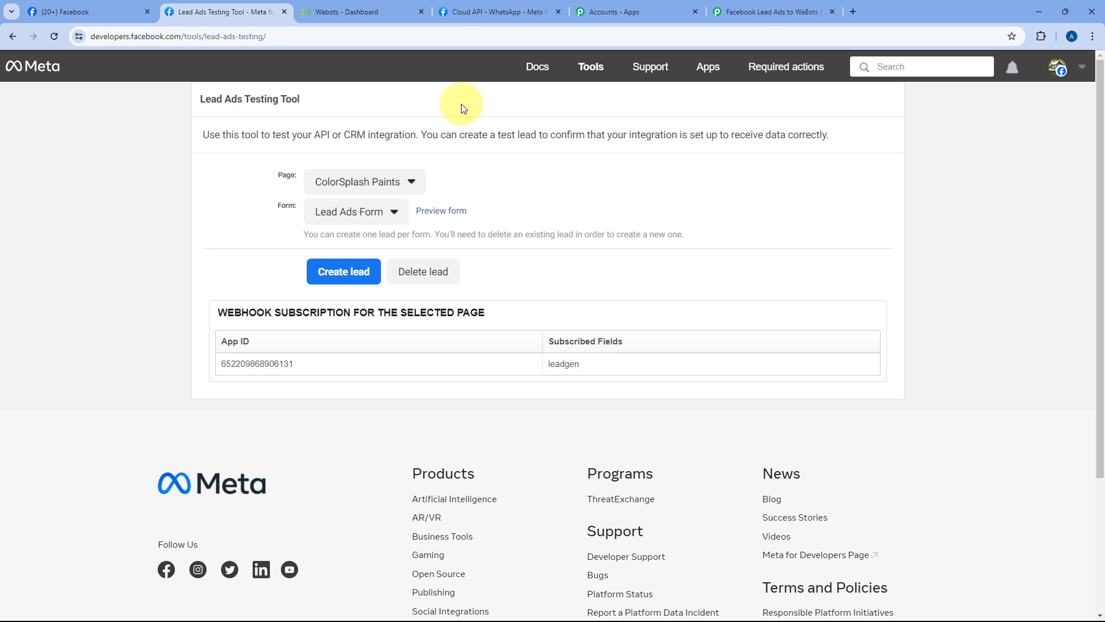
left_click(402, 183)
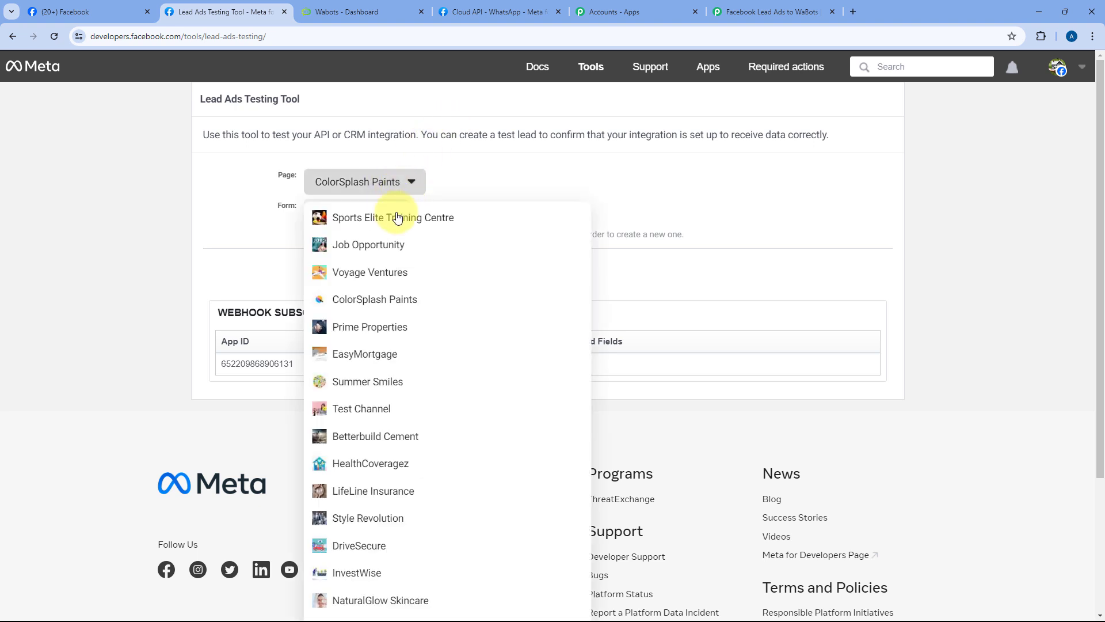
scroll(407, 246, "down", 2)
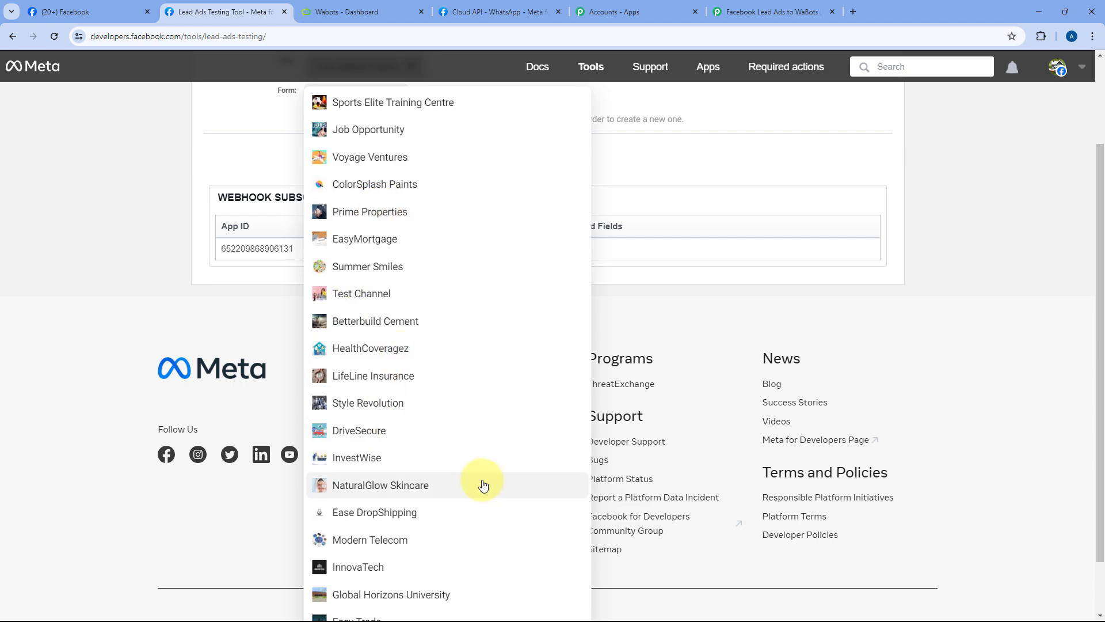
scroll(423, 282, "up", 2)
left_click(366, 298)
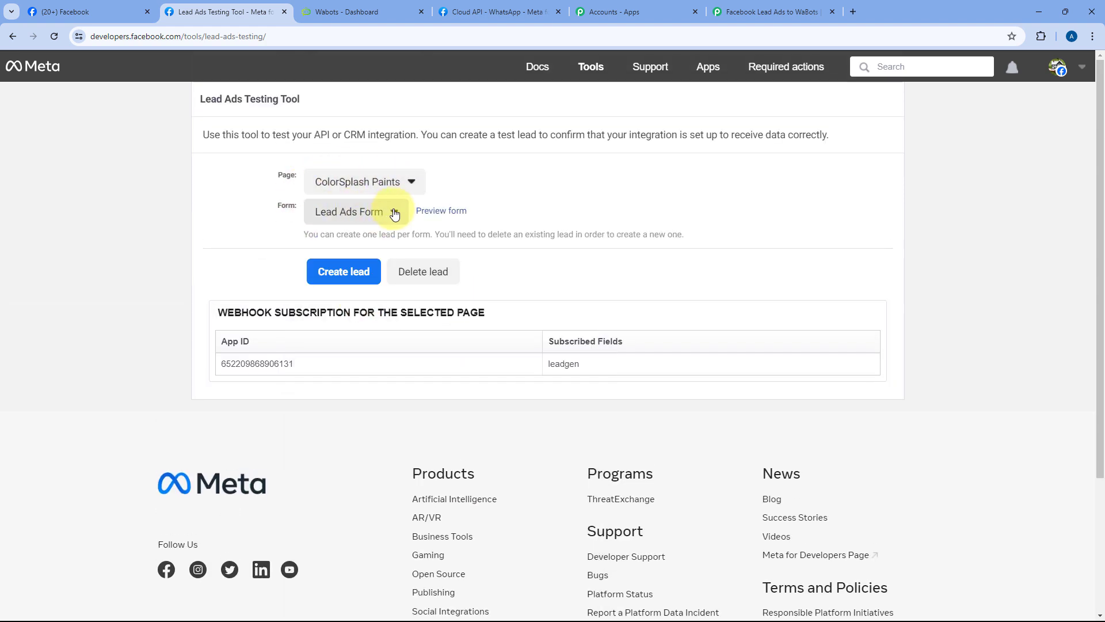
left_click(346, 212)
left_click(349, 238)
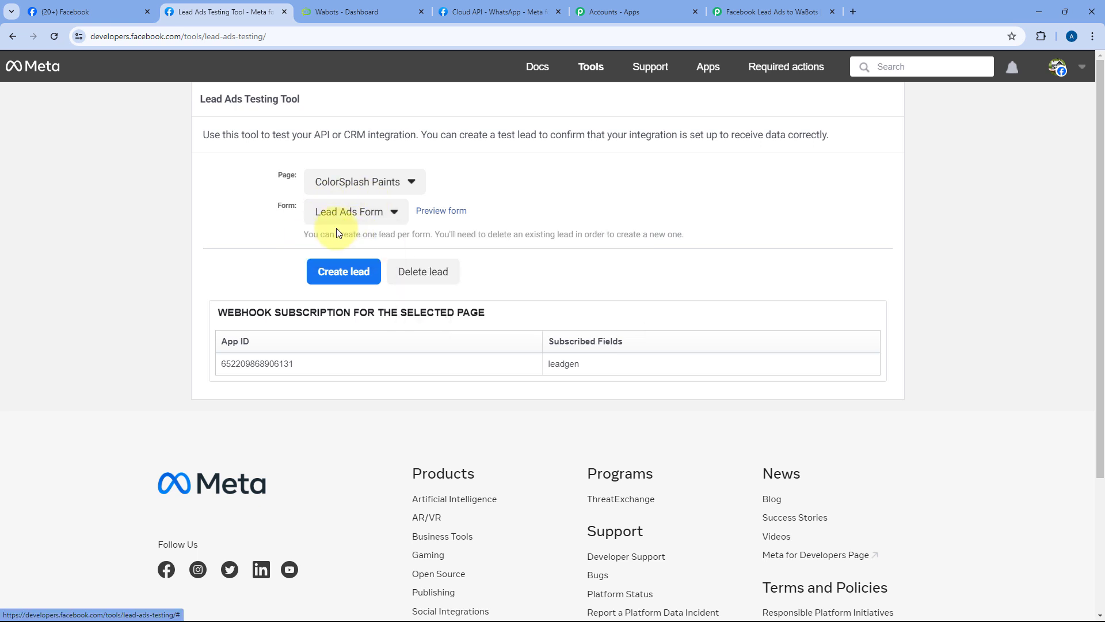
Step: Preview the form and answer Interior Painting Refresh, timeline Within the next 3 months
left_click(449, 217)
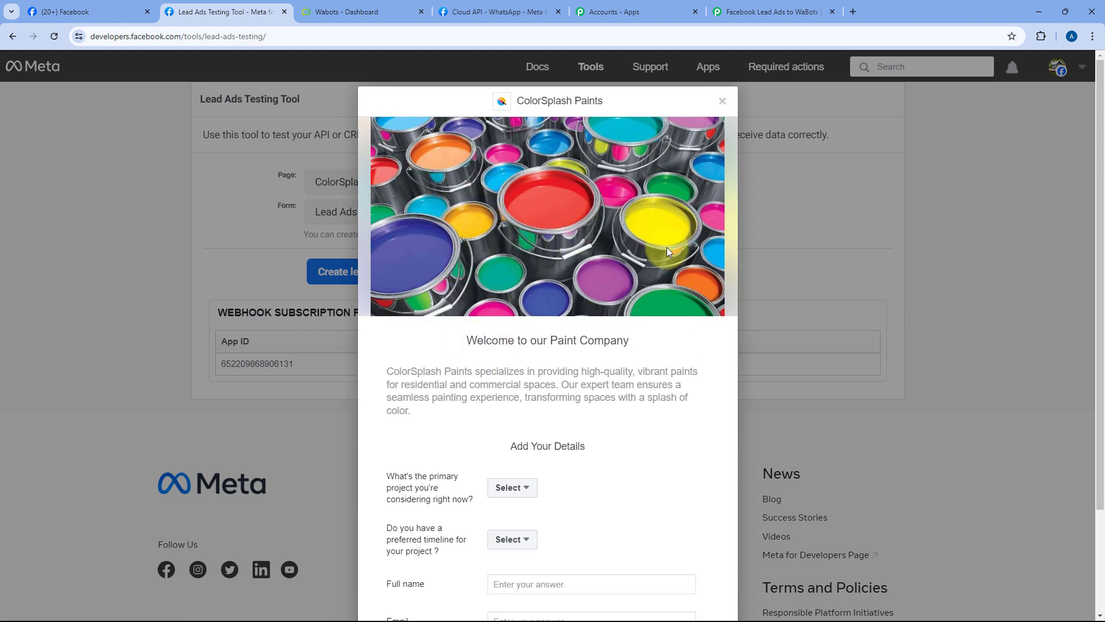
scroll(666, 254, "down", 3)
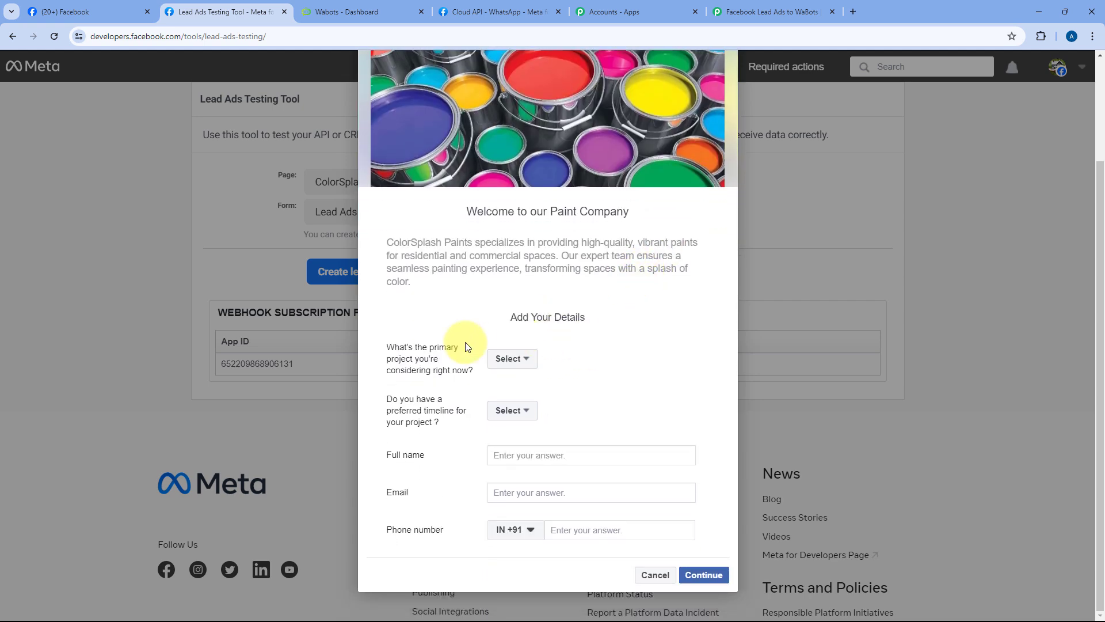
left_click(521, 358)
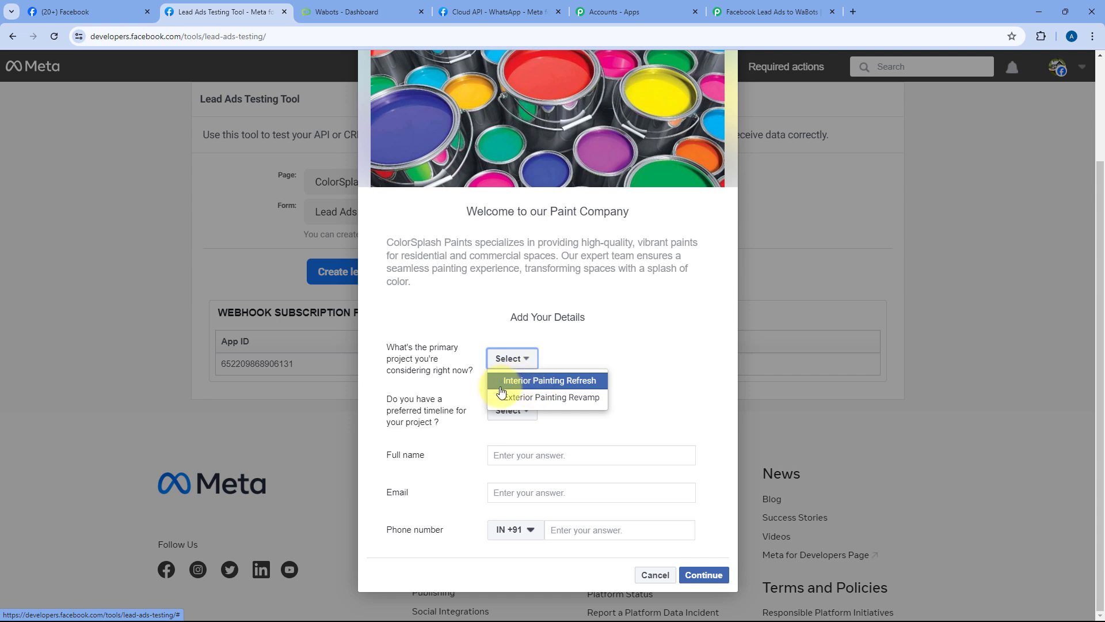
left_click(532, 382)
left_click(512, 410)
left_click(532, 449)
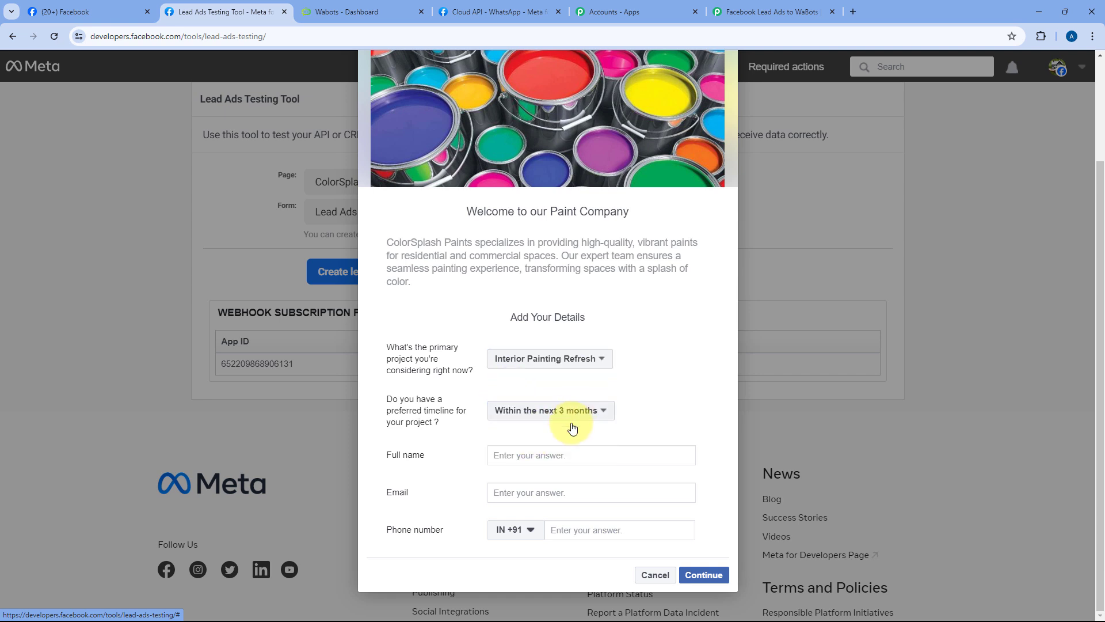
Step: Fill in a sample full name, email and phone number, submit the test lead, and close the preview
left_click(523, 459)
type("Demo")
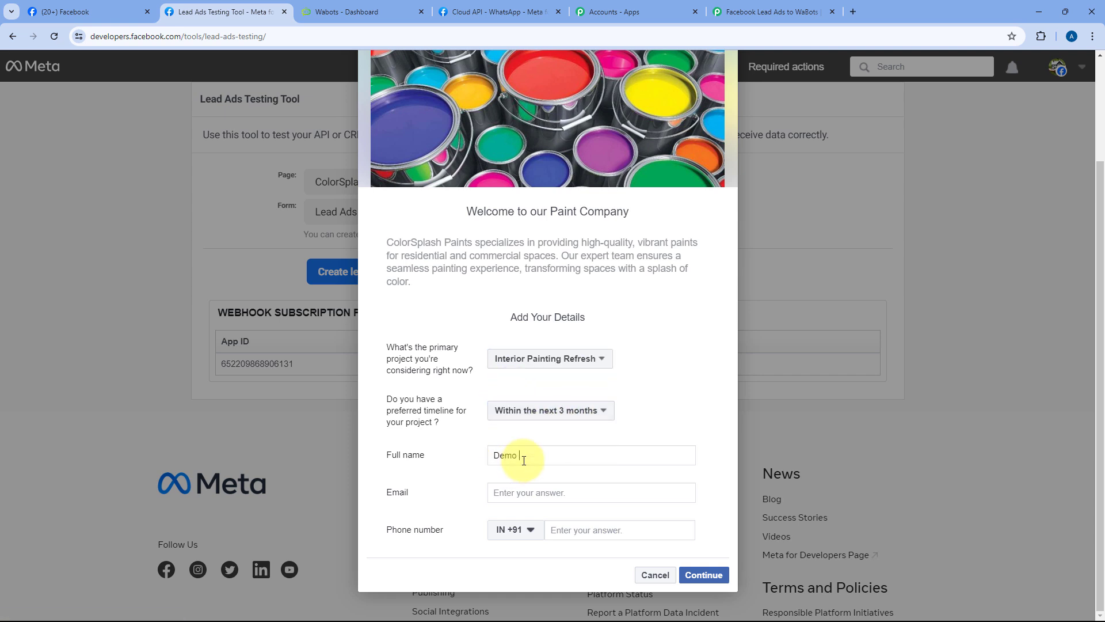
key("Tab")
type("dem")
key("Tab")
key("Tab")
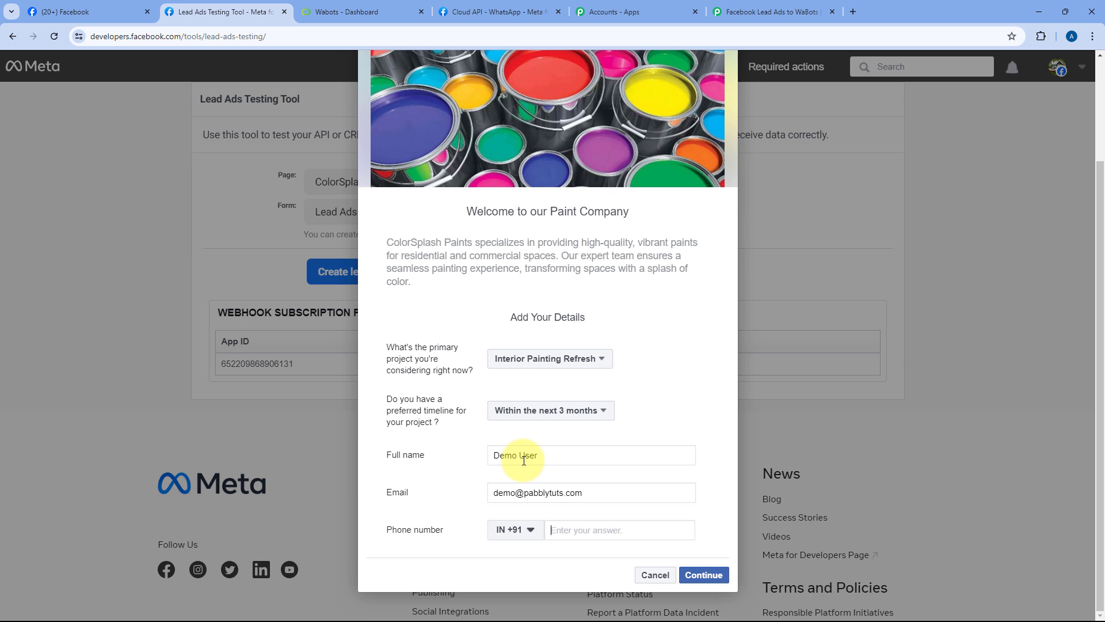
type("1234 567 890")
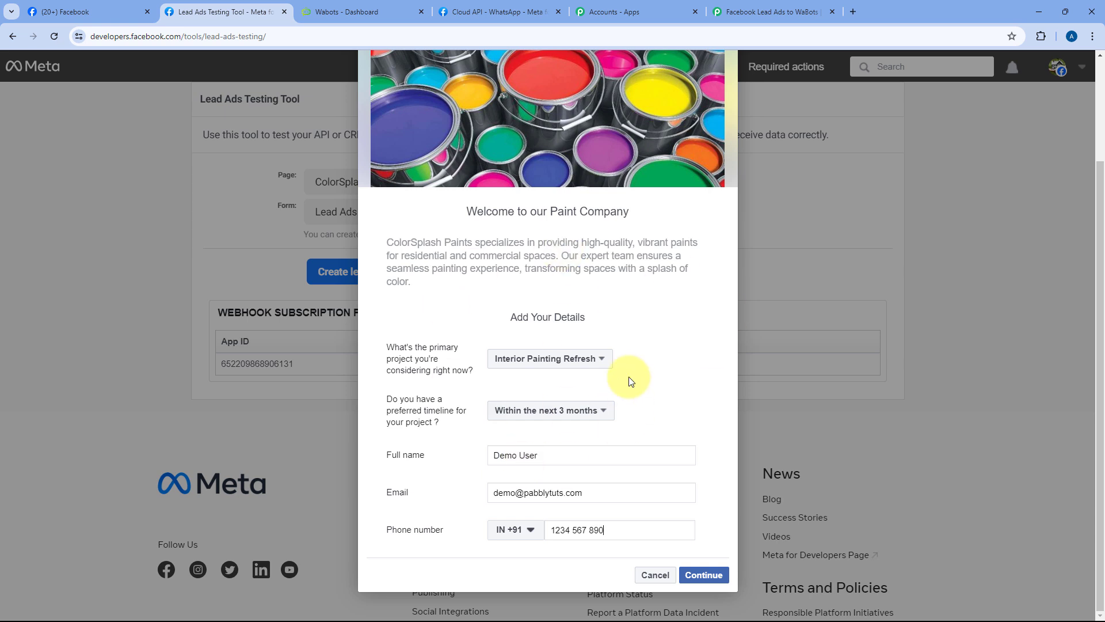
left_click(706, 577)
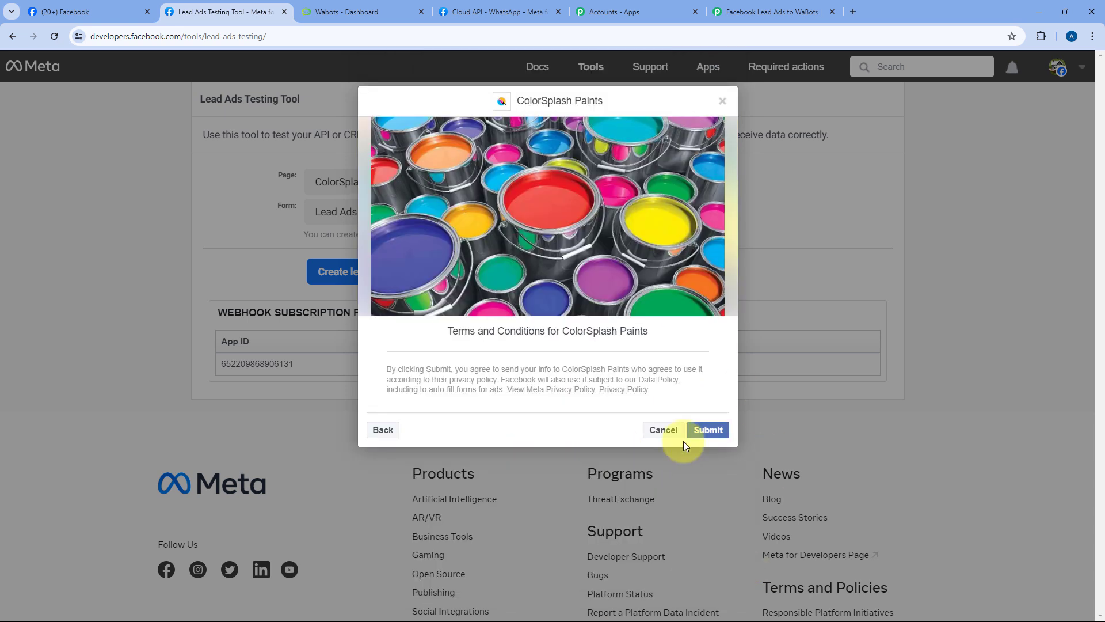
left_click(720, 435)
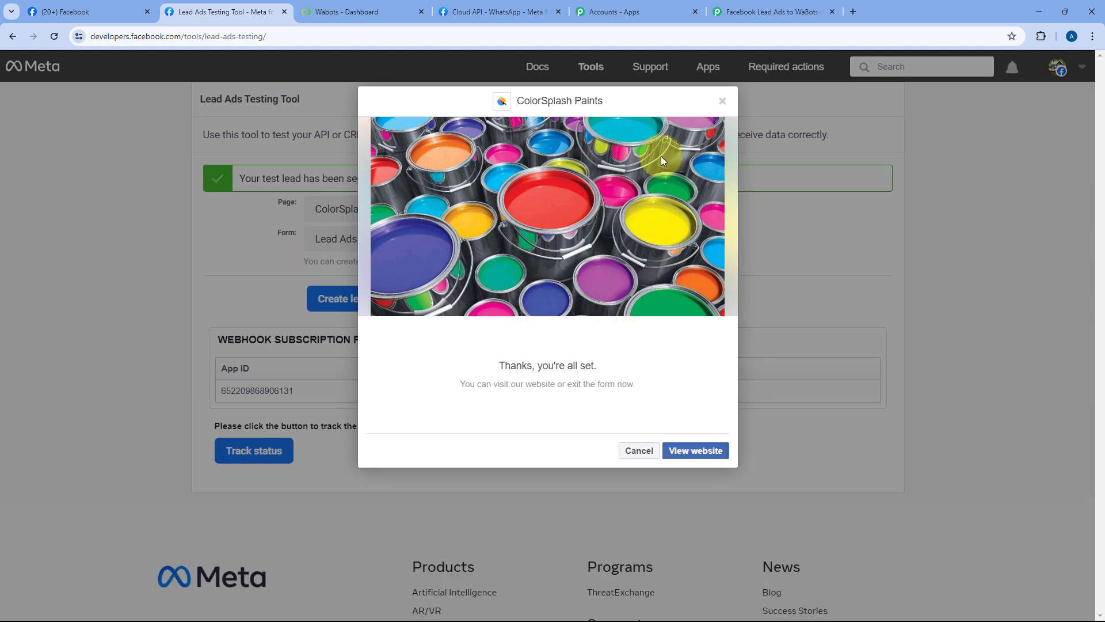
left_click(724, 101)
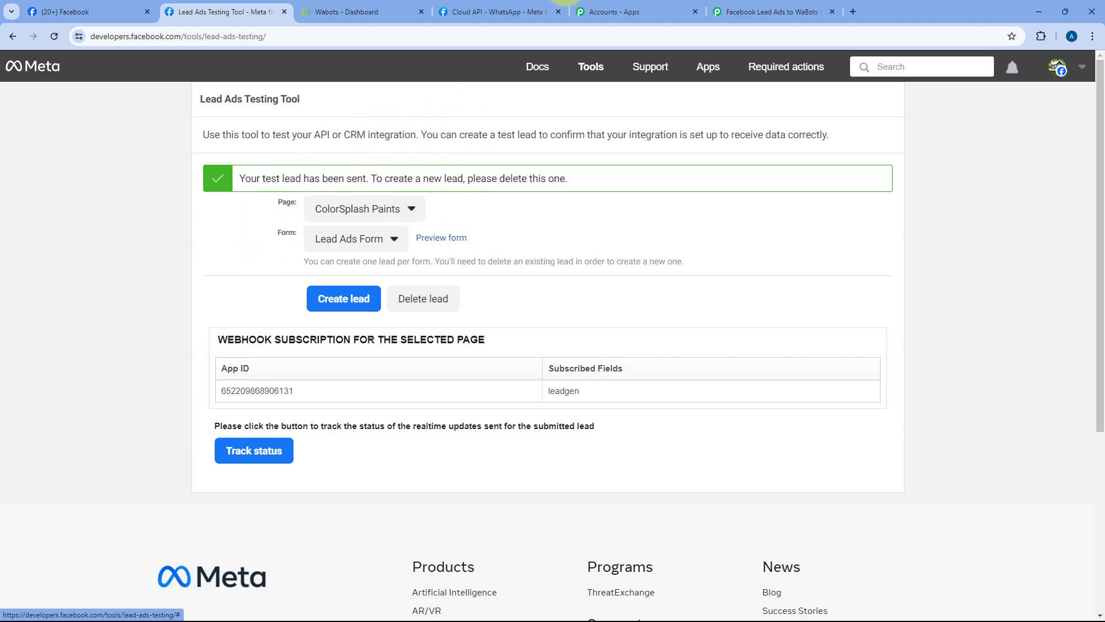
Step: Review the test lead in Response Received, checking the captured project answer and email
left_click(748, 11)
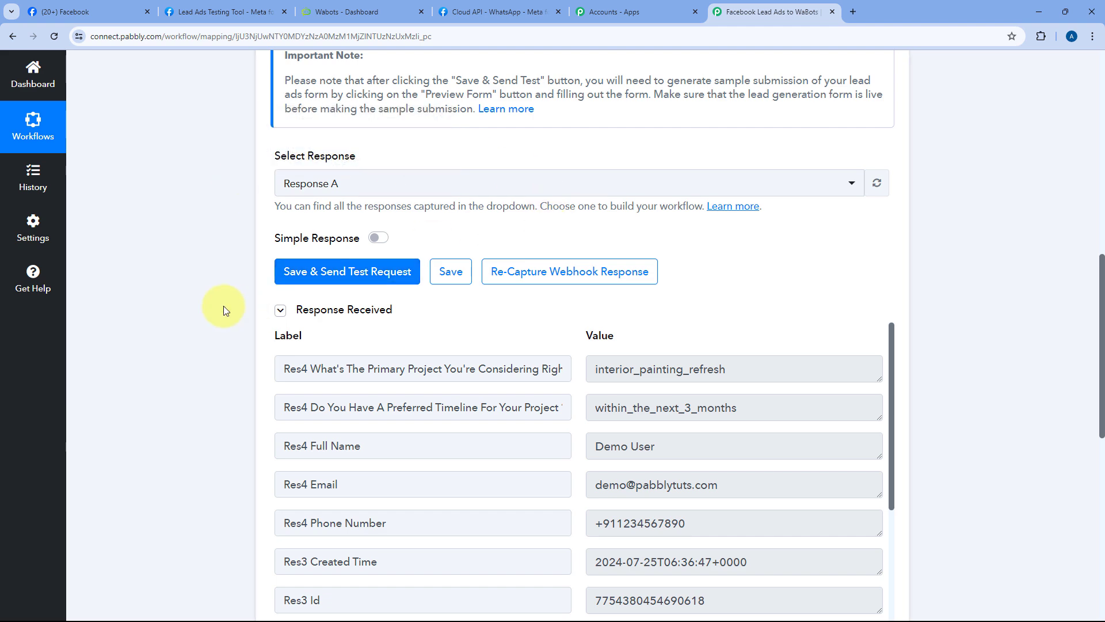
scroll(414, 265, "down", 3)
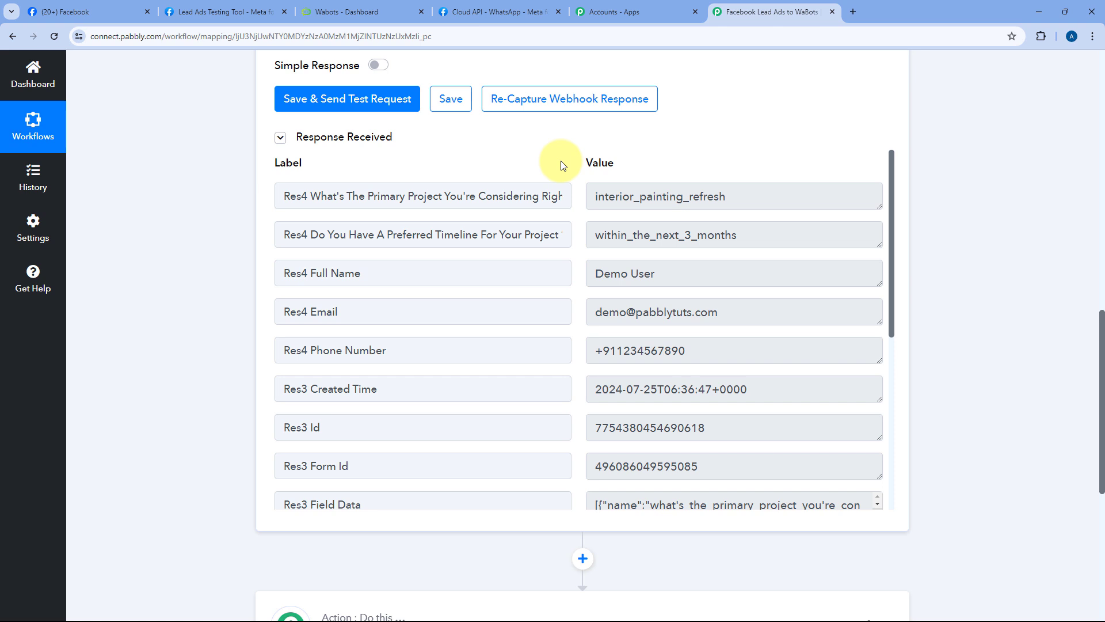
left_click_drag(748, 196, 726, 231)
scroll(727, 230, "down", 1)
left_click_drag(597, 217, 574, 255)
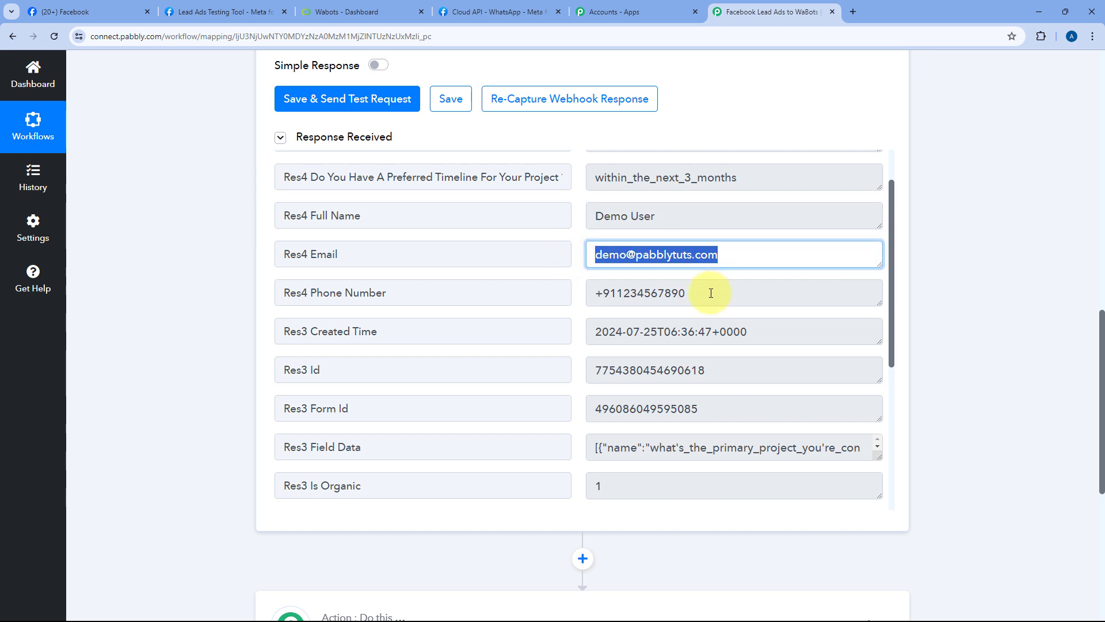
left_click_drag(710, 292, 579, 293)
left_click(572, 259)
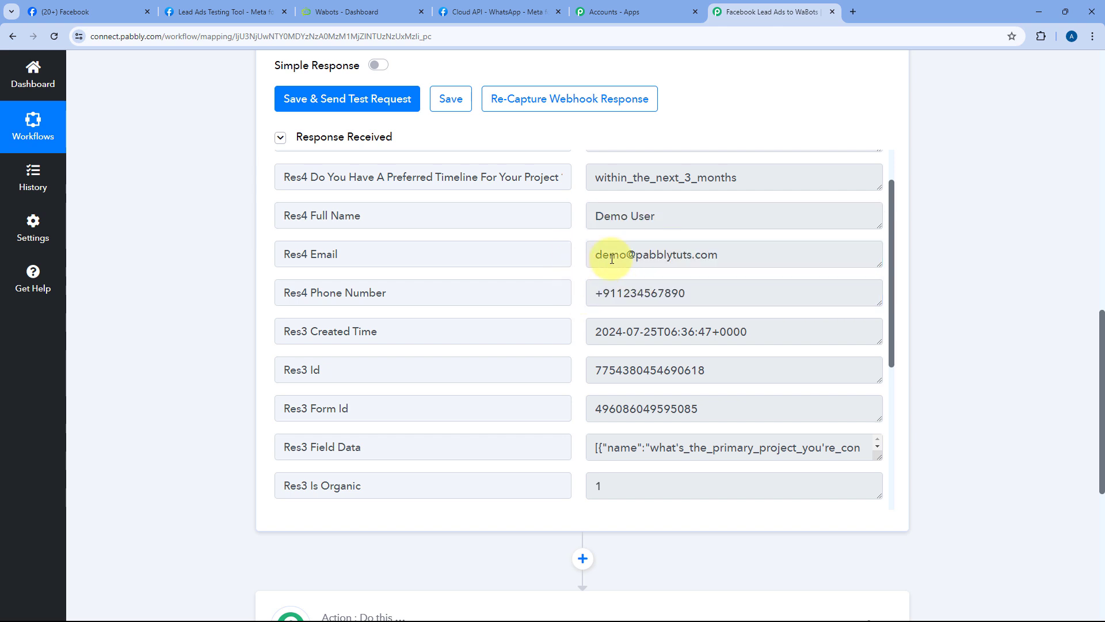
scroll(572, 184, "up", 2)
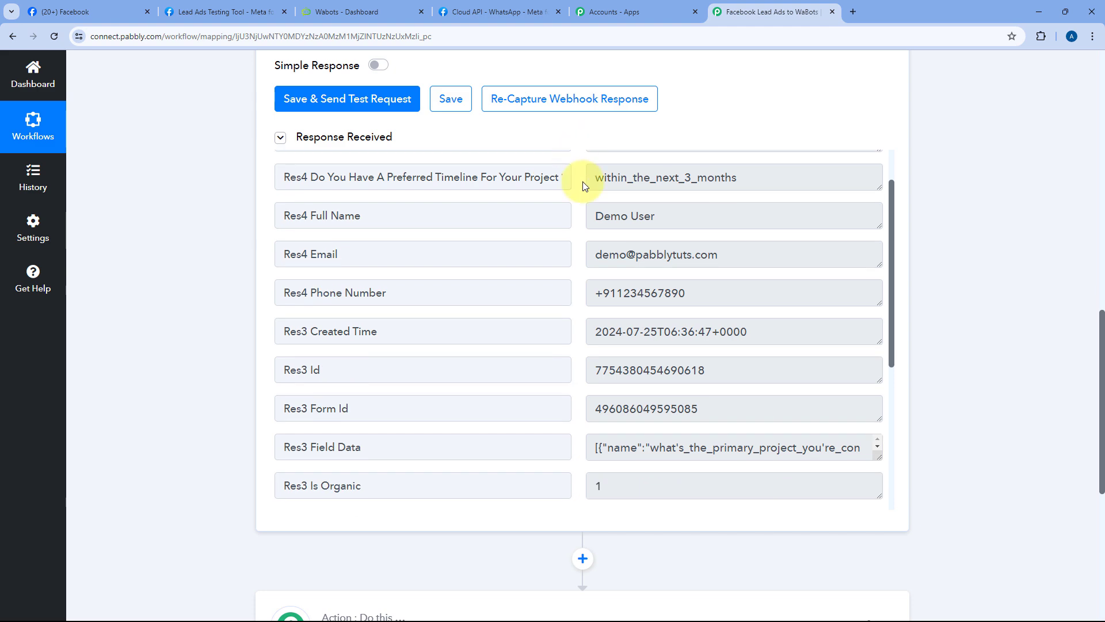
scroll(577, 143, "up", 3)
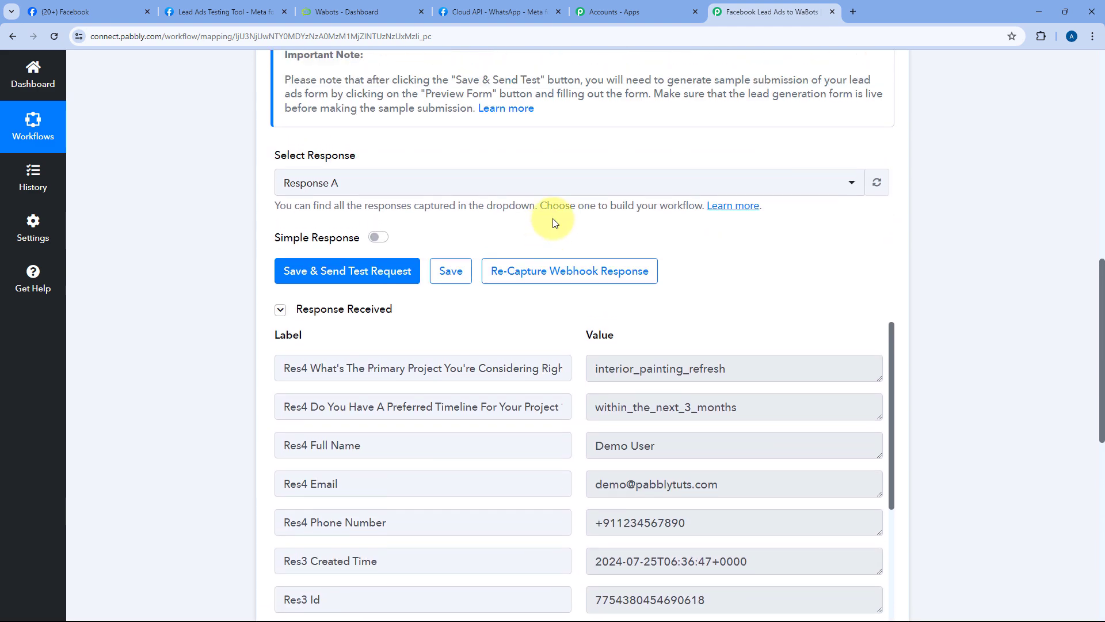
Step: Compare against the lead sent in the Lead Ads Testing Tool and check the captured phone number
left_click(167, 15)
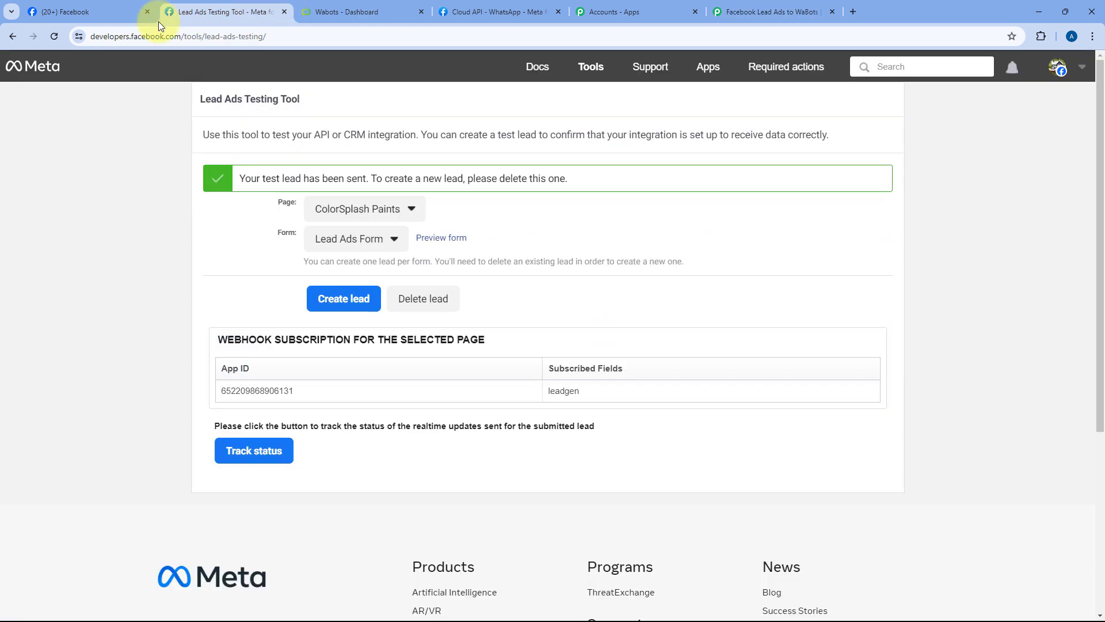
left_click(772, 11)
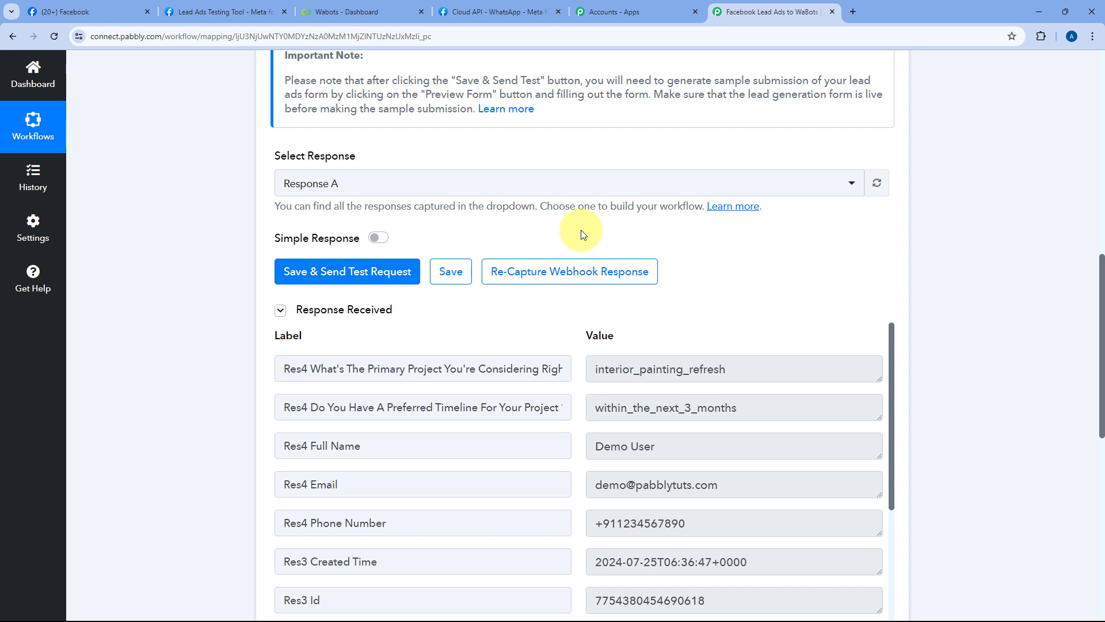
scroll(581, 255, "down", 4)
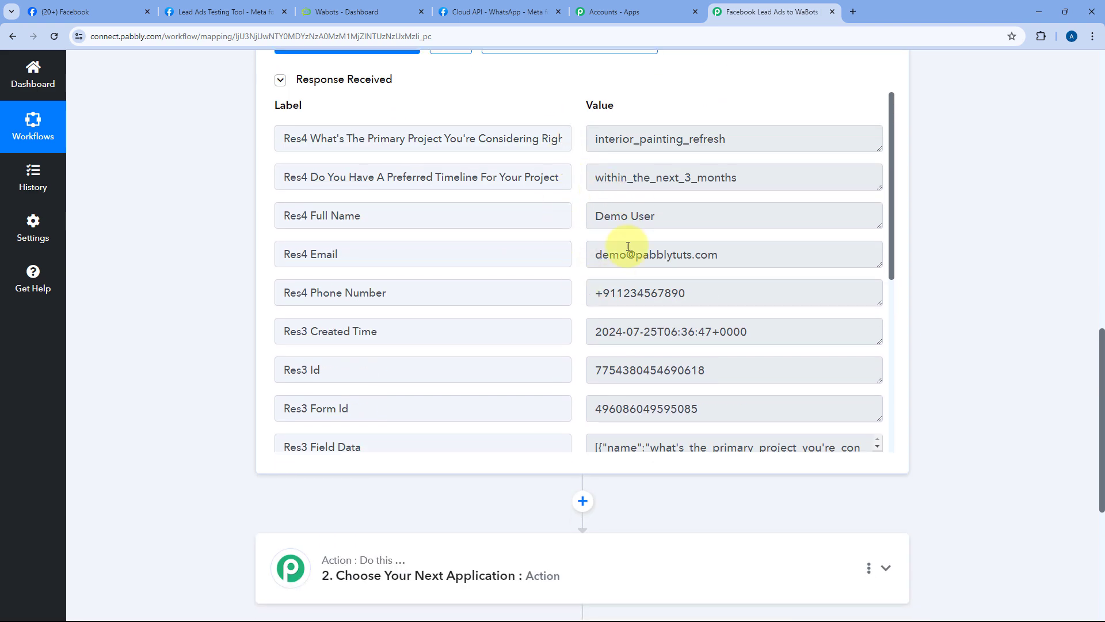
left_click_drag(713, 291, 568, 278)
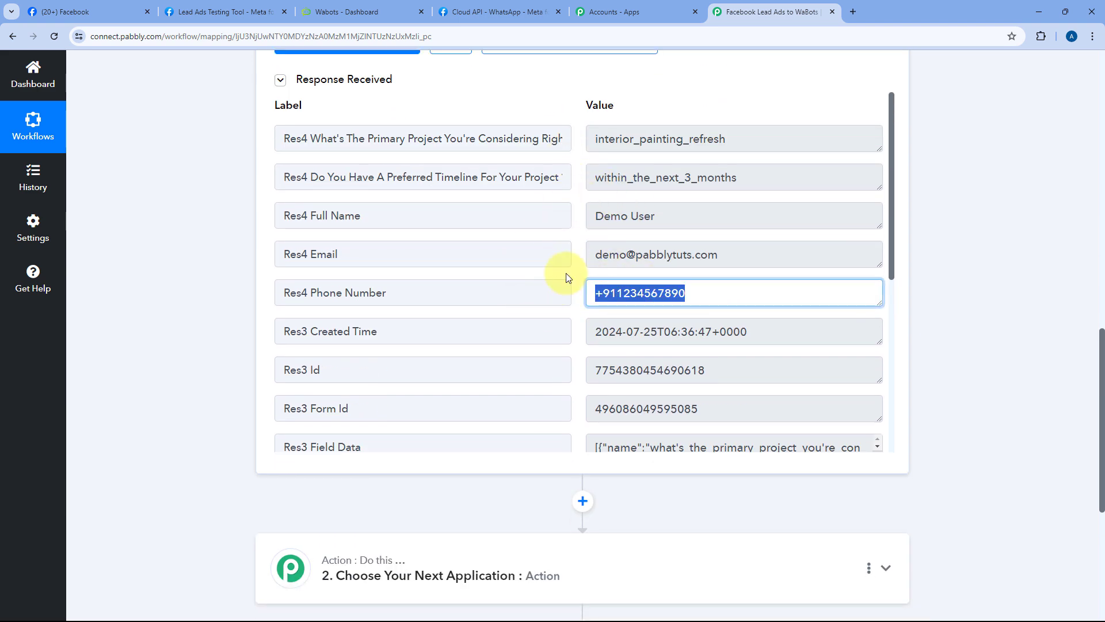
left_click(571, 278)
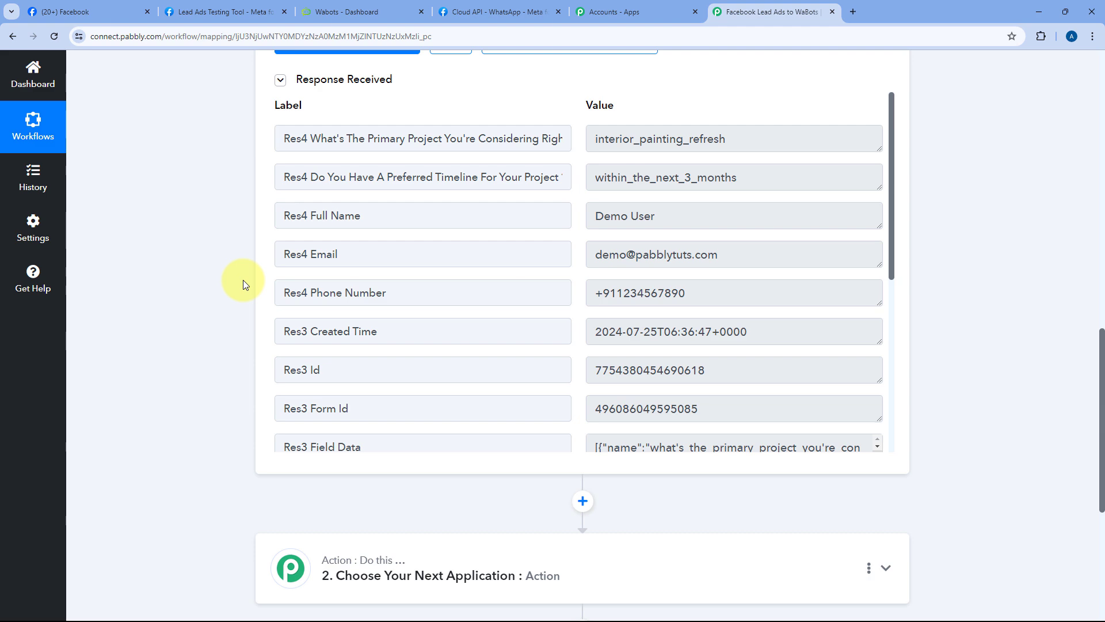
scroll(243, 279, "down", 6)
Step: Search for WaBots and choose it as the action step's app
left_click(452, 218)
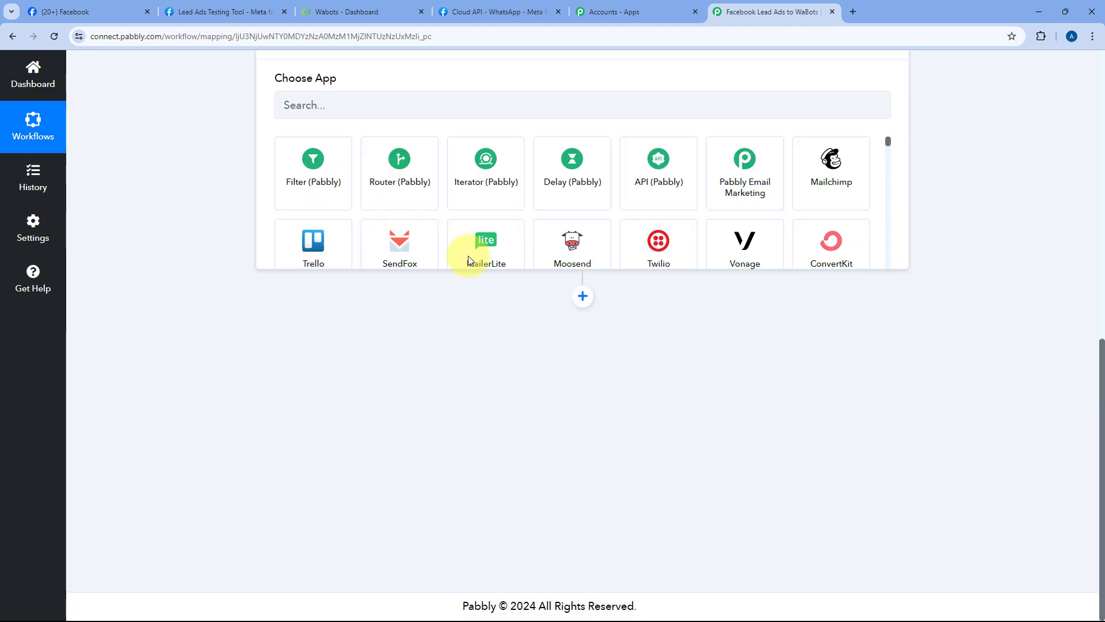
scroll(460, 202, "up", 3)
left_click(360, 295)
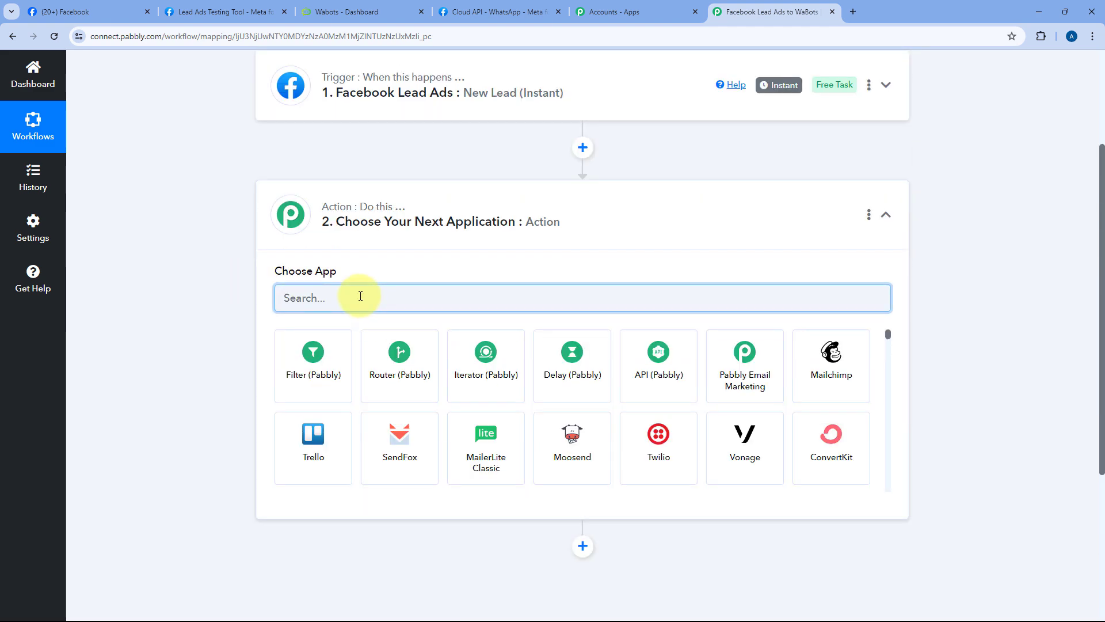
type("WaBpts")
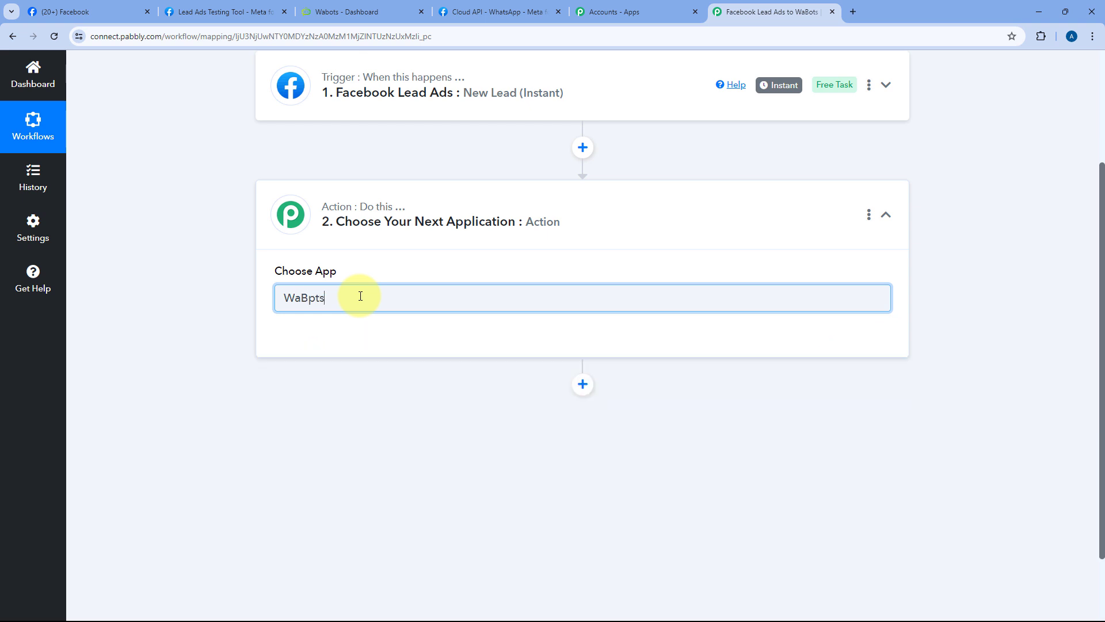
key("BackSpace")
type("o")
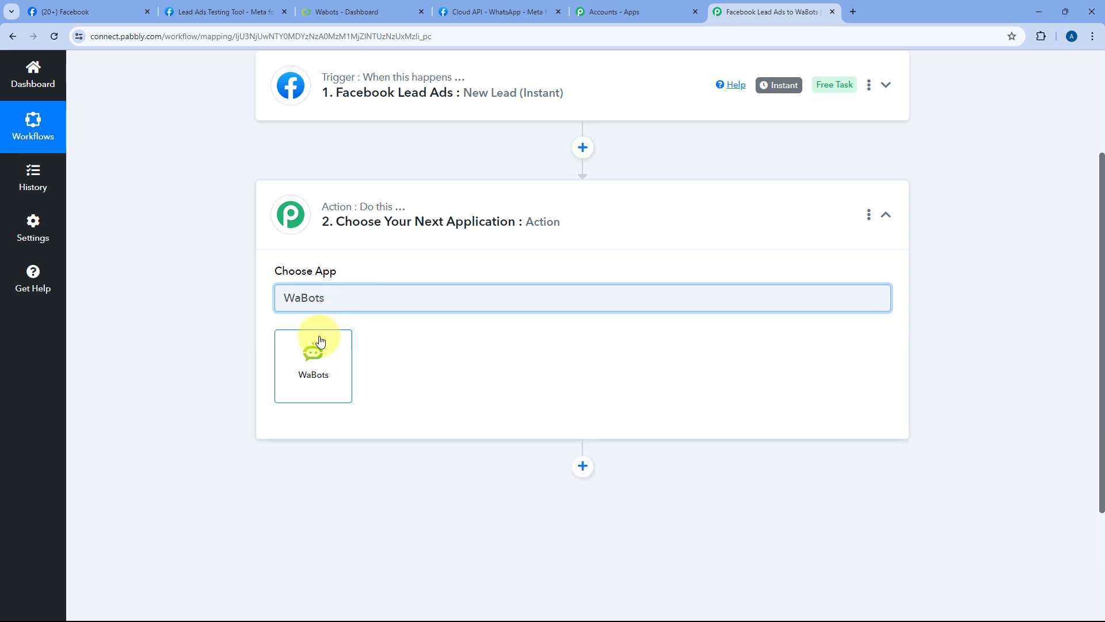
left_click(316, 344)
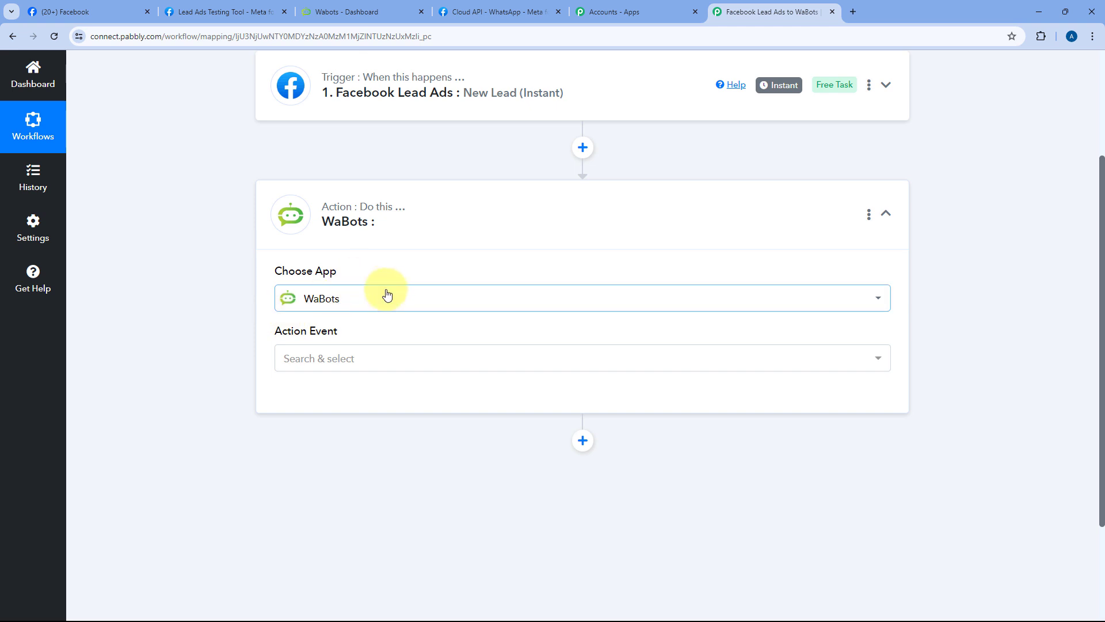
Step: Pick Custom API Request (Beta) as the action event and start adding a new WaBots connection
scroll(387, 294, "down", 1)
left_click(311, 296)
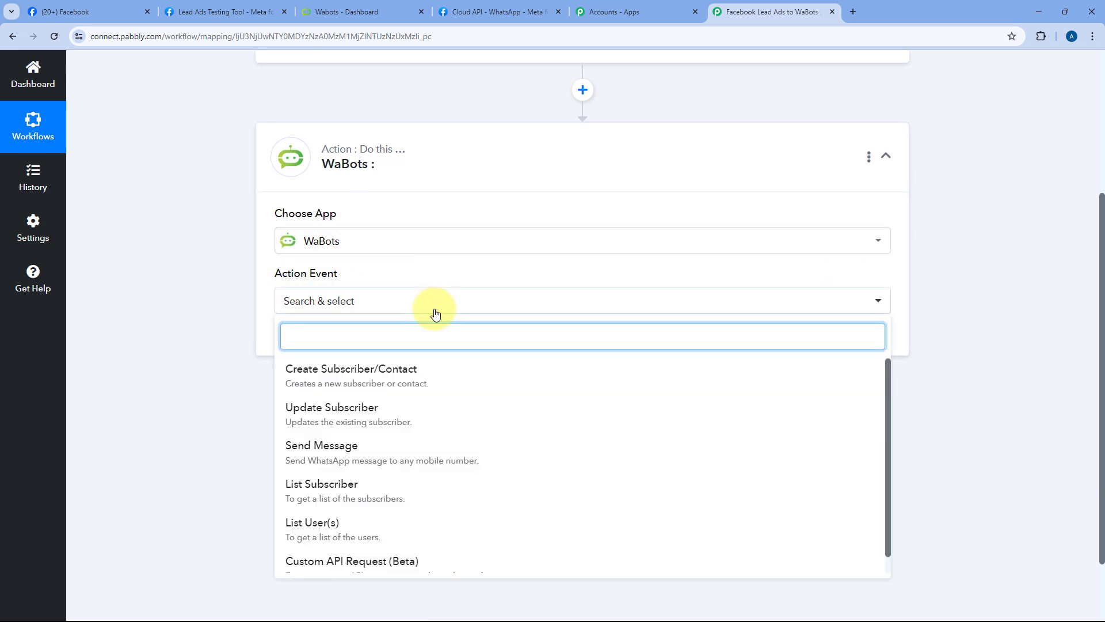
scroll(305, 553, "down", 1)
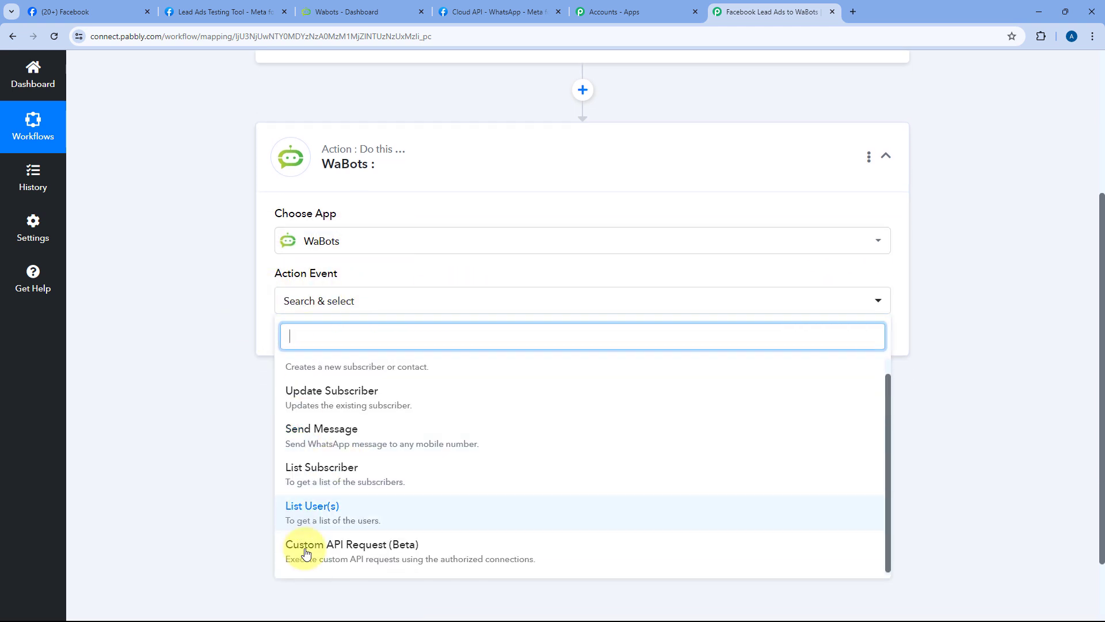
left_click(337, 557)
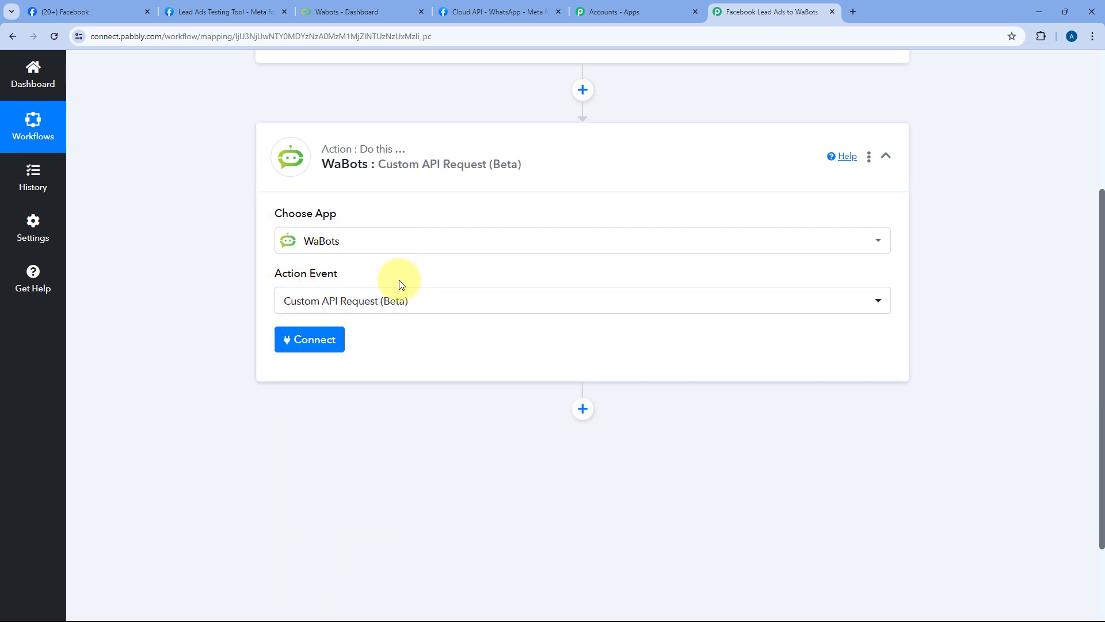
left_click(304, 343)
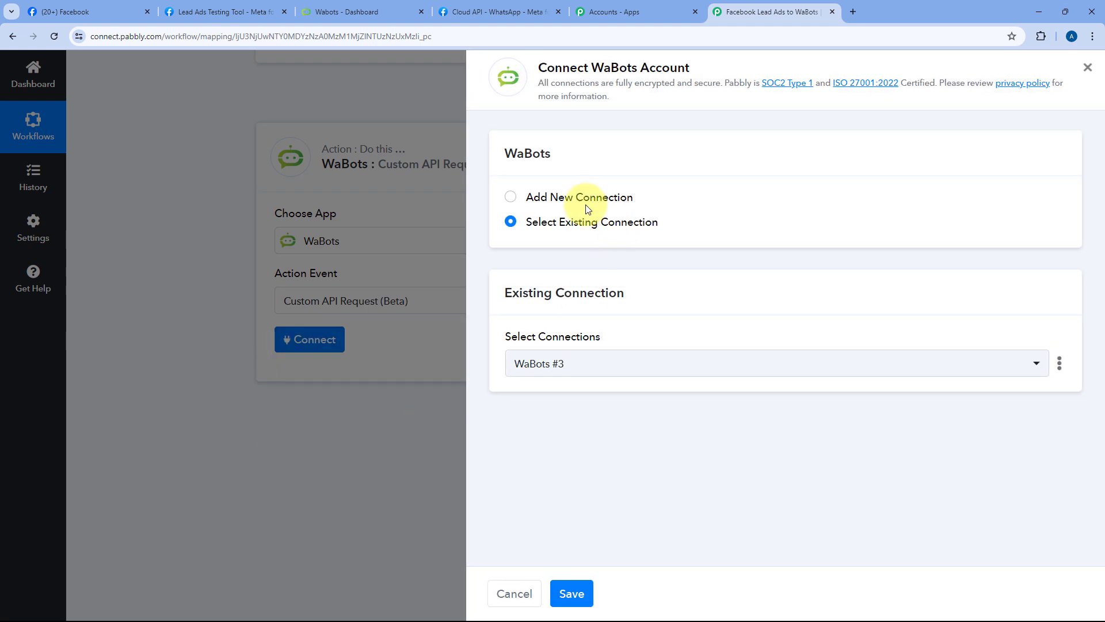
left_click(514, 198)
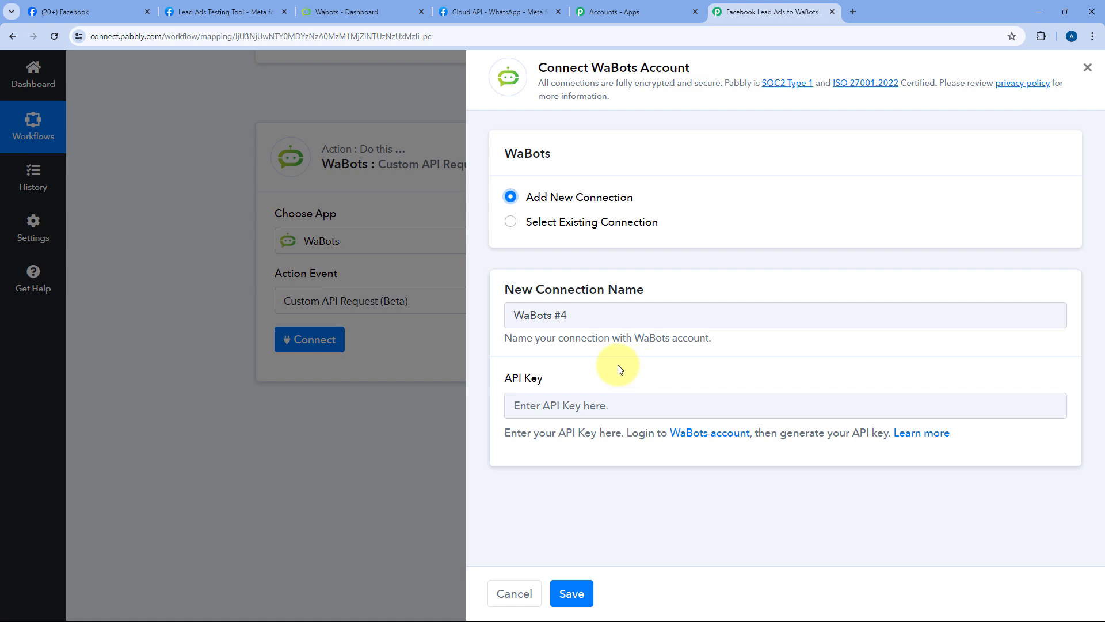
Step: Open WaBots' Connect WhatsApp Business form, then bring up Meta's WhatsApp API Setup page
left_click(496, 7)
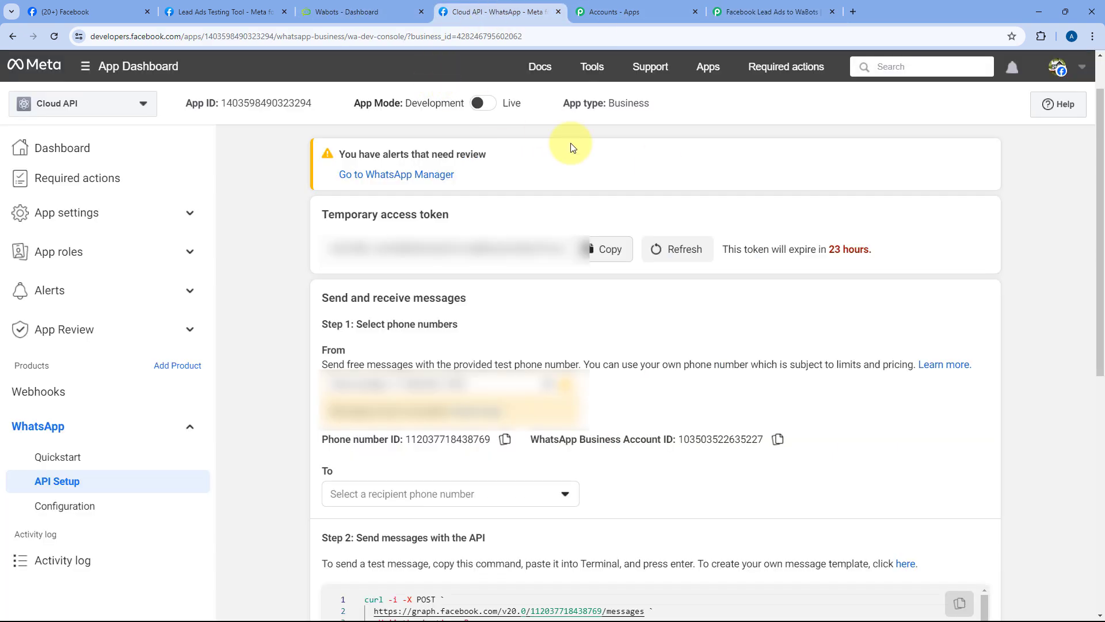
left_click(345, 12)
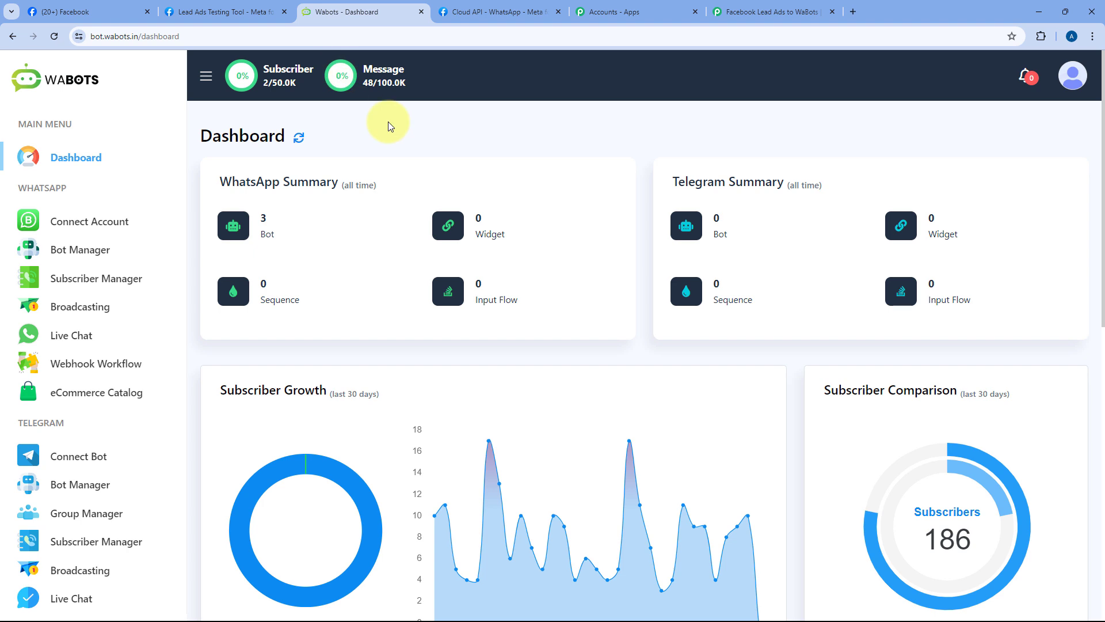
left_click(78, 226)
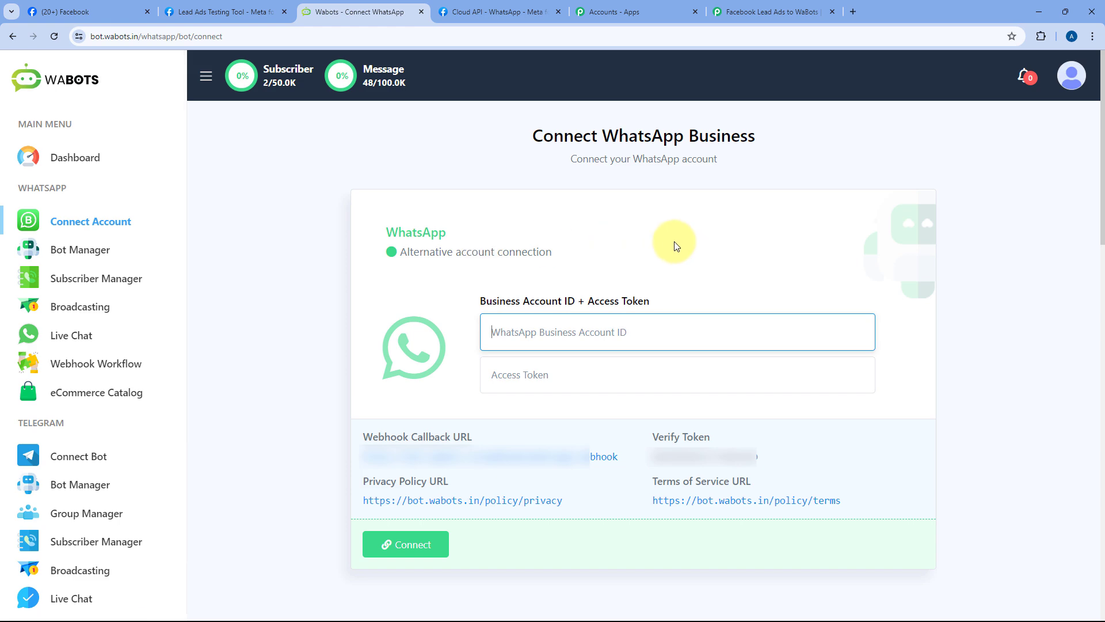
left_click(507, 12)
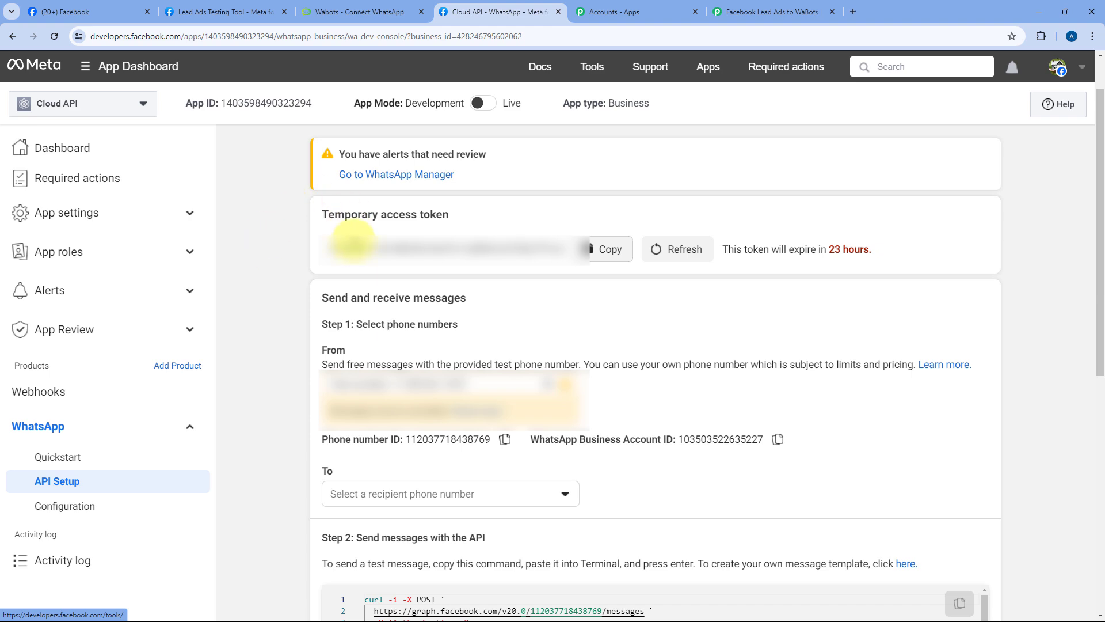
left_click(332, 5)
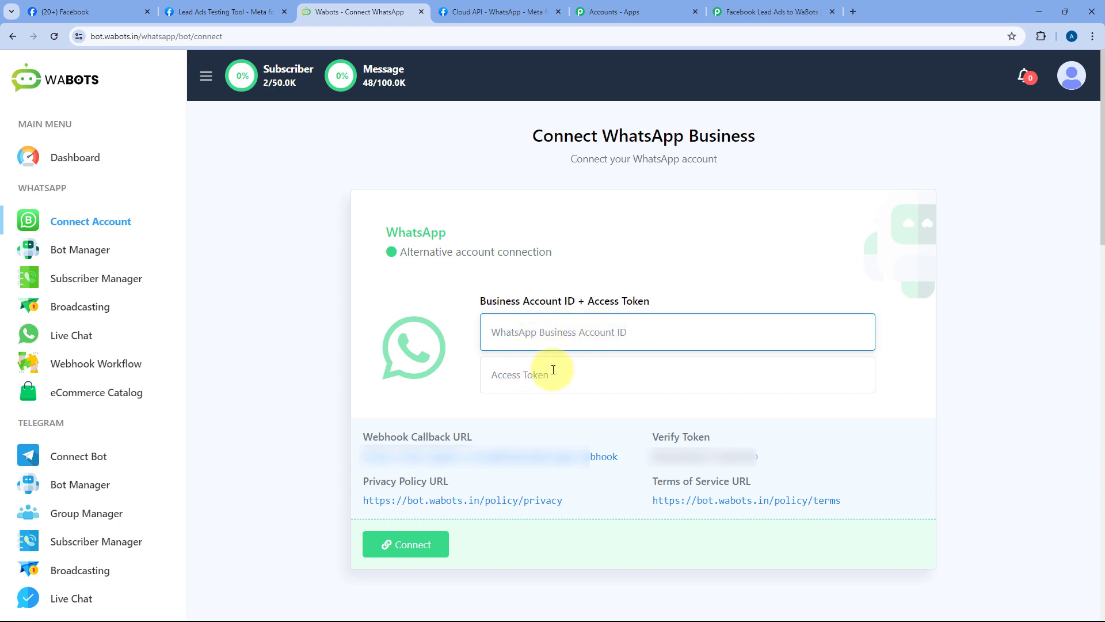
left_click(473, 7)
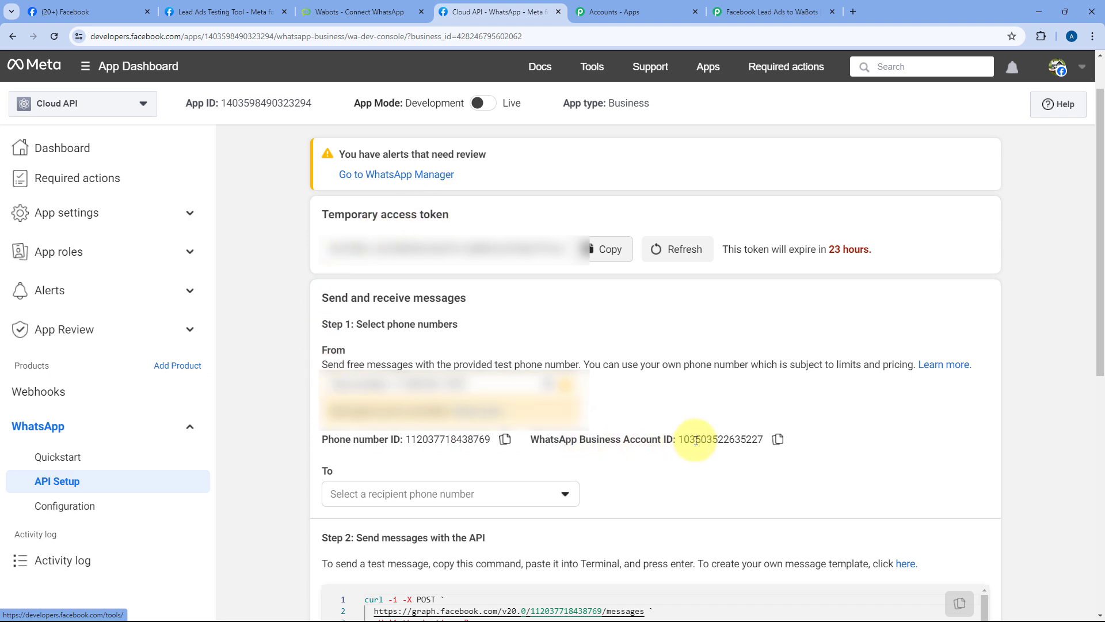
Step: Paste the WhatsApp Business Account ID copied from Meta into WaBots' Account ID field
left_click(778, 438)
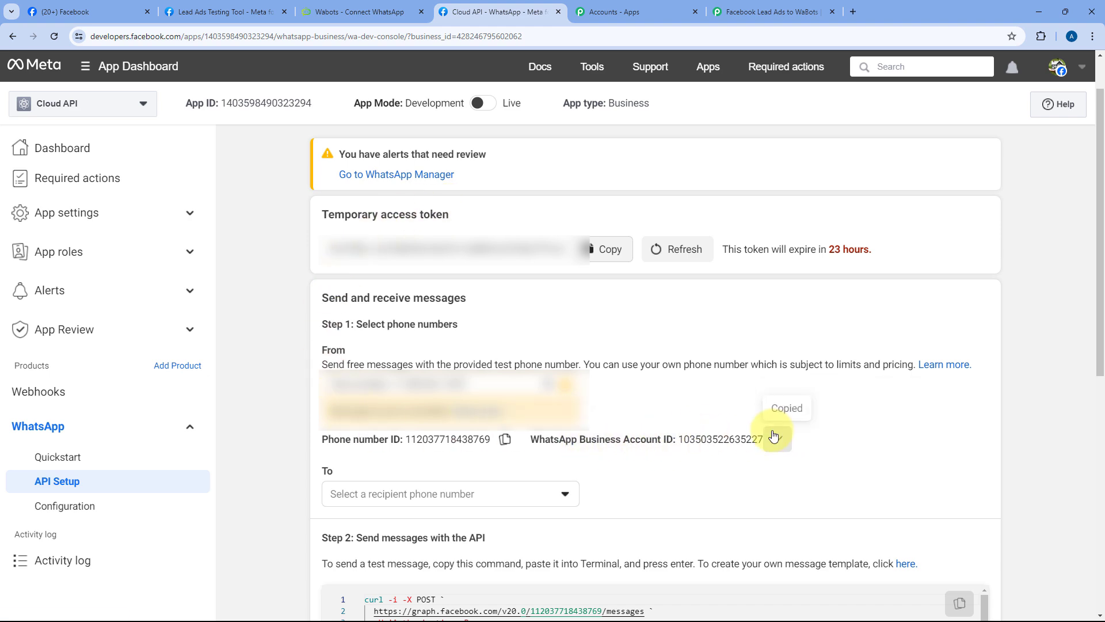
left_click(385, 17)
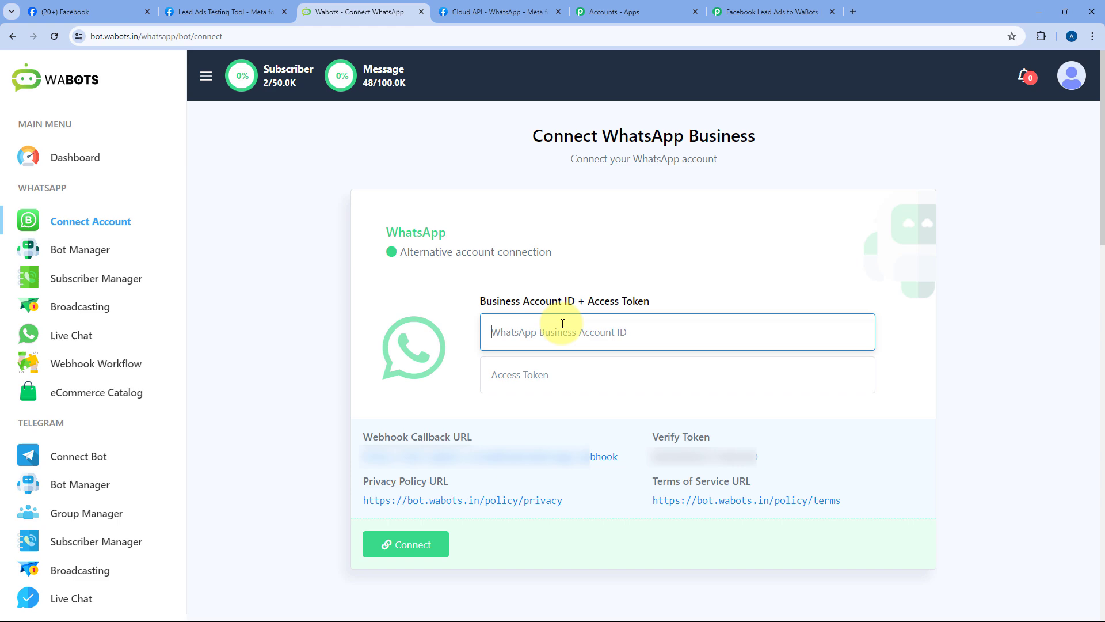
right_click(527, 329)
left_click(562, 433)
left_click(522, 375)
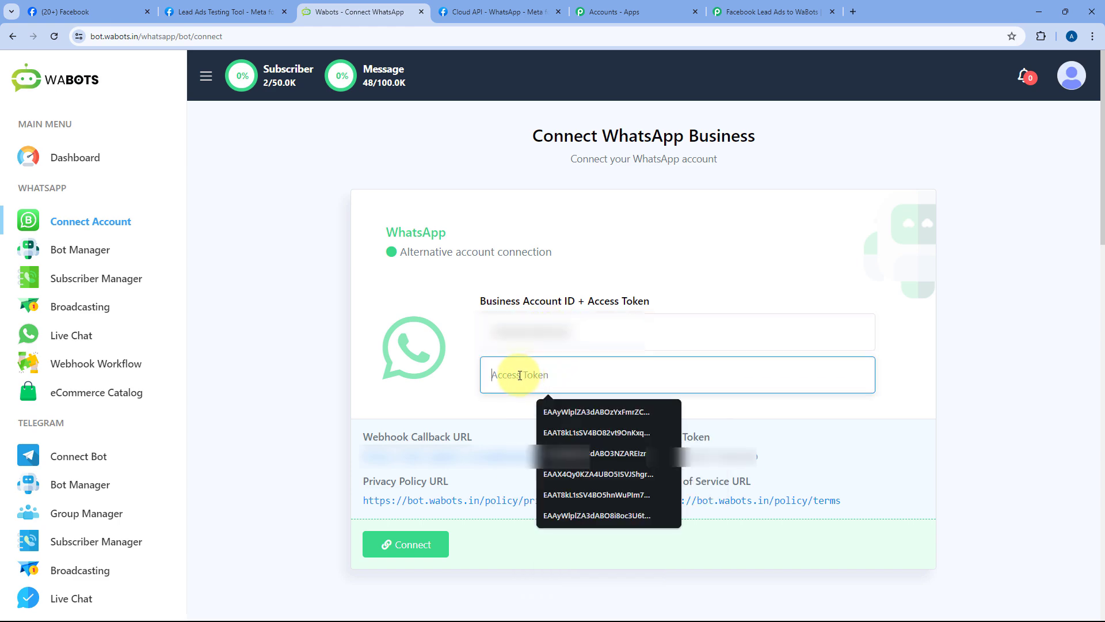
left_click(483, 11)
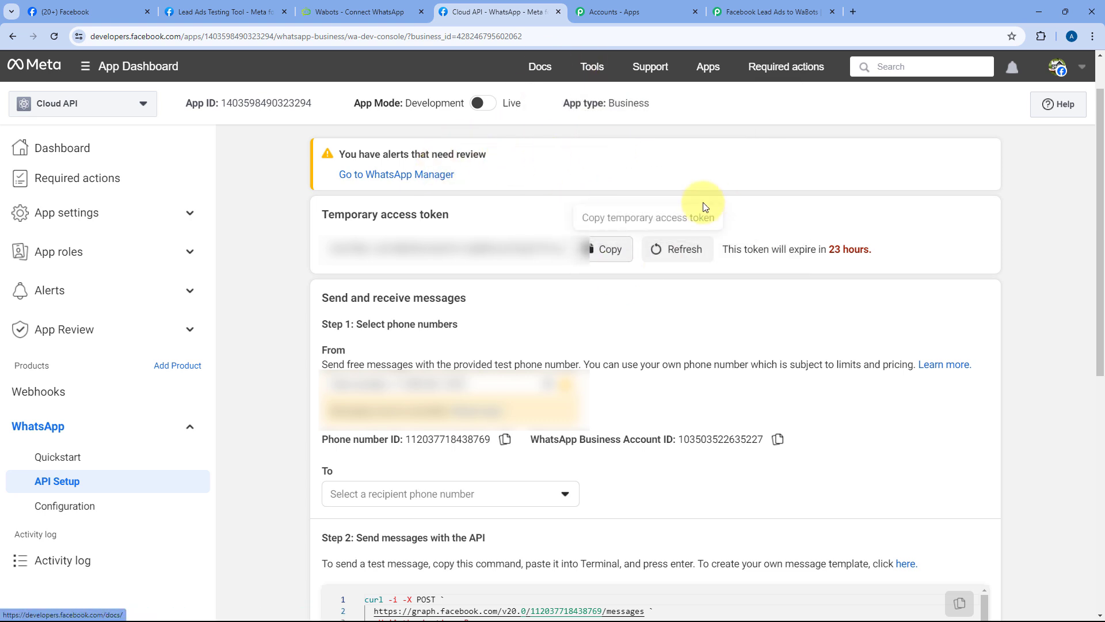
Step: Paste Meta's temporary access token into WaBots' Access Token field and copy the webhook callback URL
left_click(607, 248)
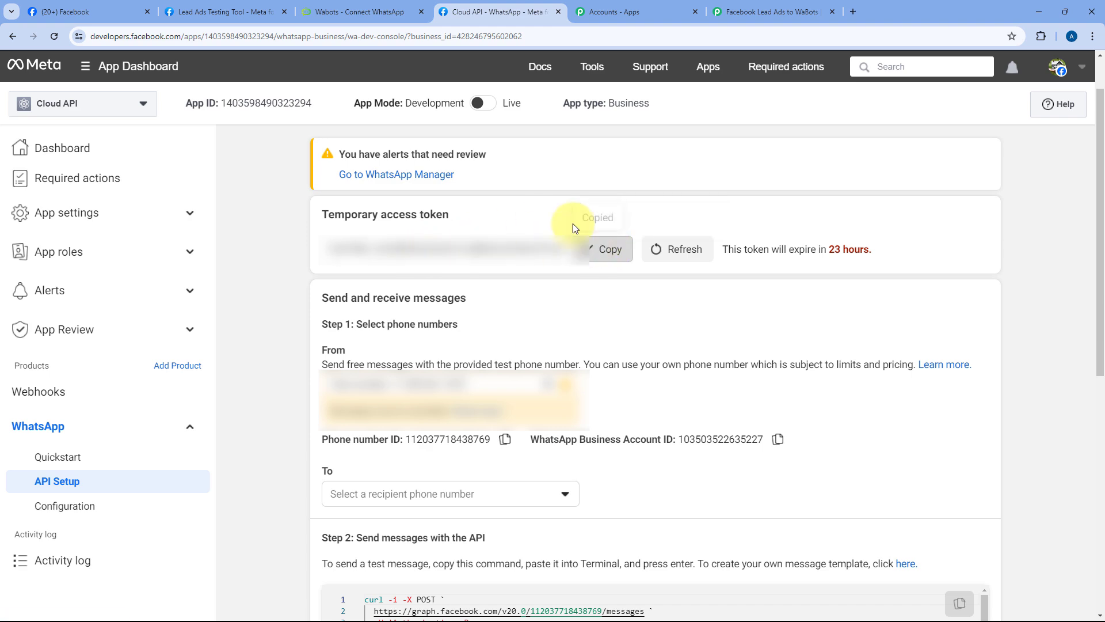
left_click(357, 11)
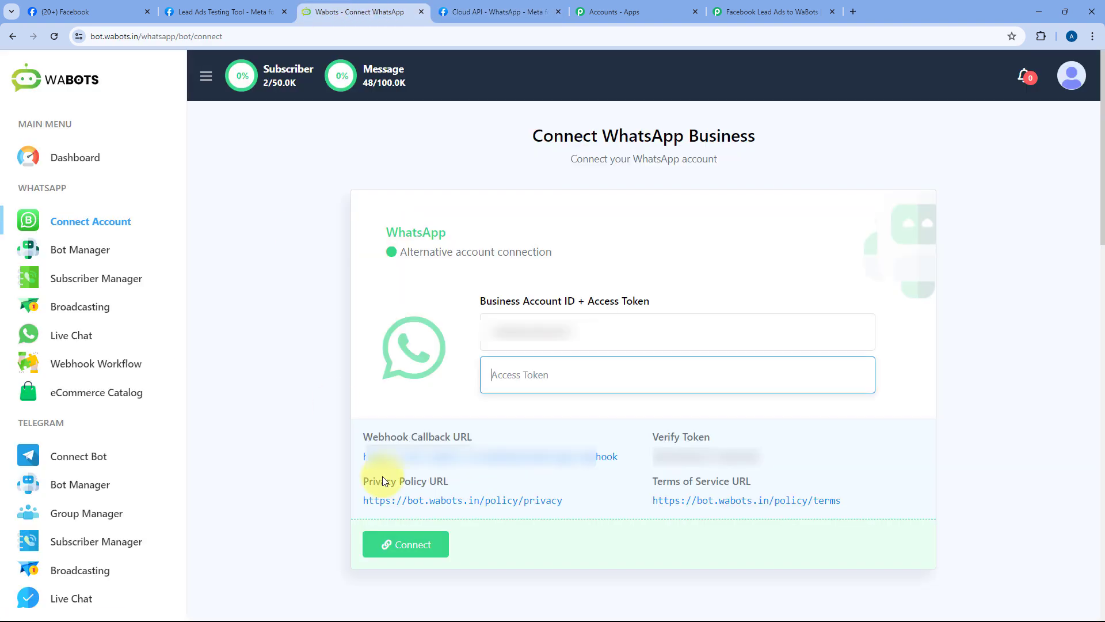
right_click(521, 374)
left_click(582, 219)
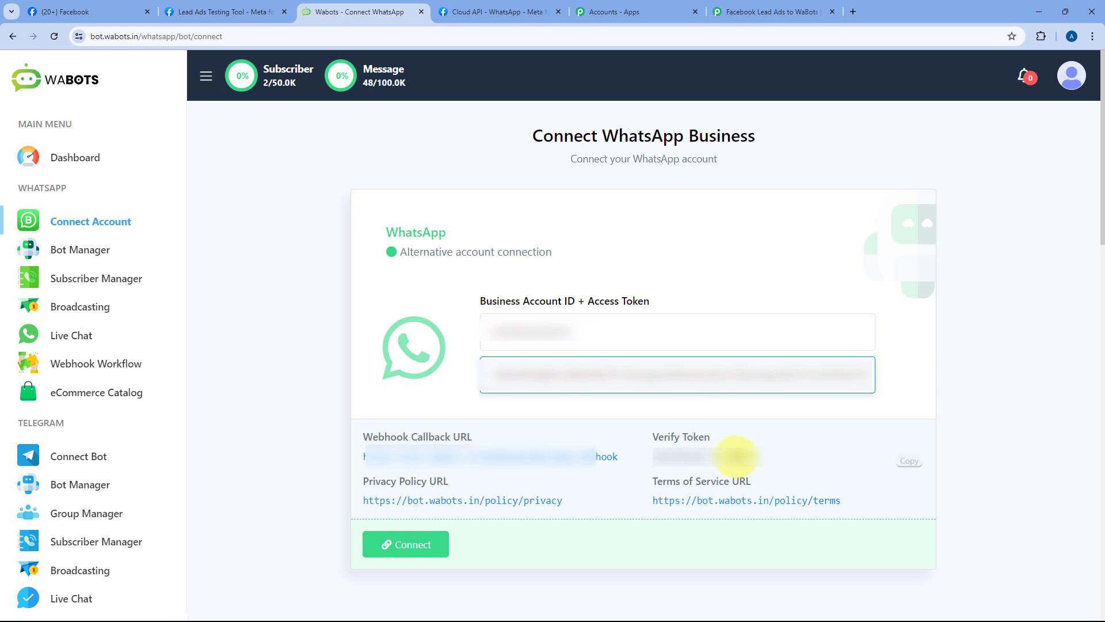
left_click(620, 464)
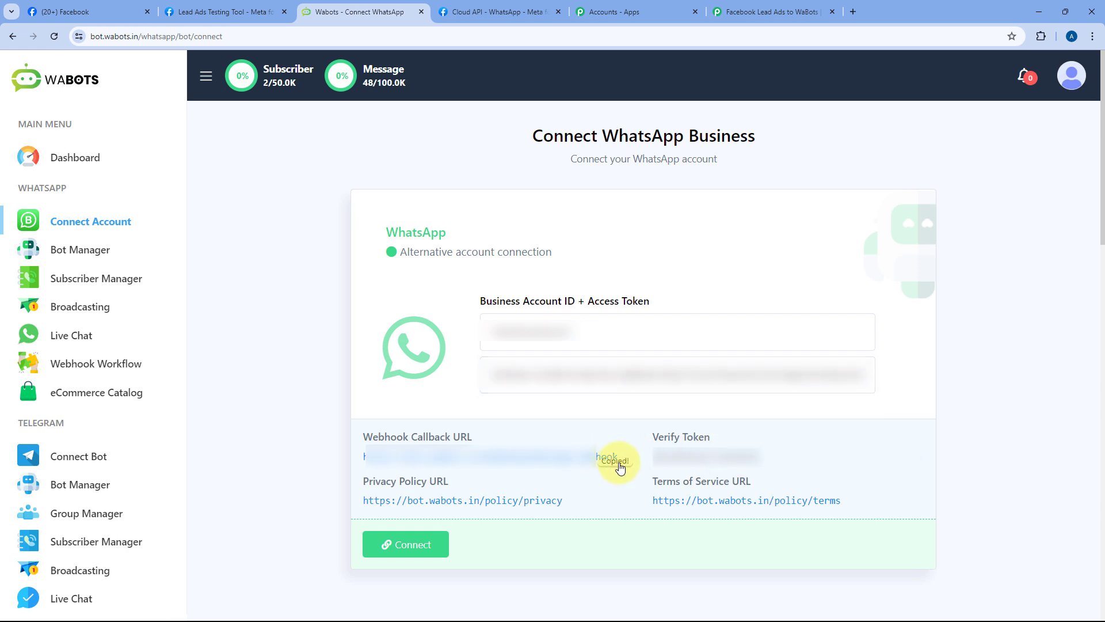
left_click(484, 5)
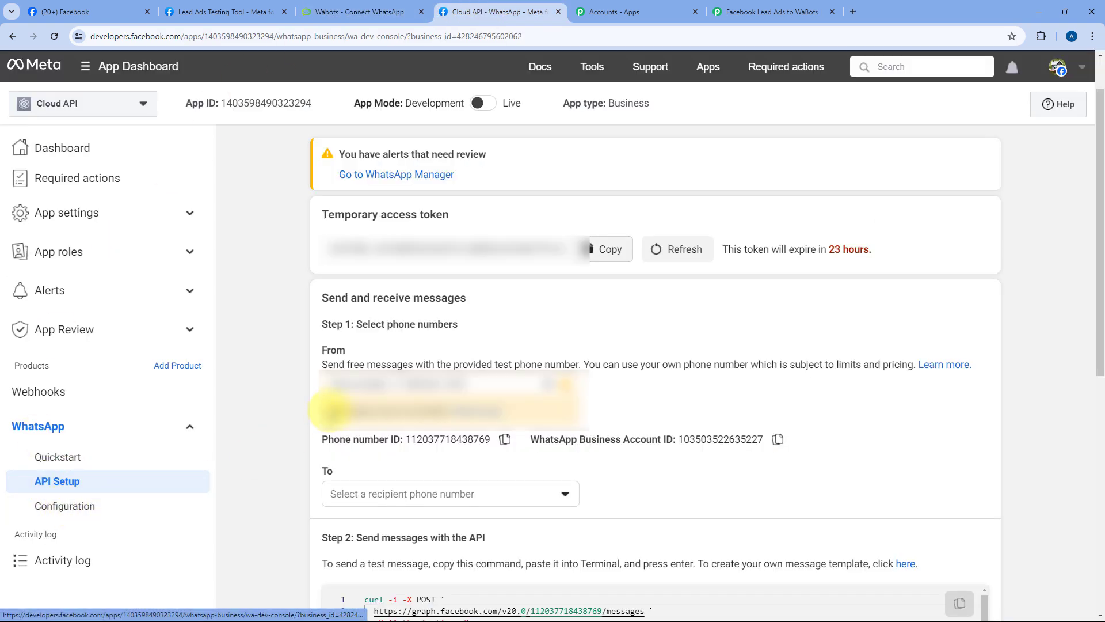
scroll(288, 329, "down", 8)
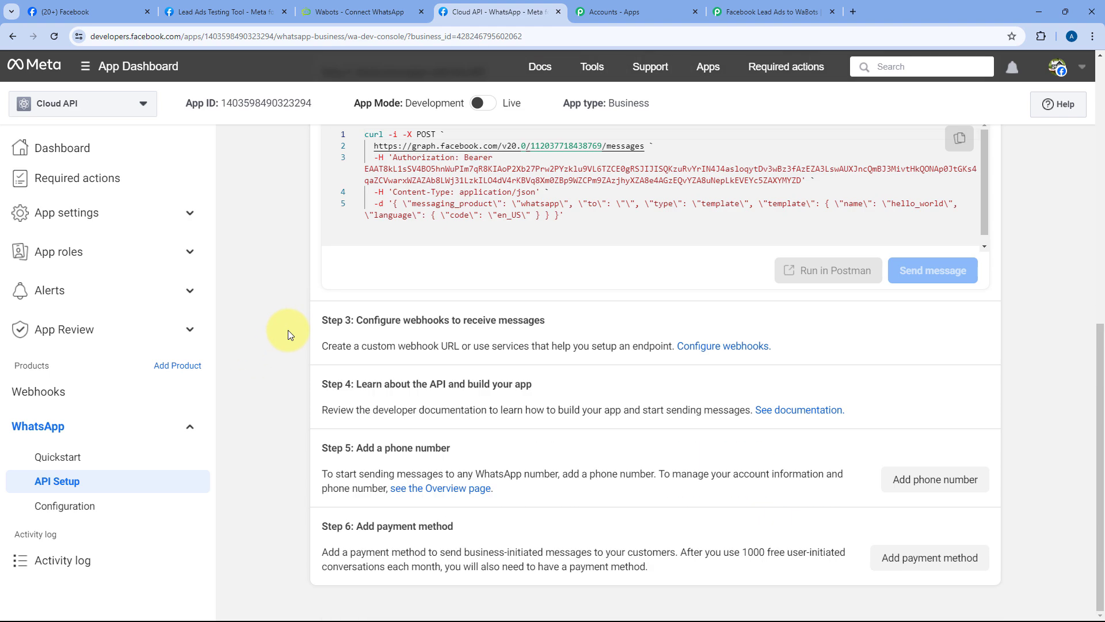
scroll(288, 330, "up", 1)
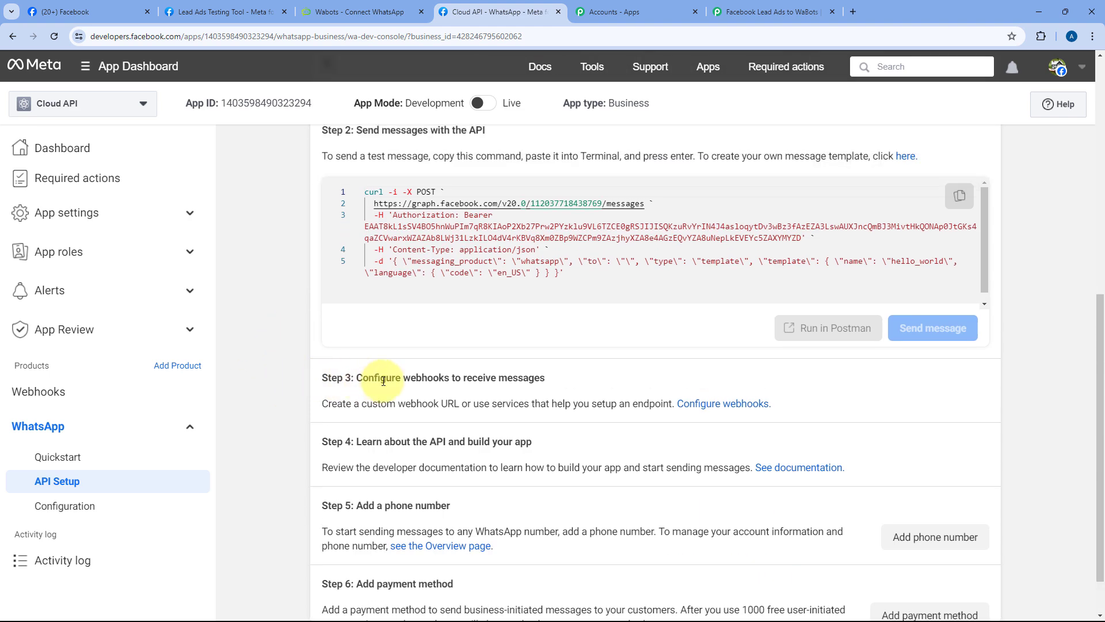
left_click(720, 404)
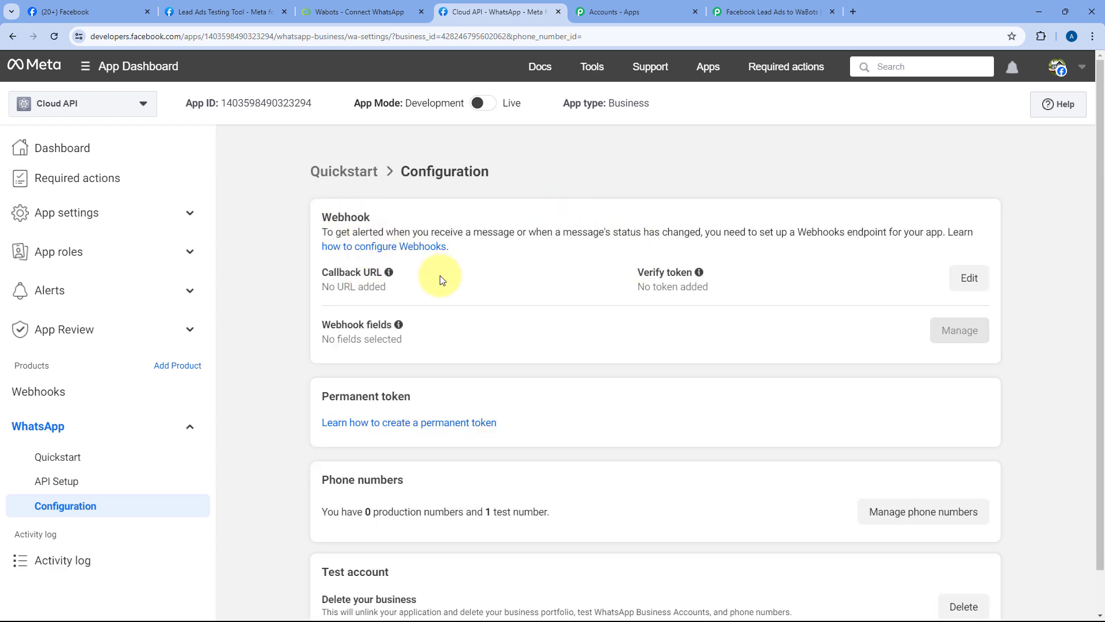
left_click(968, 278)
left_click(407, 256)
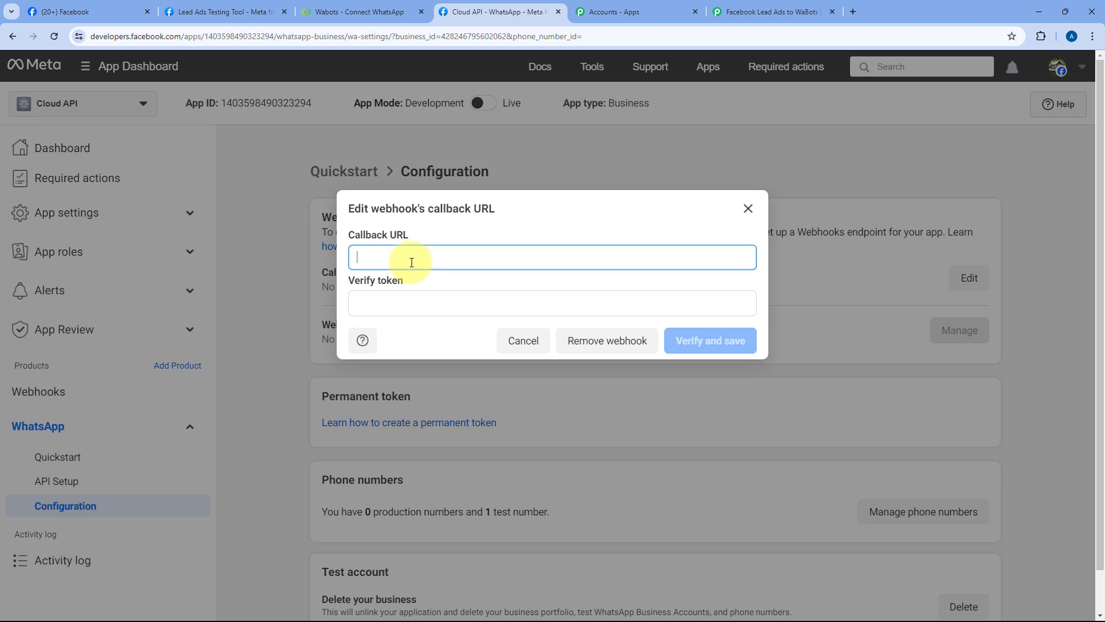
right_click(409, 260)
left_click(447, 377)
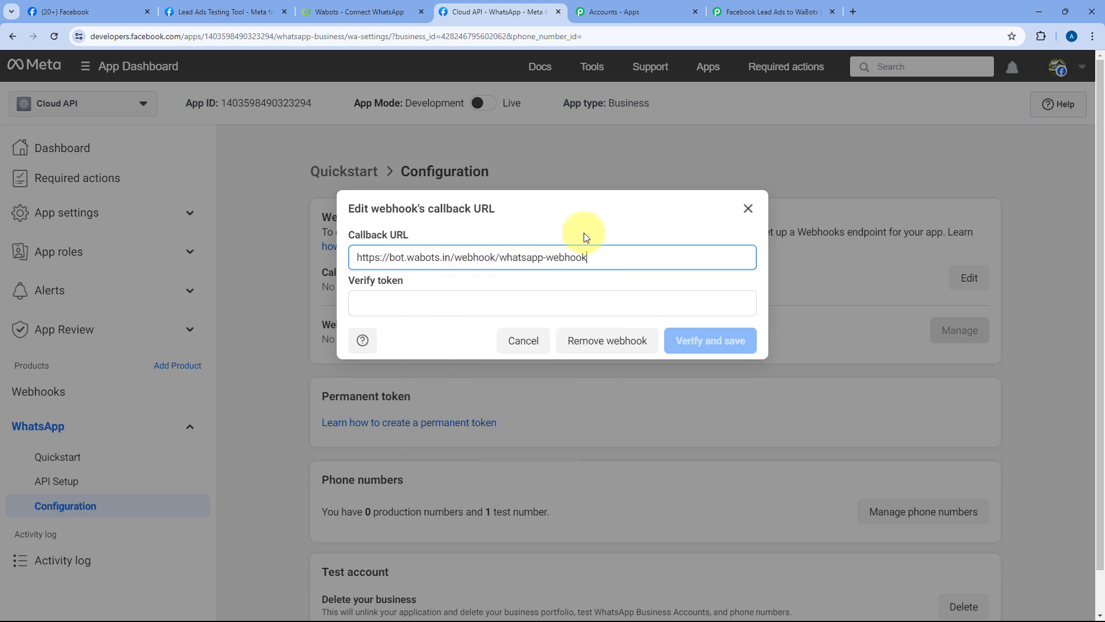
Step: Paste the WaBots verify token into Verify token, then verify and save the webhook
left_click(374, 10)
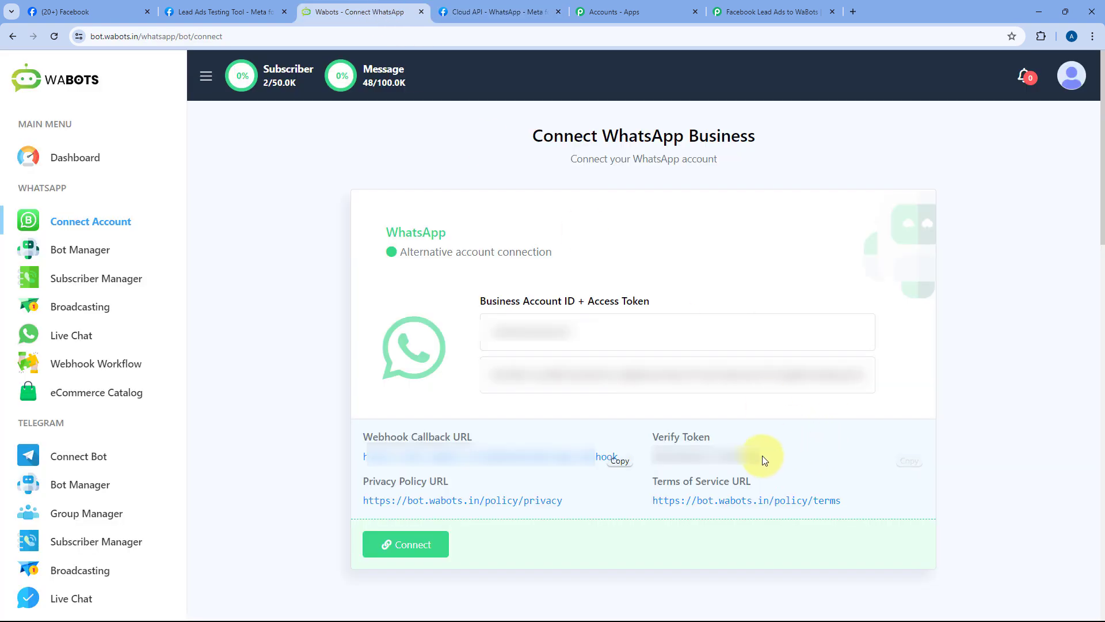
left_click(908, 461)
left_click(526, 10)
right_click(417, 306)
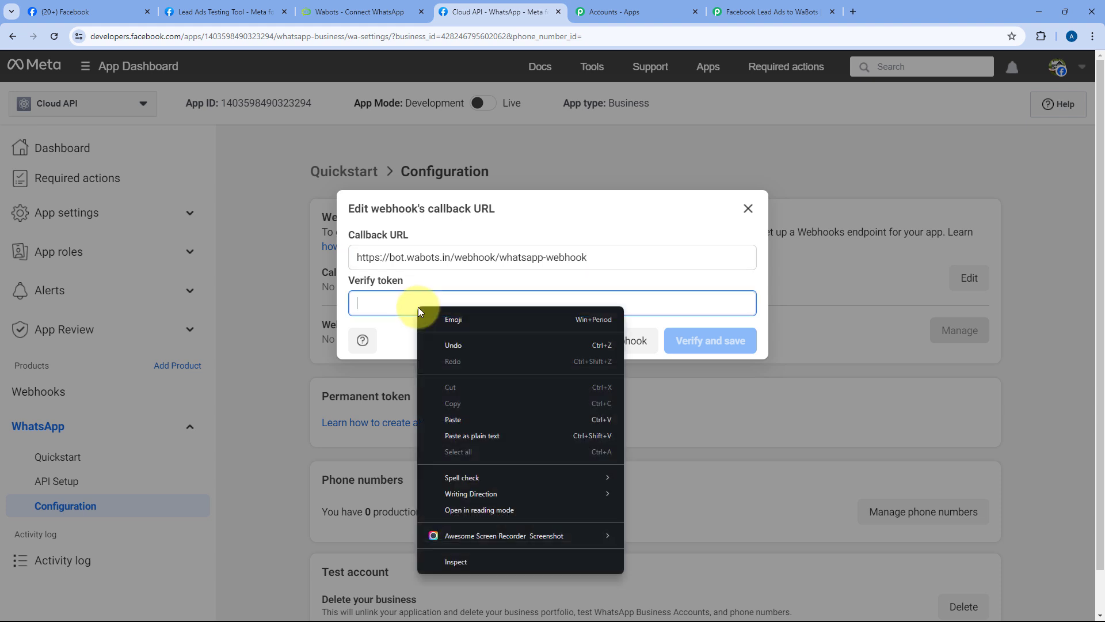
left_click(443, 415)
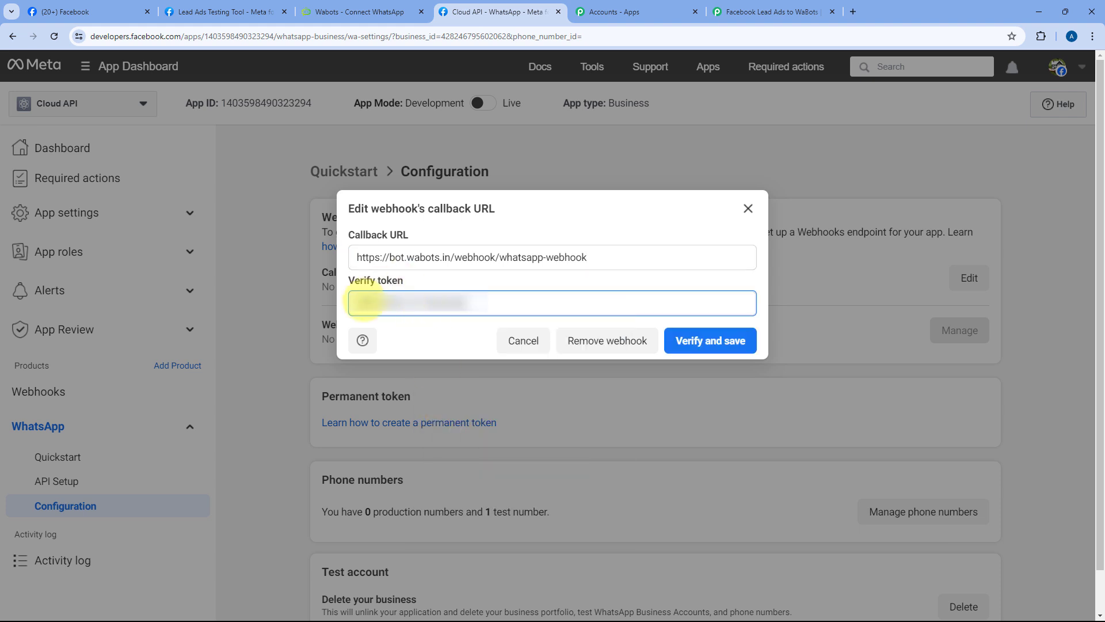
left_click(729, 349)
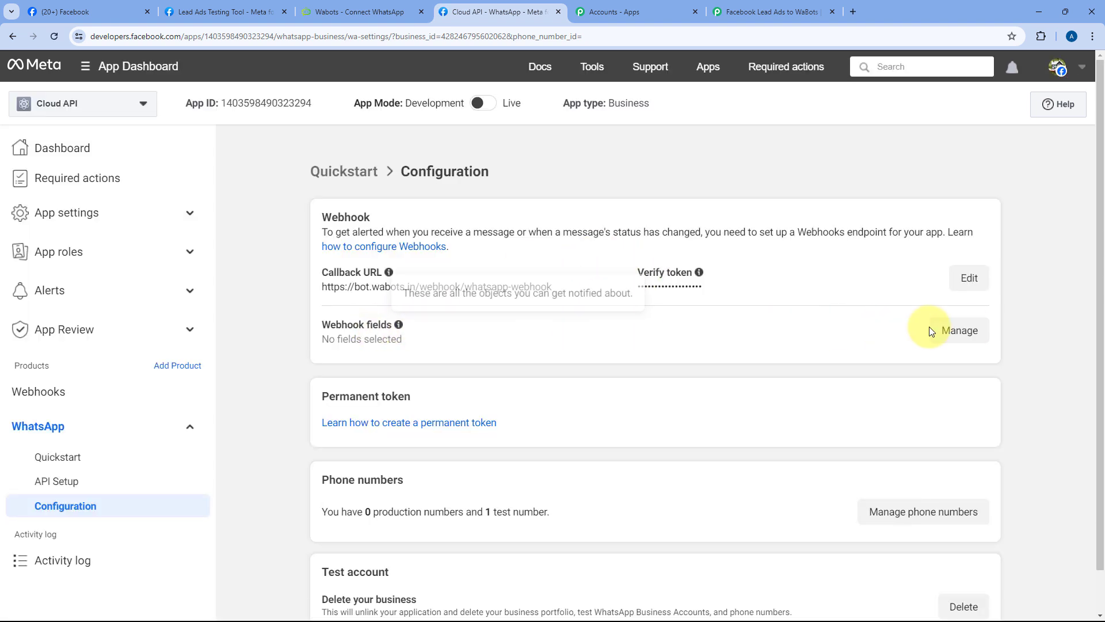
Step: Subscribe the WhatsApp webhook to the messages field under Webhook fields
left_click(970, 332)
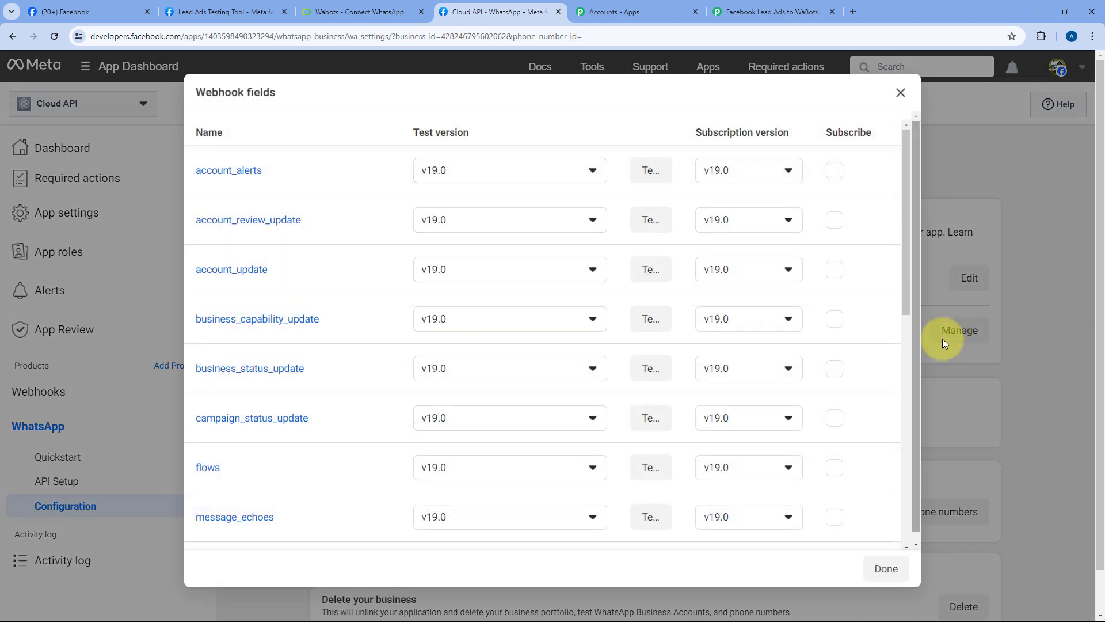
scroll(398, 177, "down", 6)
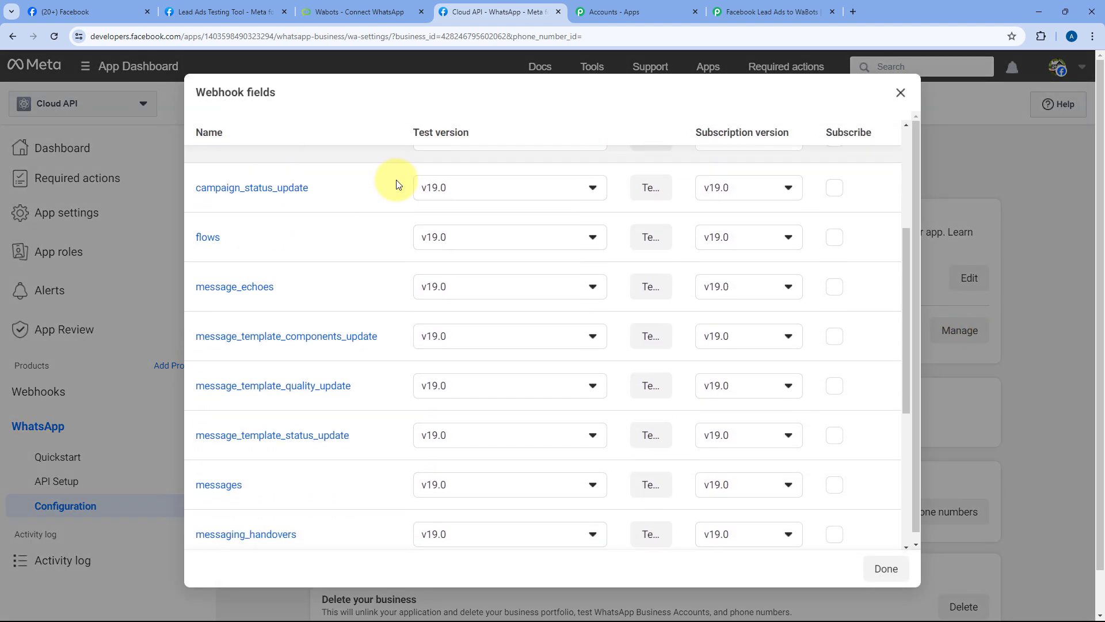
scroll(395, 184, "down", 1)
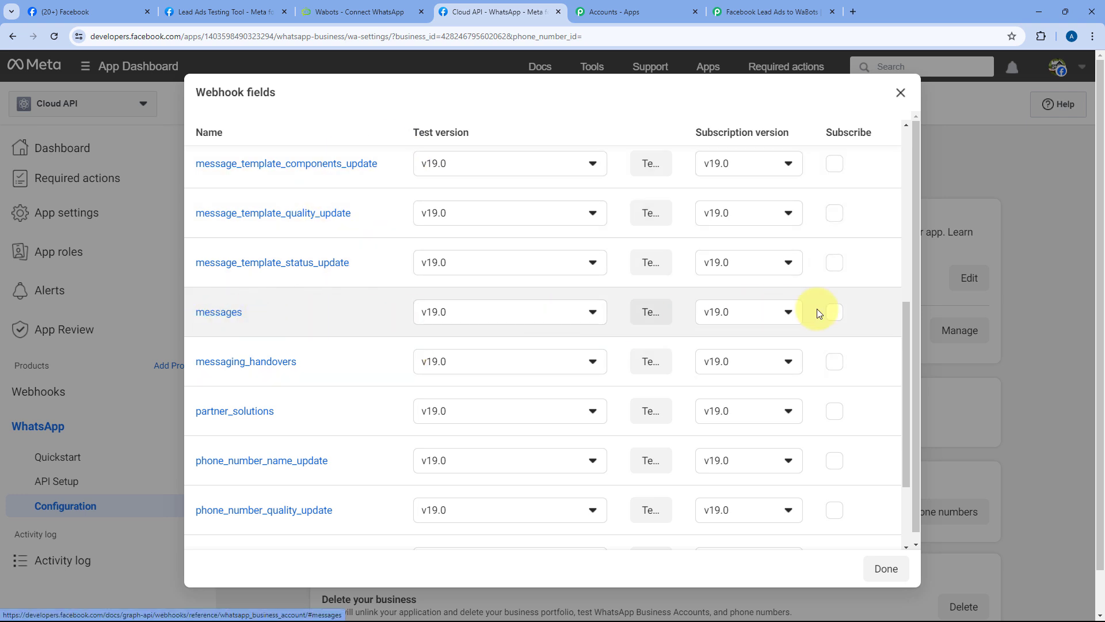
left_click(834, 314)
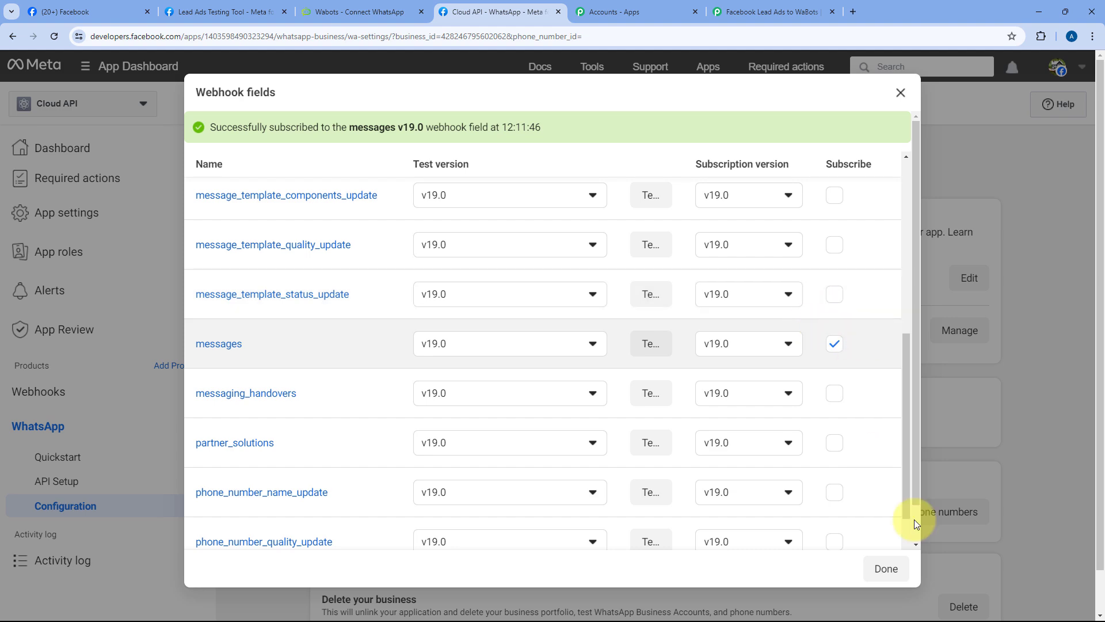
left_click(886, 568)
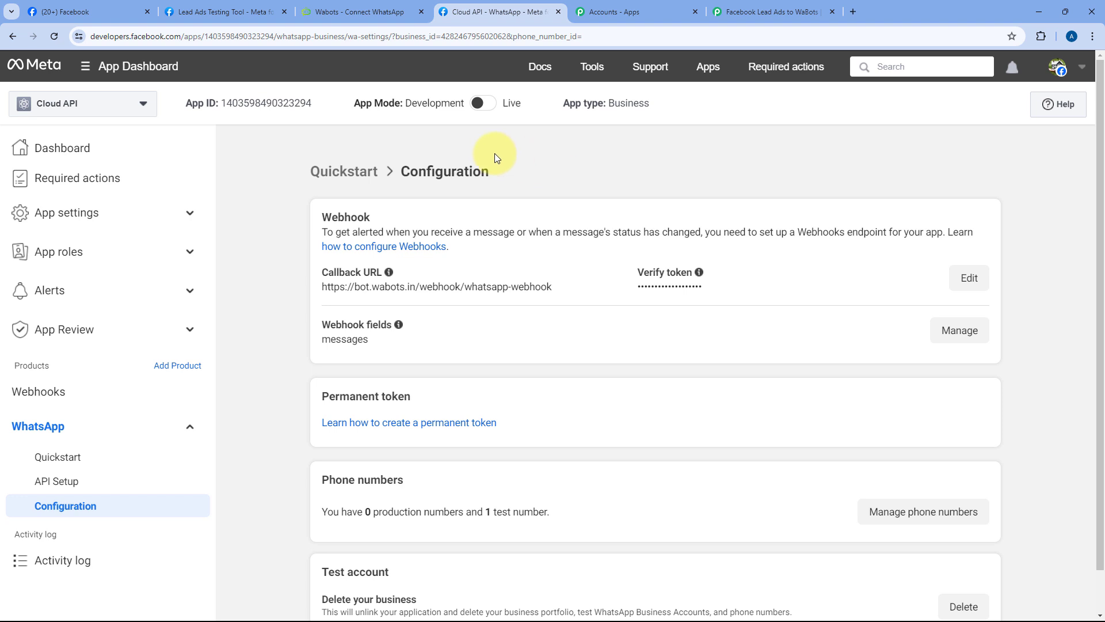
Step: Connect the WhatsApp Business account in WaBots and confirm the Test WhatsApp Business Account is listed
left_click(382, 6)
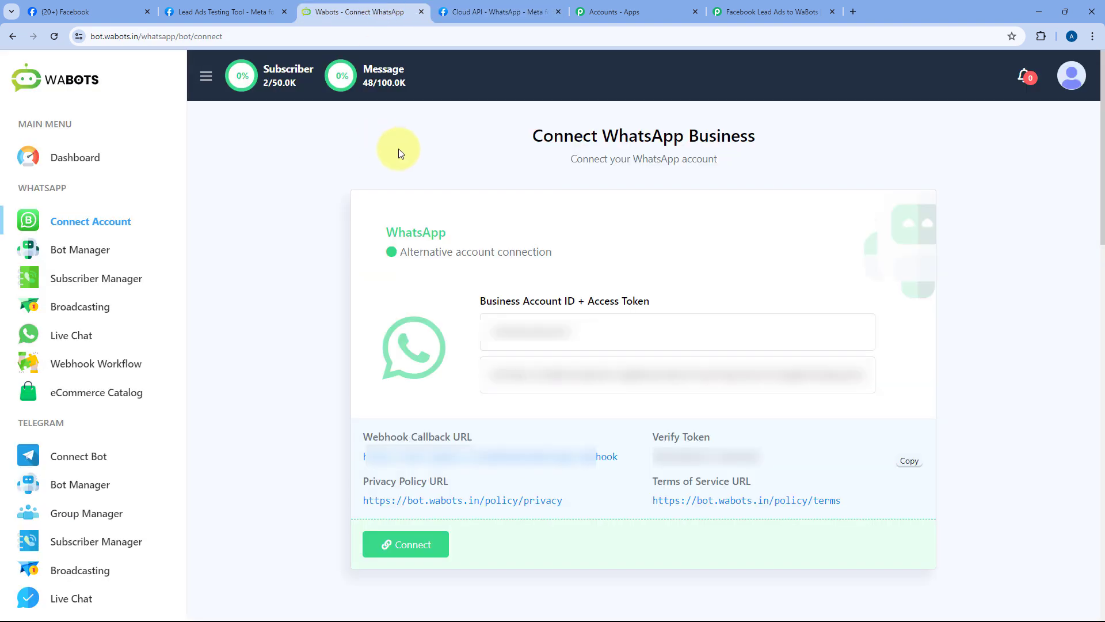
left_click(417, 548)
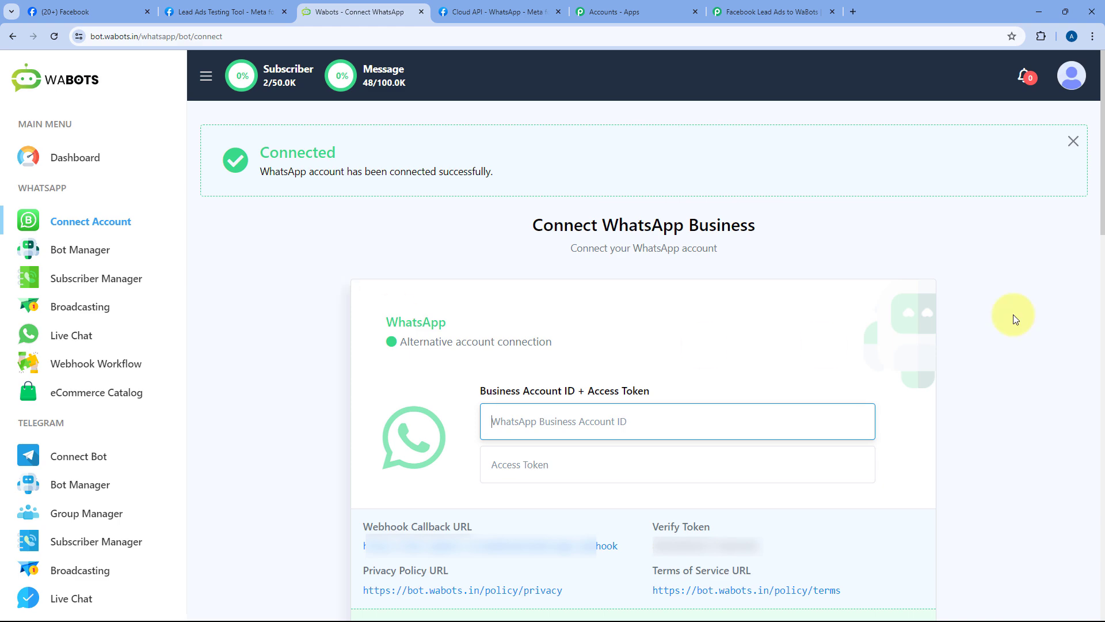
left_click_drag(1102, 164, 1102, 610)
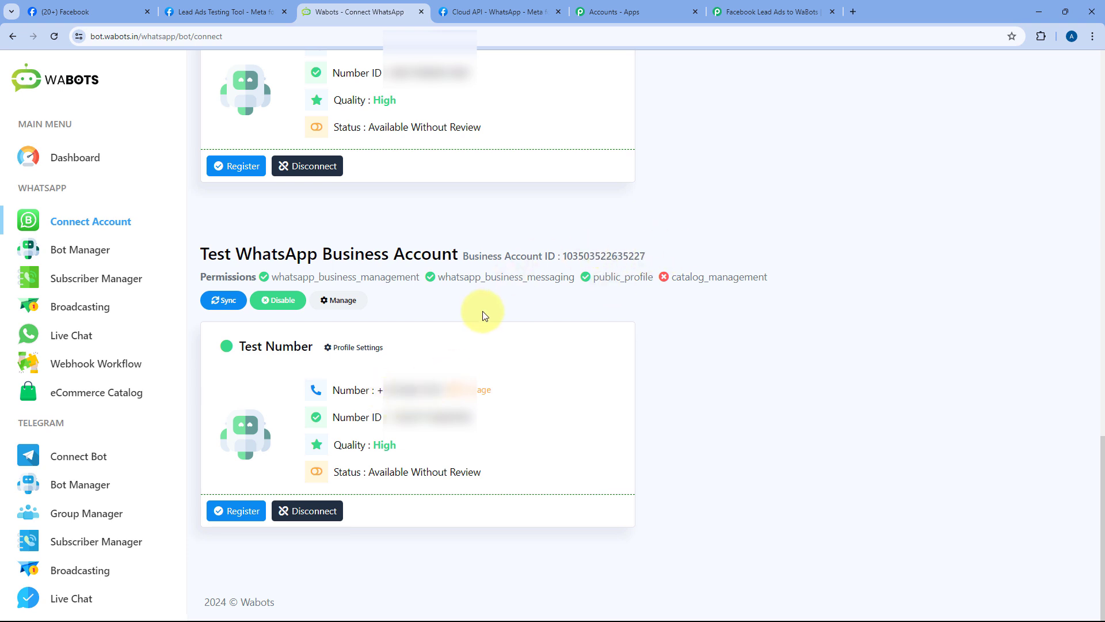
left_click_drag(1101, 449, 1101, 63)
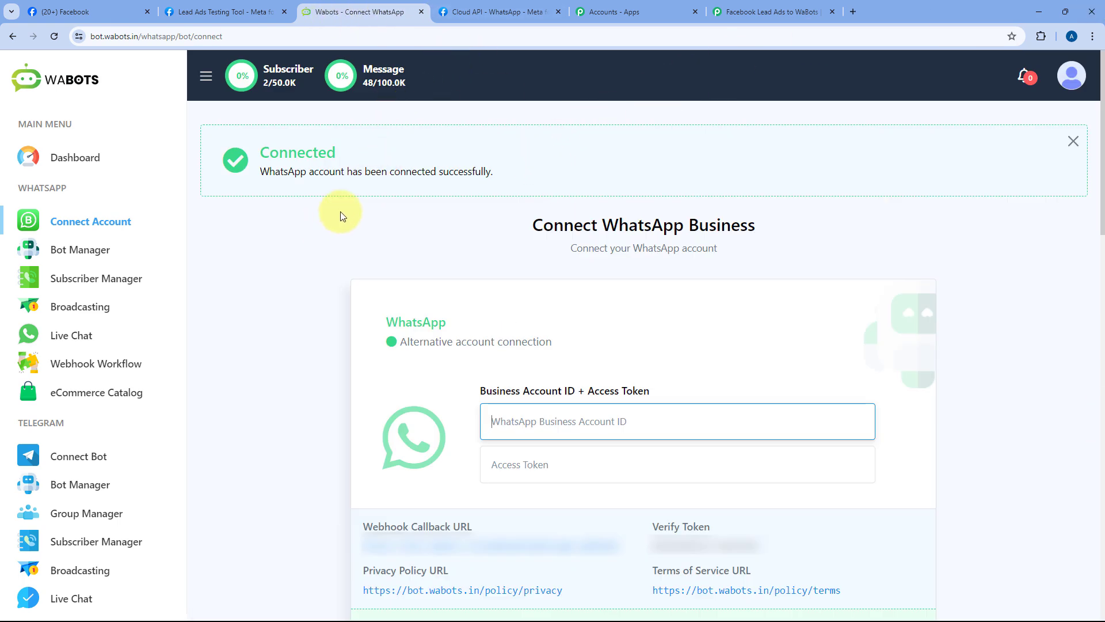
left_click(761, 11)
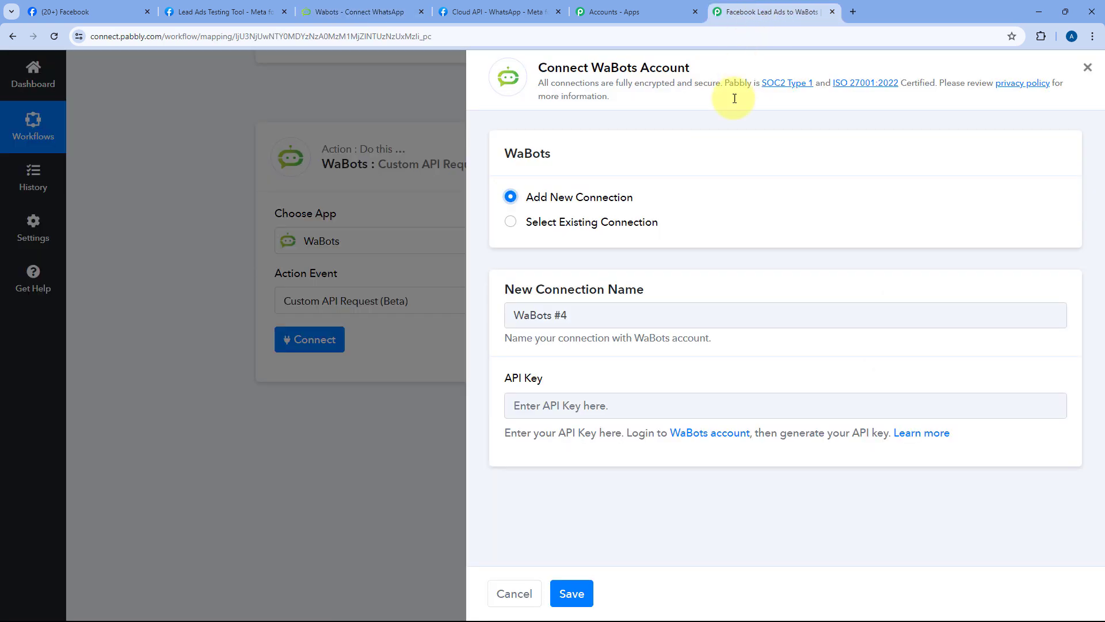
Step: Open WaBots' API Developer page from the account menu to get the API key
left_click(429, 9)
left_click(1068, 82)
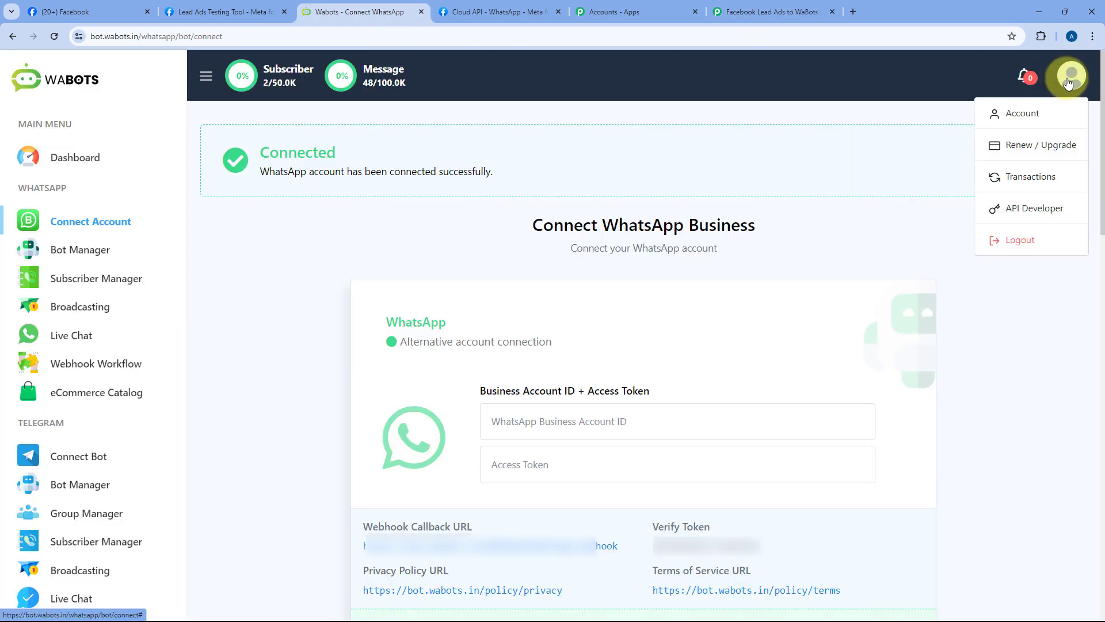
left_click(1020, 207)
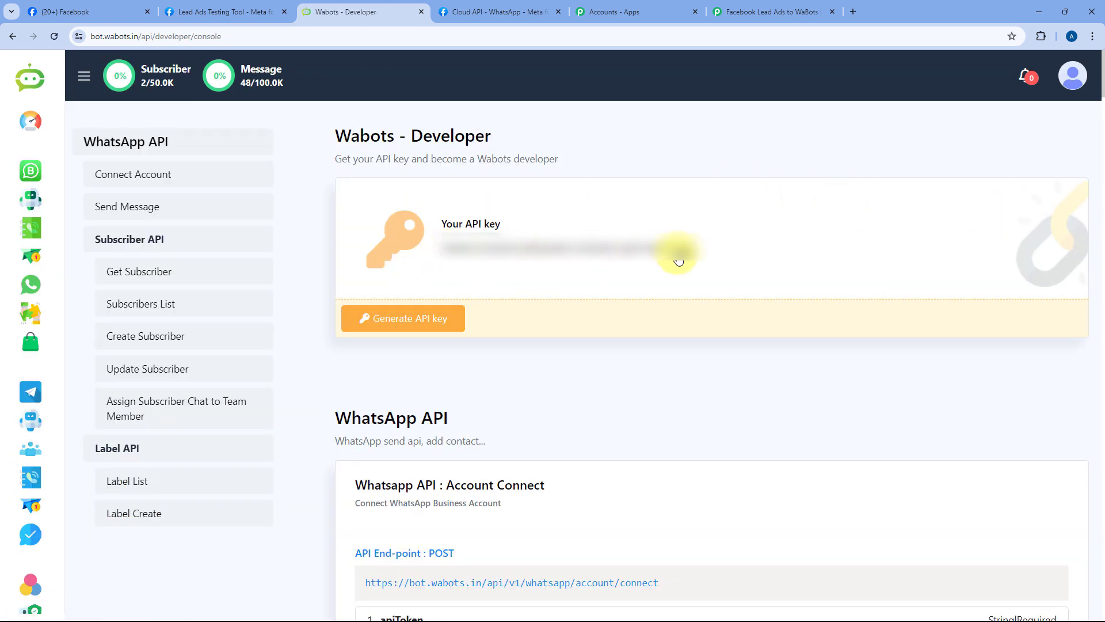
Step: Paste the API key into Pabbly's WaBots #4 connection and save it
left_click(769, 12)
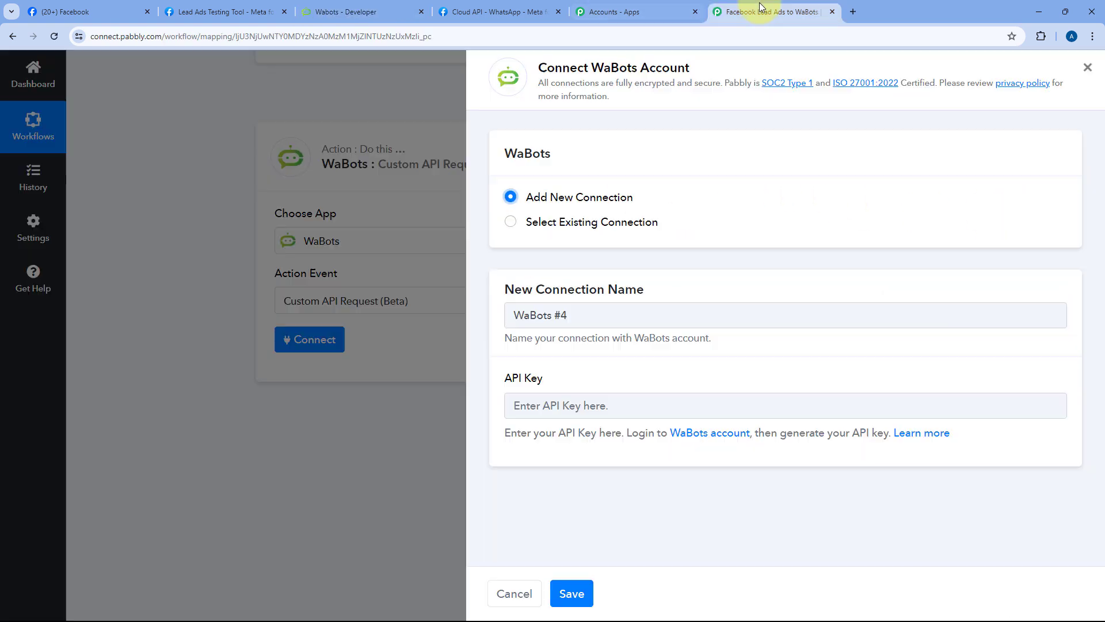
right_click(552, 410)
left_click(597, 261)
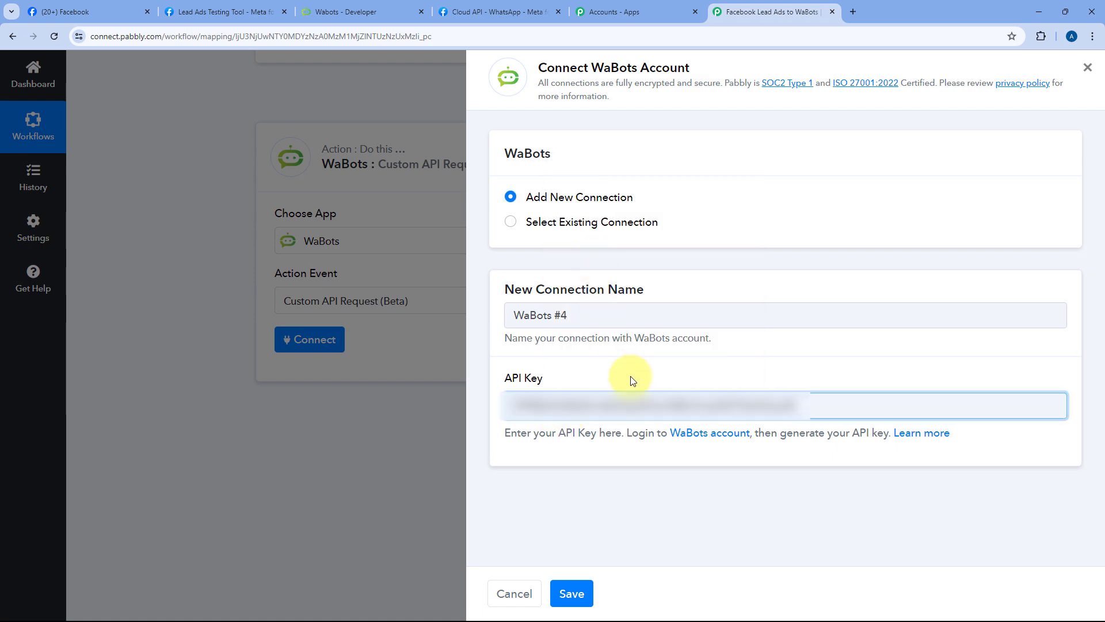
left_click(578, 592)
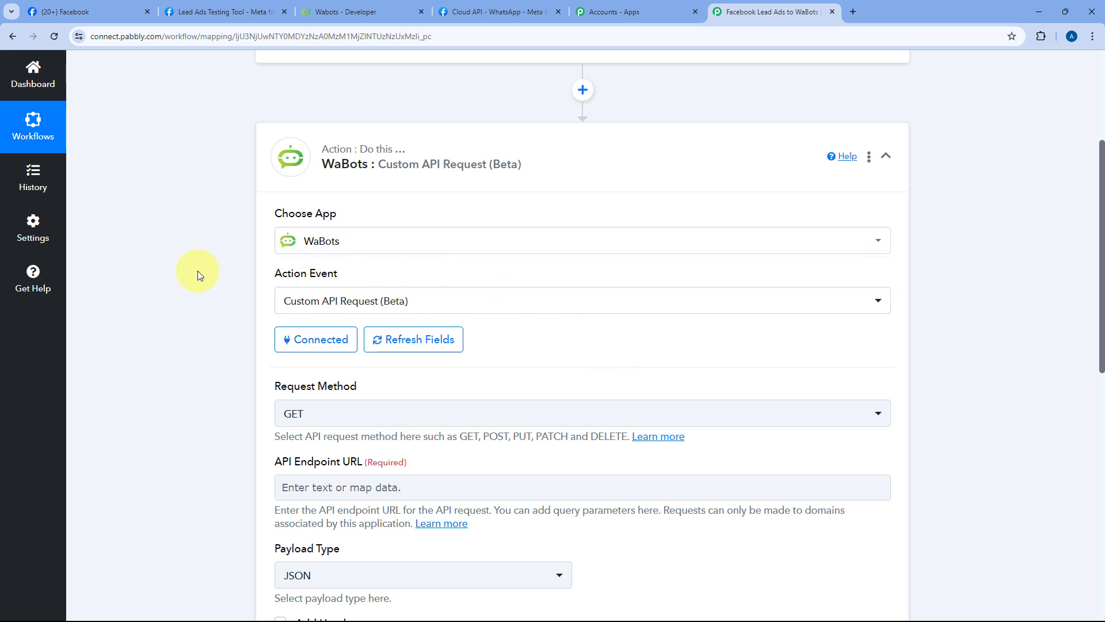
scroll(202, 268, "down", 3)
scroll(213, 288, "up", 2)
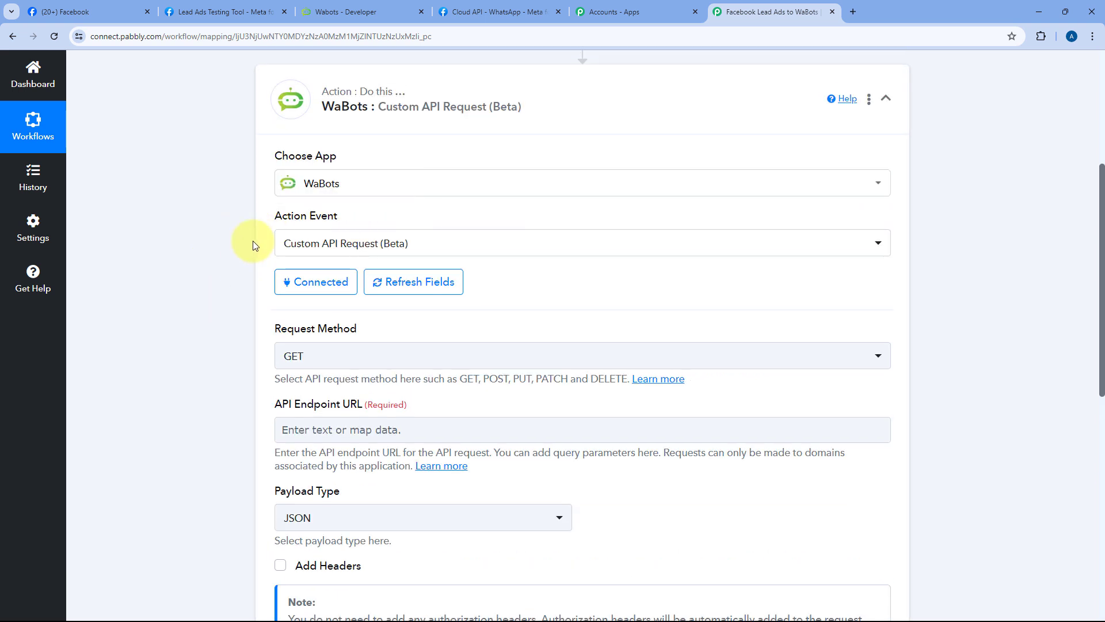
scroll(587, 278, "down", 2)
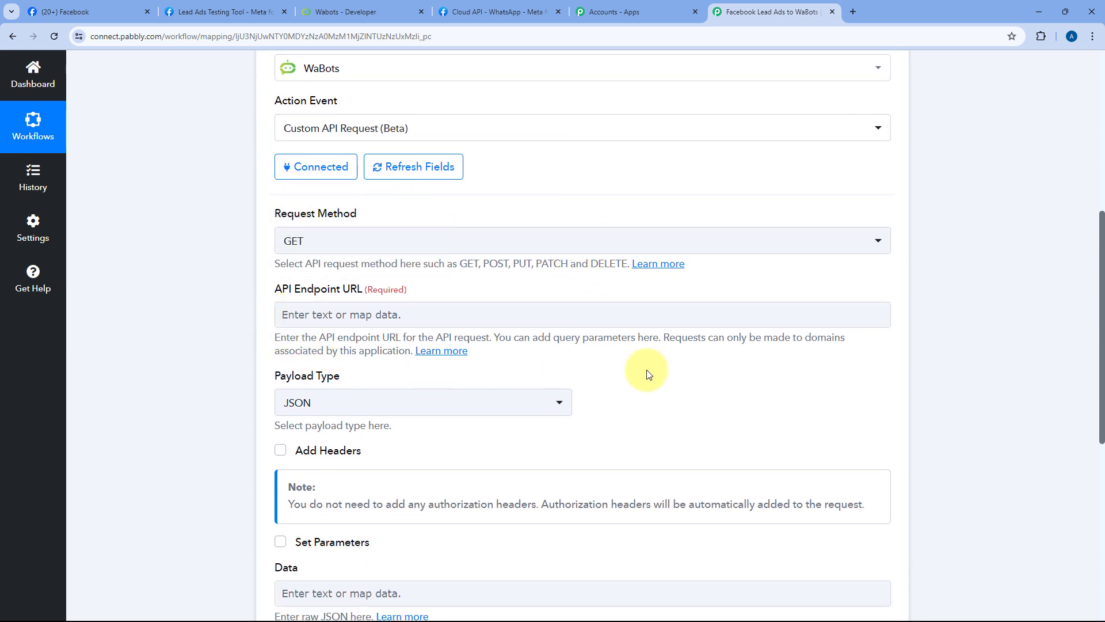
scroll(647, 374, "up", 1)
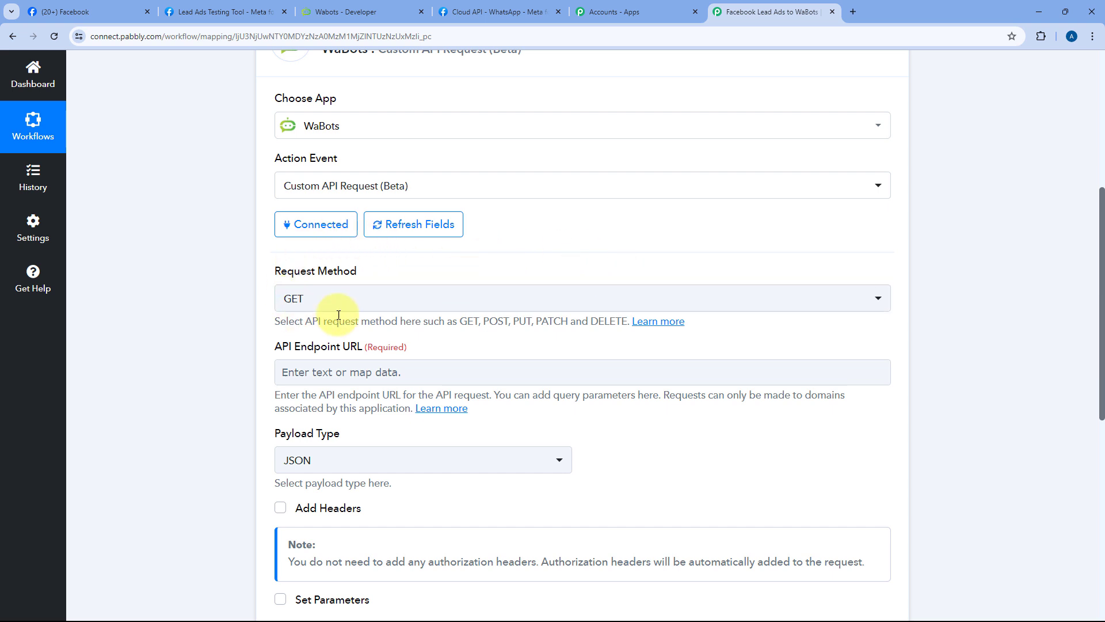
scroll(599, 276, "up", 2)
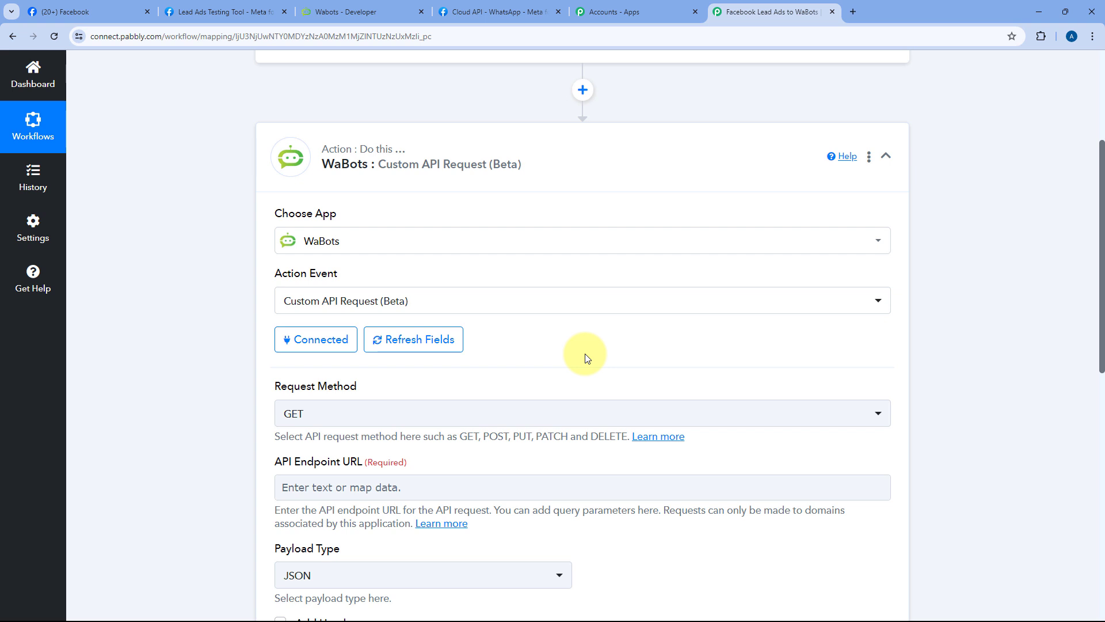
Step: Sync WaBots message templates so facebook_leads (ID 91815) shows as Approved
left_click(399, 9)
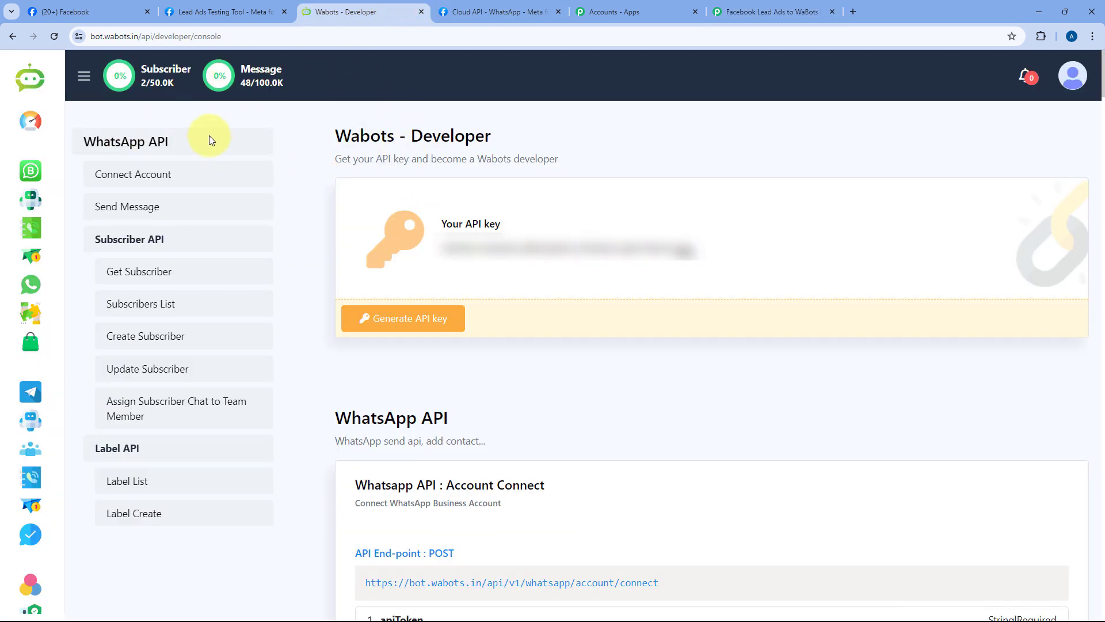
left_click(31, 201)
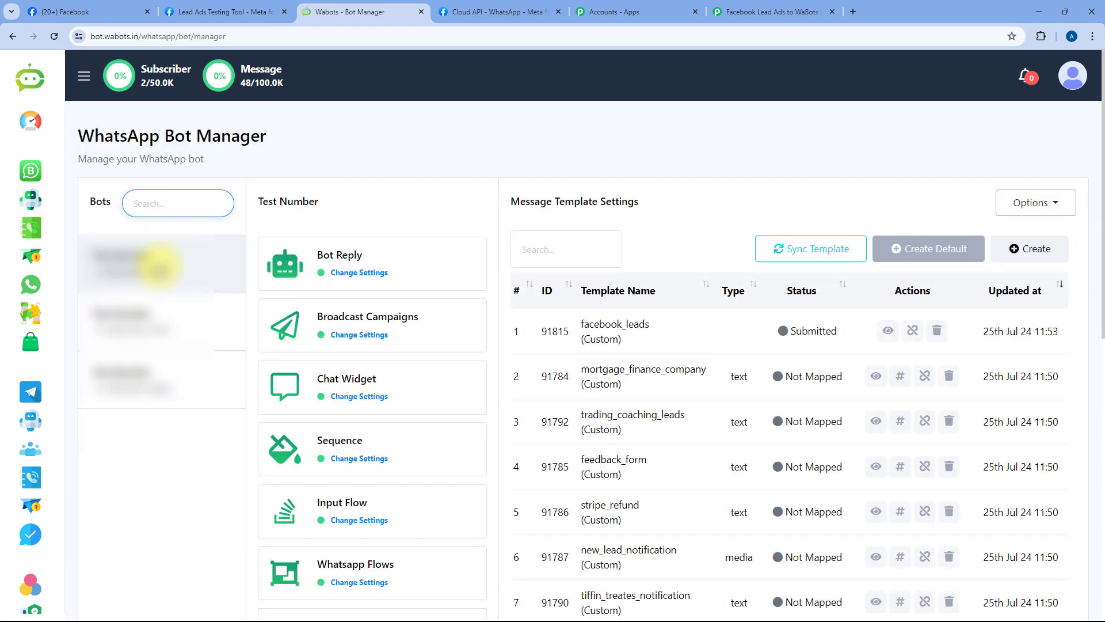
scroll(429, 296, "down", 4)
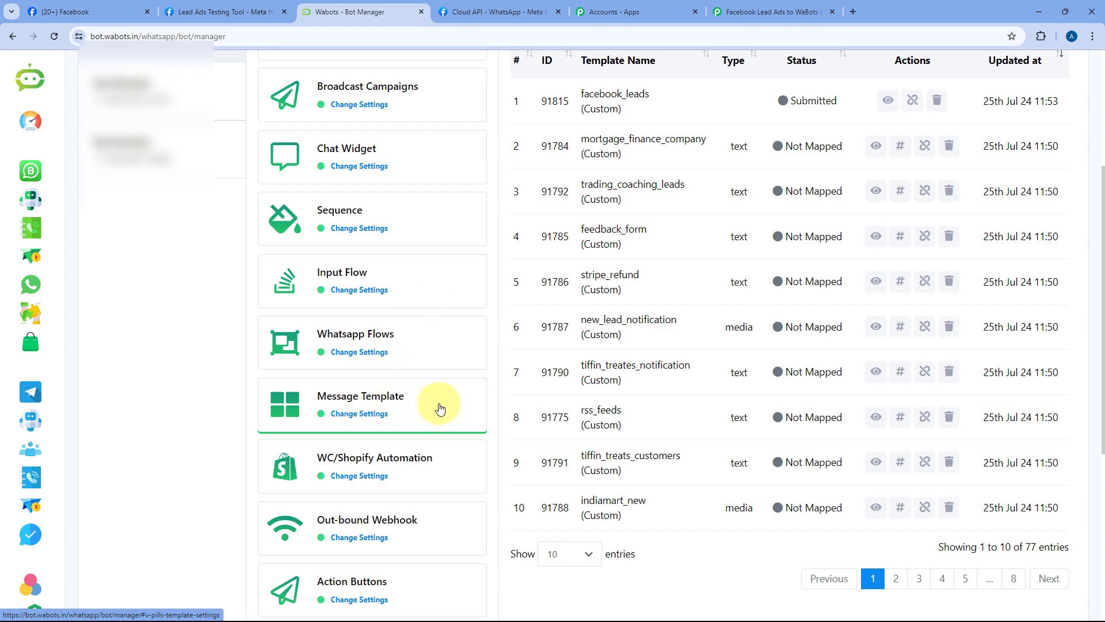
scroll(505, 357, "up", 3)
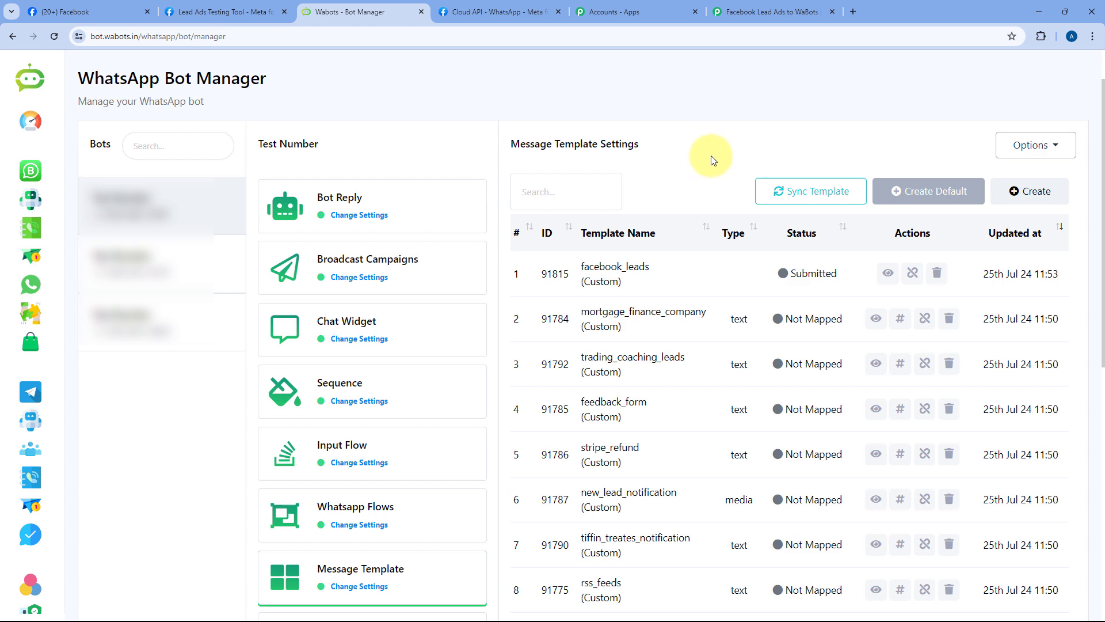
left_click(775, 192)
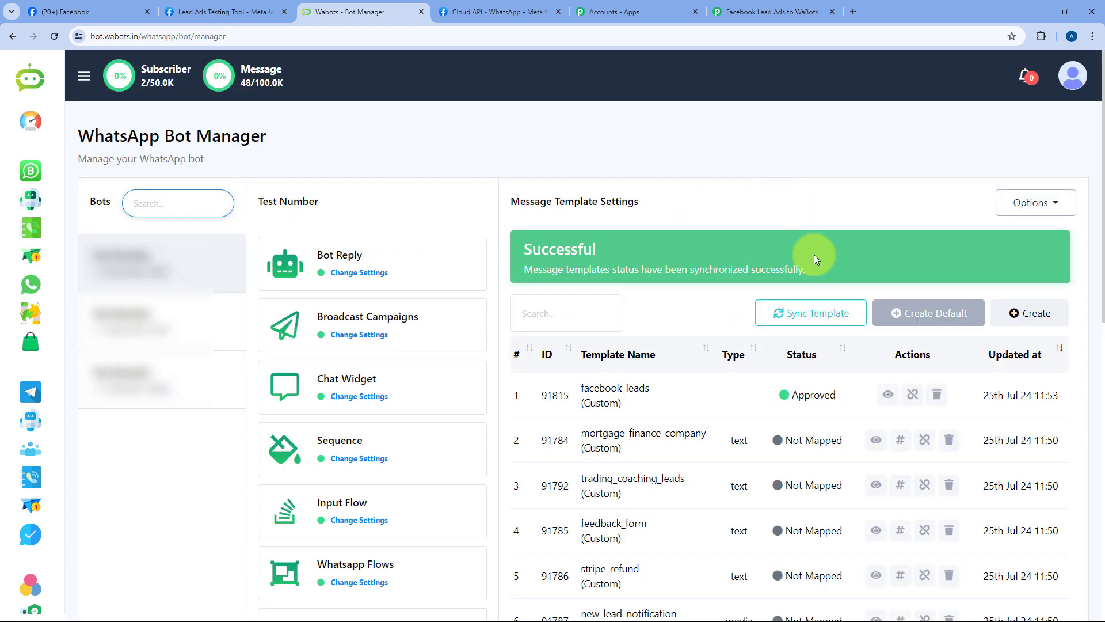
scroll(672, 302, "down", 1)
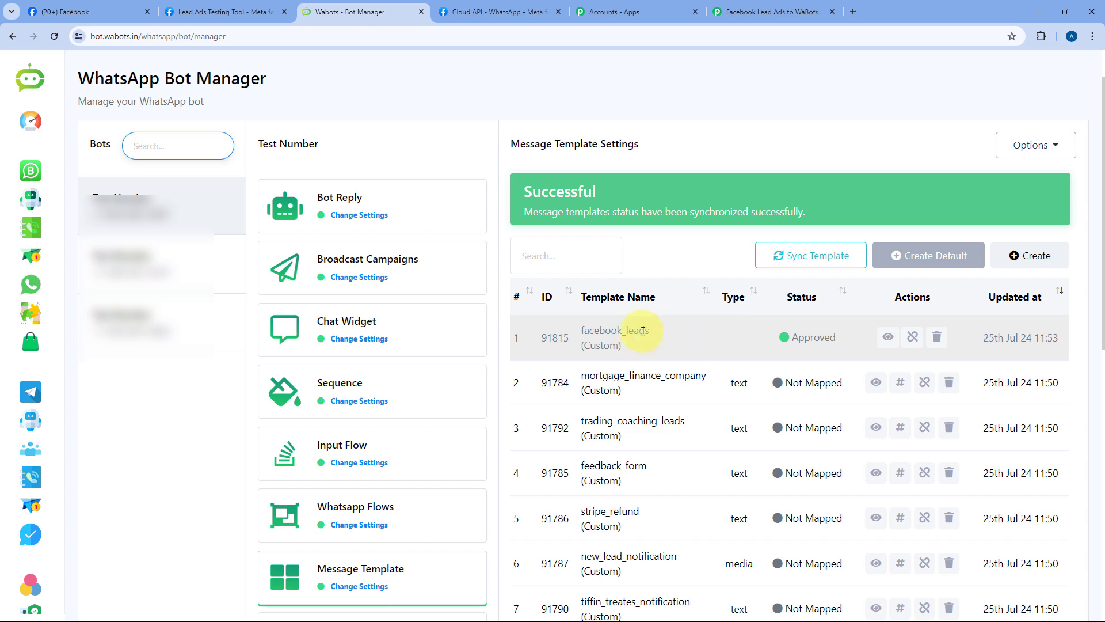
left_click(888, 337)
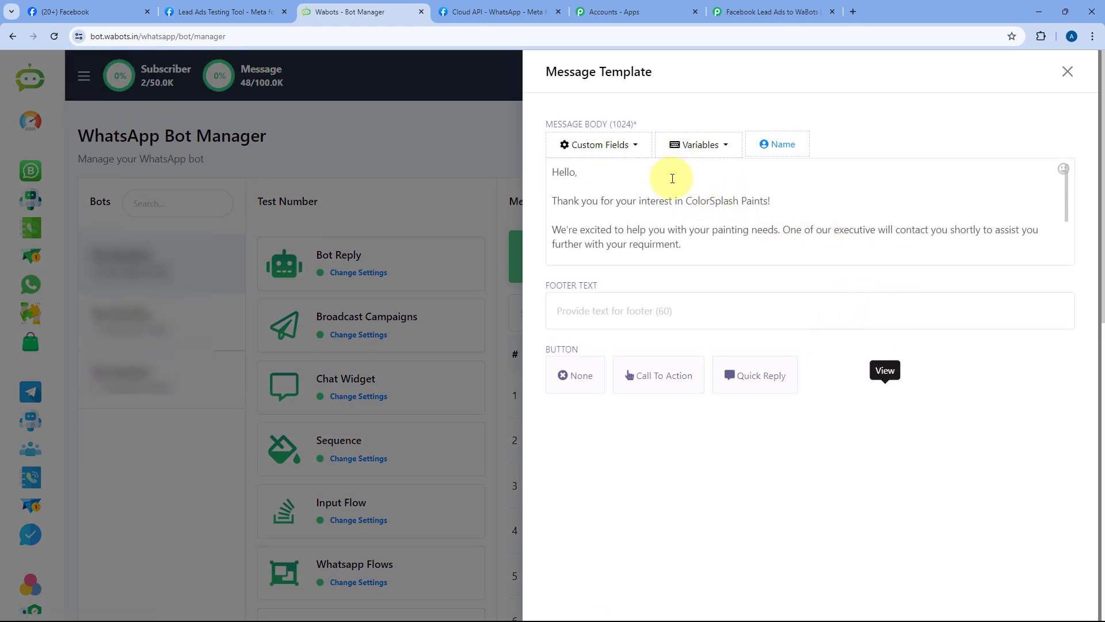
scroll(743, 202, "down", 1)
scroll(745, 203, "up", 1)
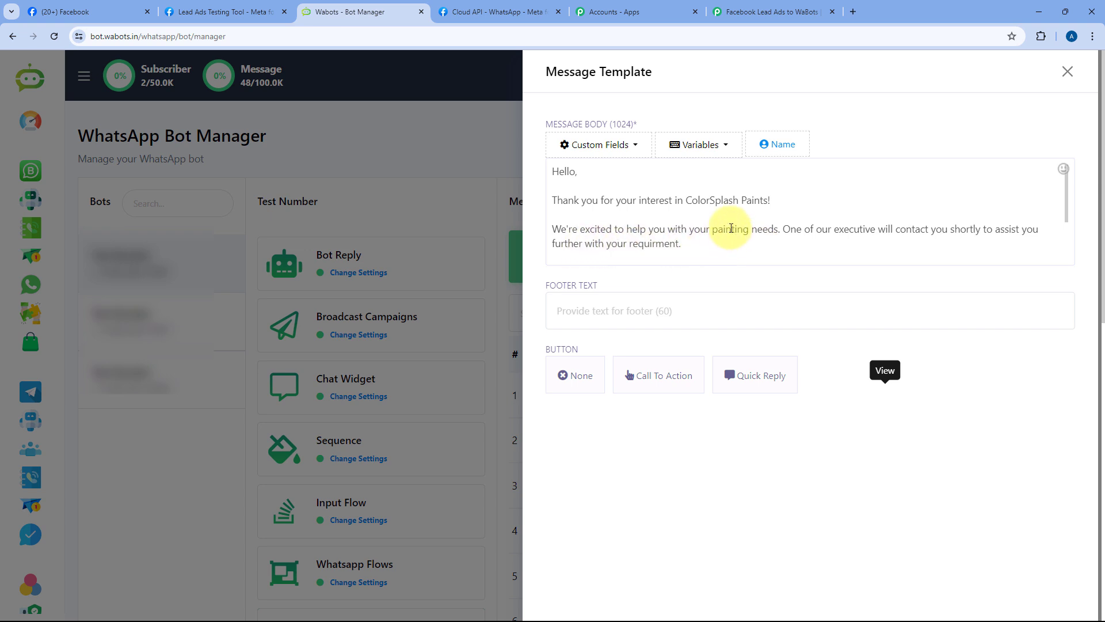
scroll(728, 234, "down", 2)
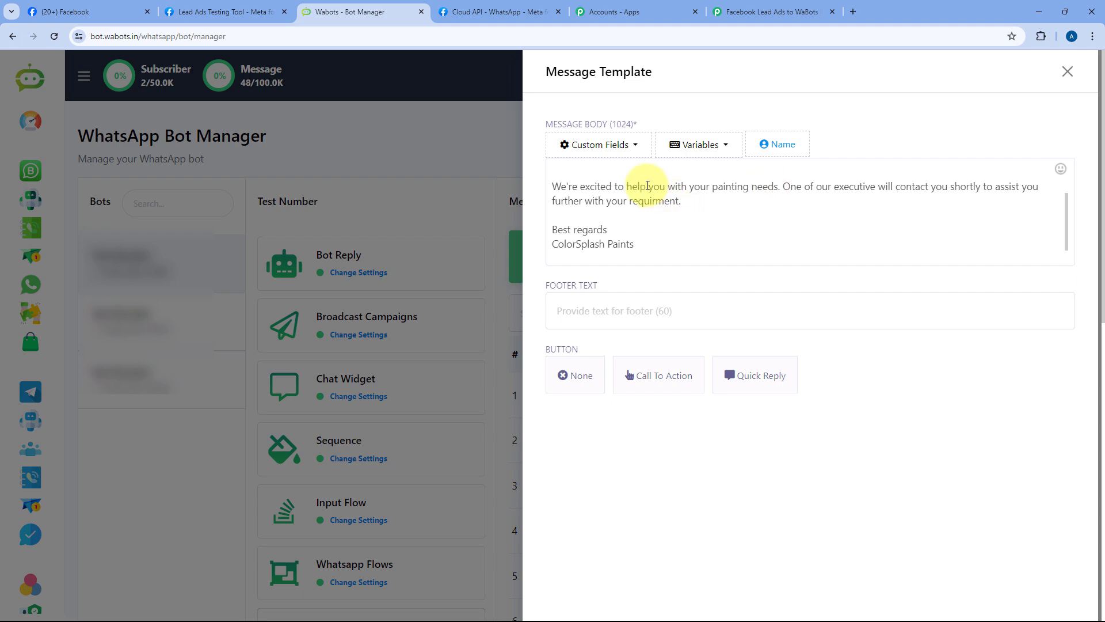
scroll(662, 207, "up", 2)
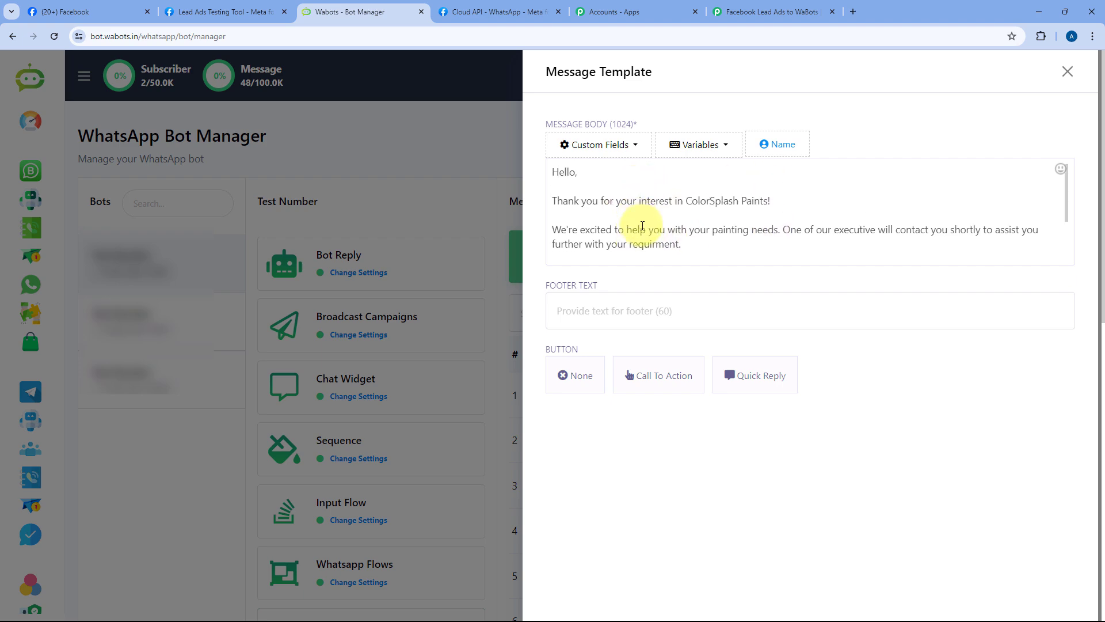
left_click(1068, 72)
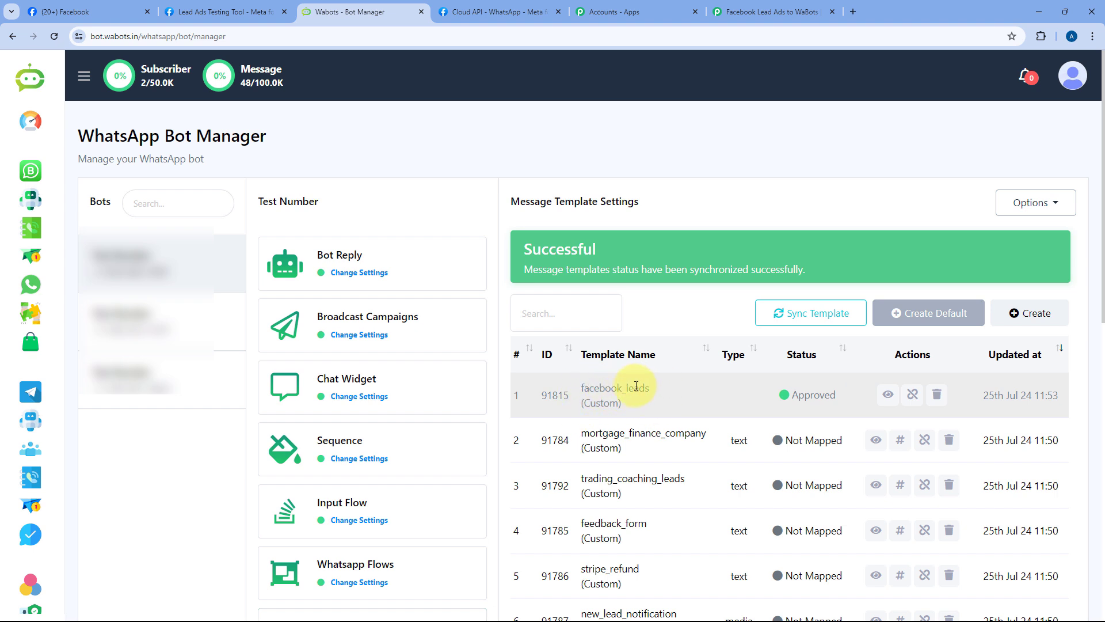
Step: In WaBots API Developer, generate the send-template endpoint for facebook_leads on the Test Number account
left_click(1069, 81)
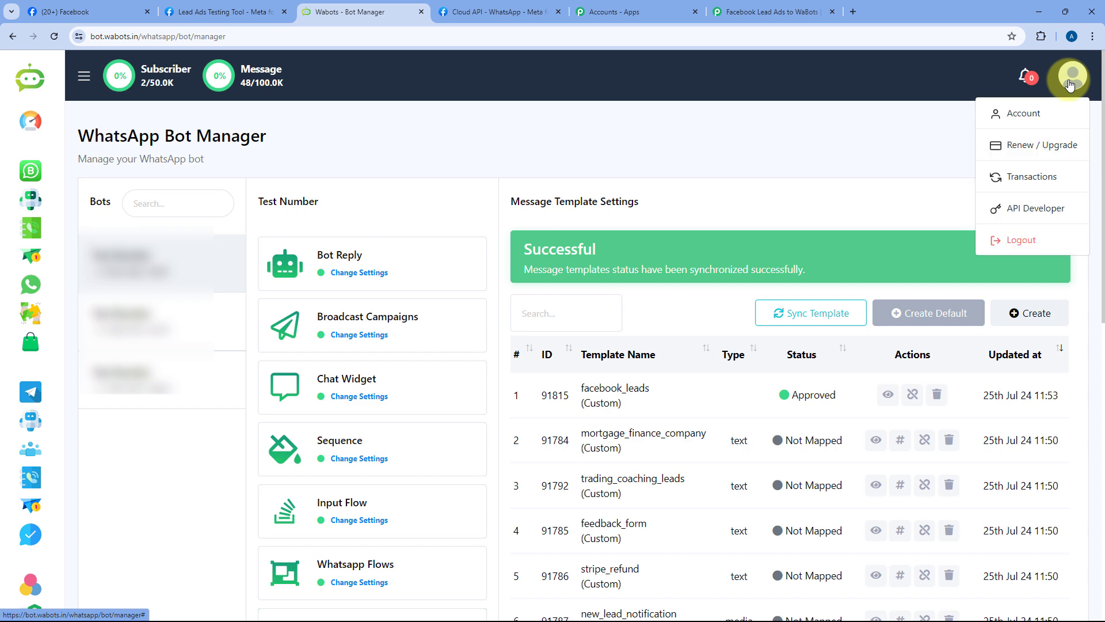
left_click(1019, 211)
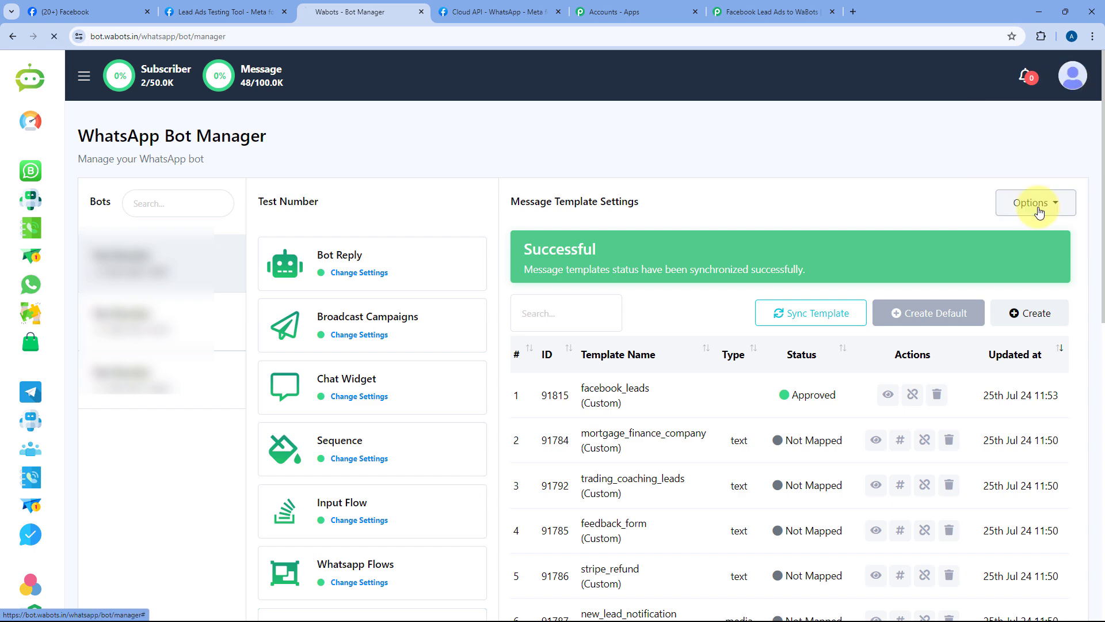
scroll(665, 214, "down", 15)
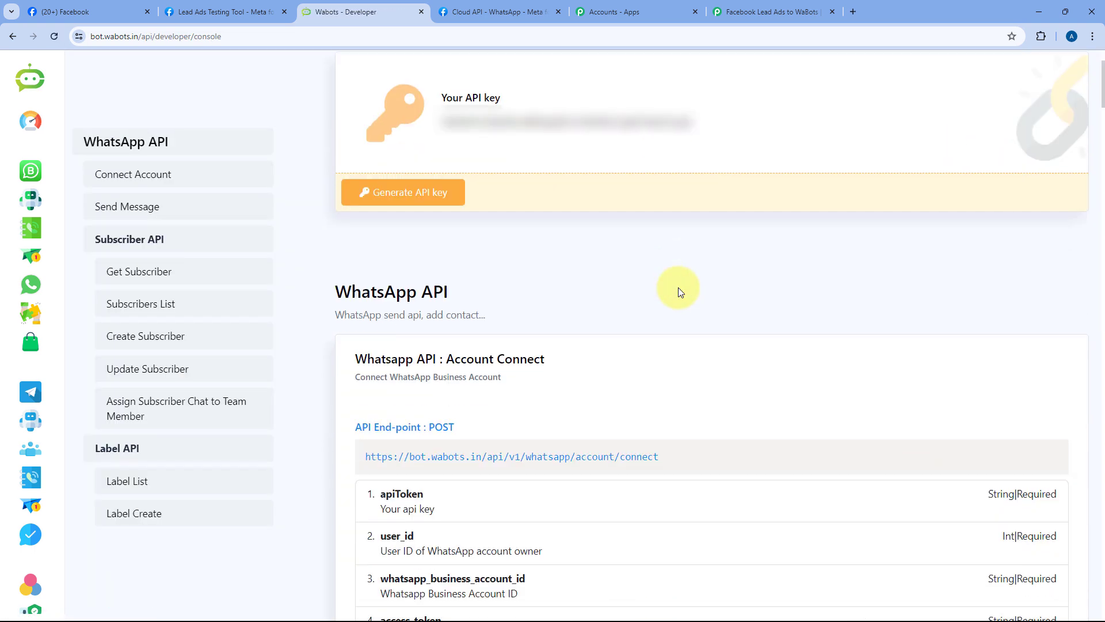
scroll(694, 257, "down", 13)
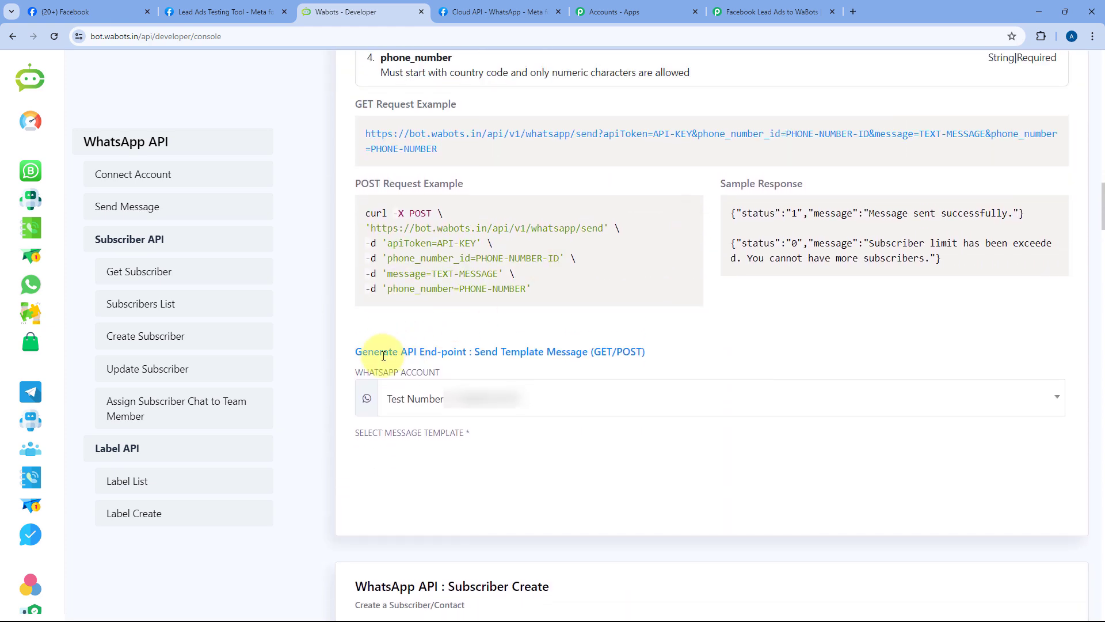
left_click(528, 406)
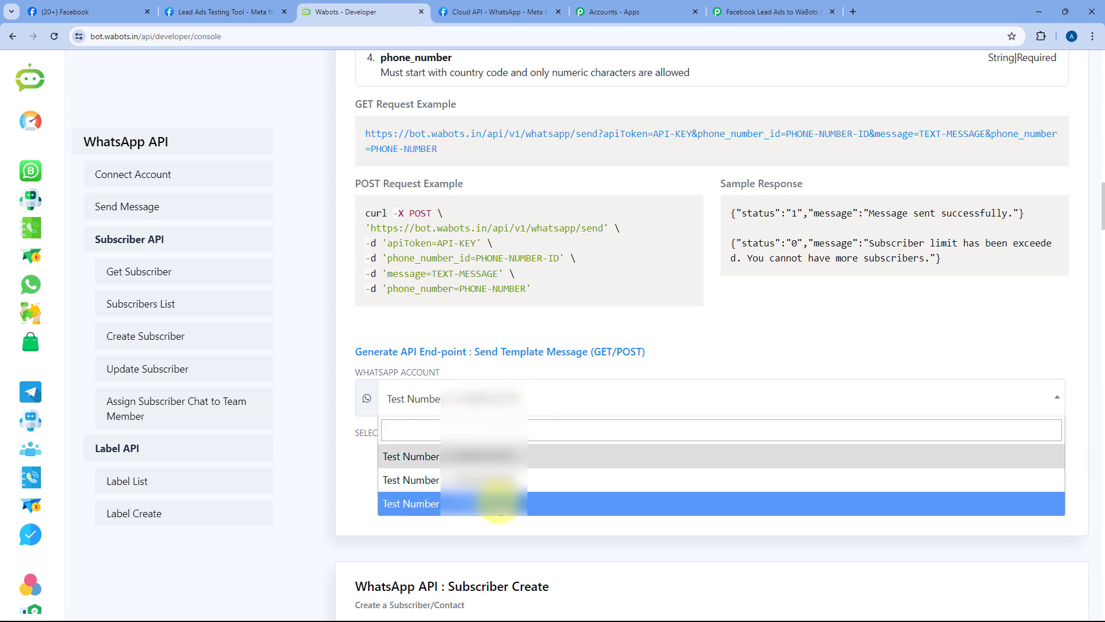
left_click(498, 503)
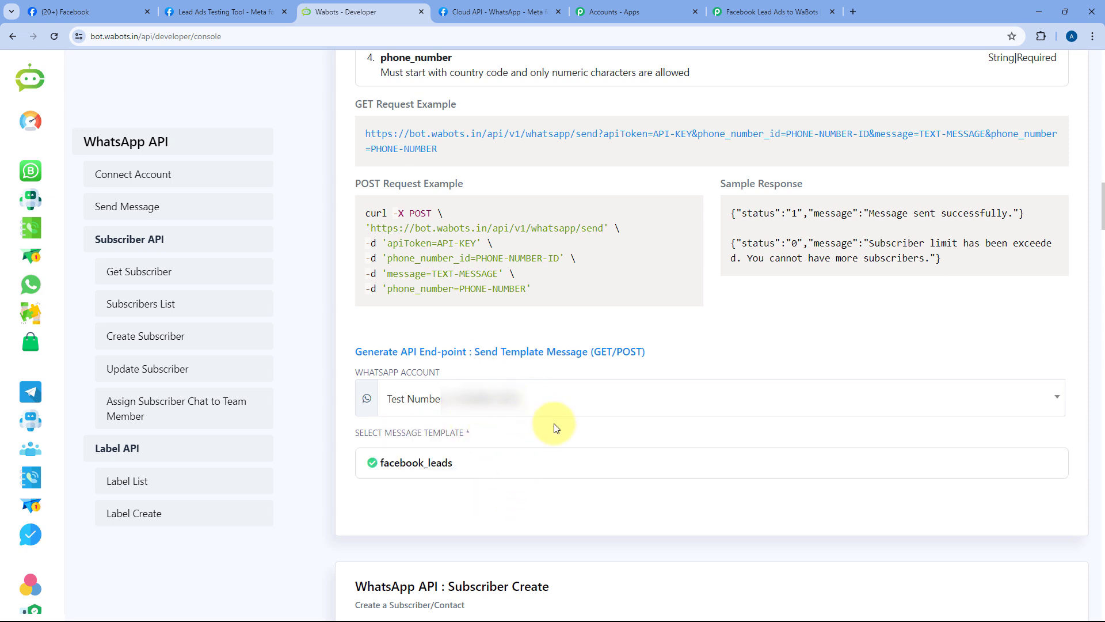
scroll(491, 403, "down", 1)
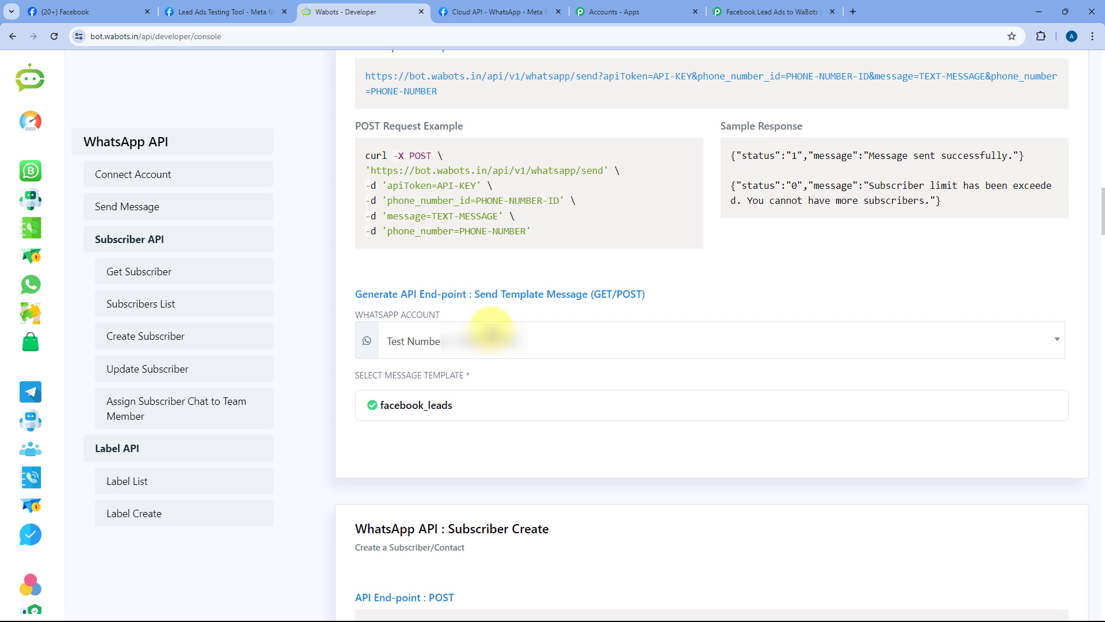
left_click(438, 406)
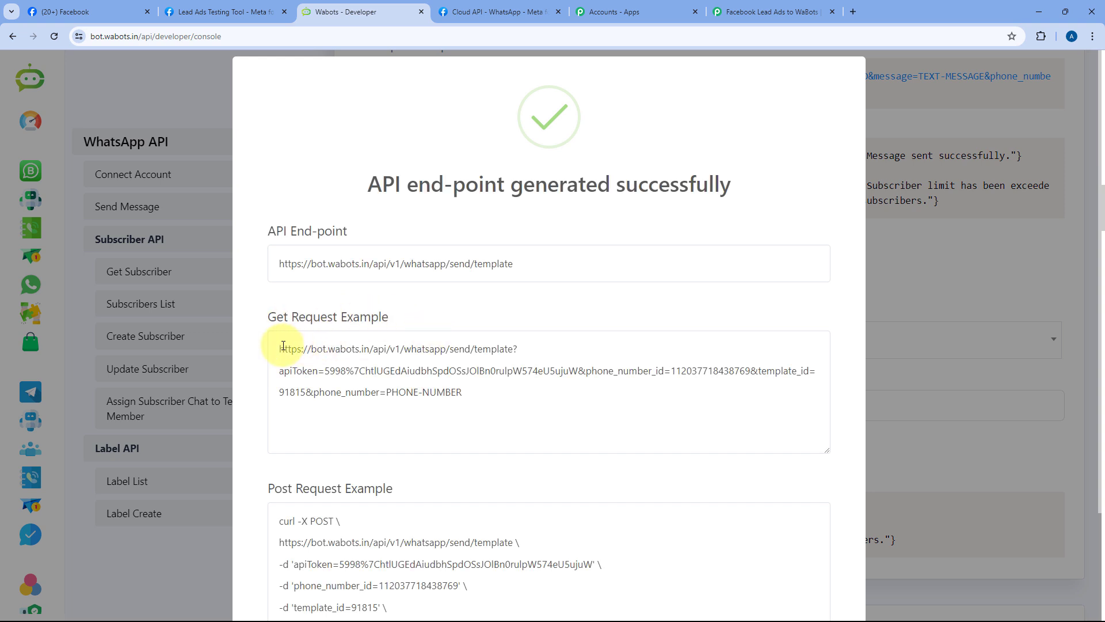
Step: Copy the generated GET request URL and return to the Pabbly workflow
left_click_drag(281, 347, 490, 392)
key("ctrl+c")
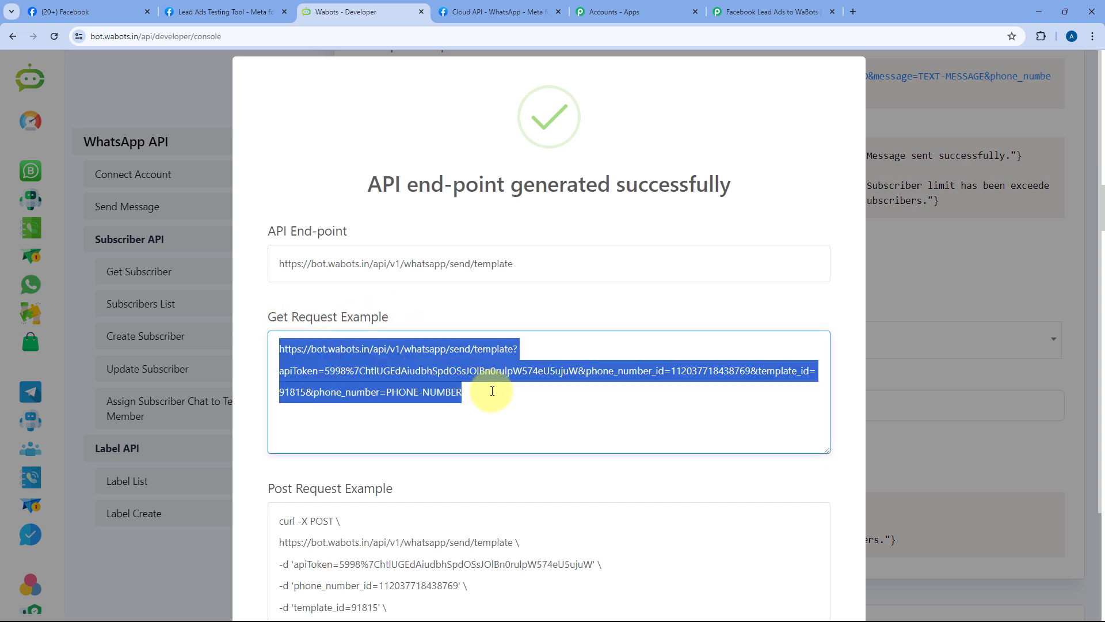
right_click(398, 364)
left_click(434, 120)
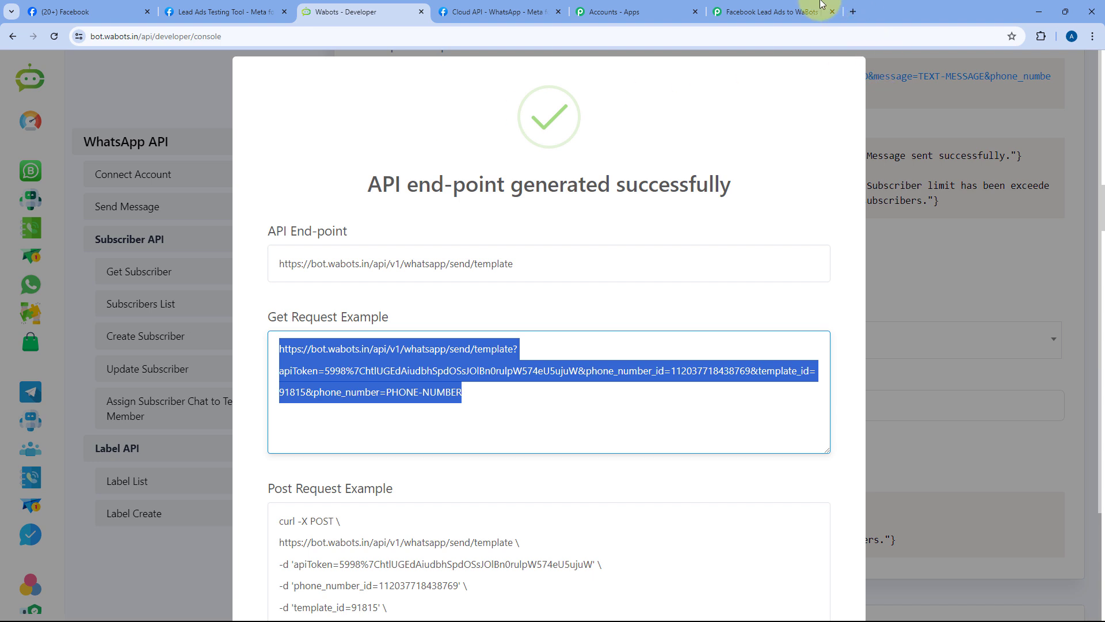
left_click(781, 7)
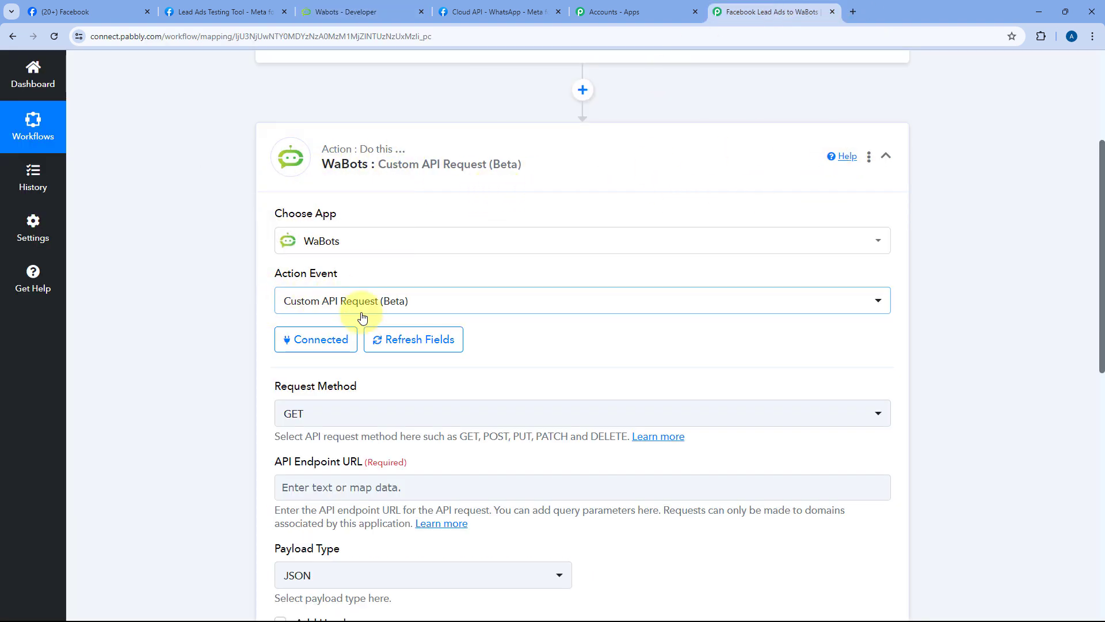
Step: Import the copied WaBots GET URL into the Custom API Request step via cURL import
left_click(869, 156)
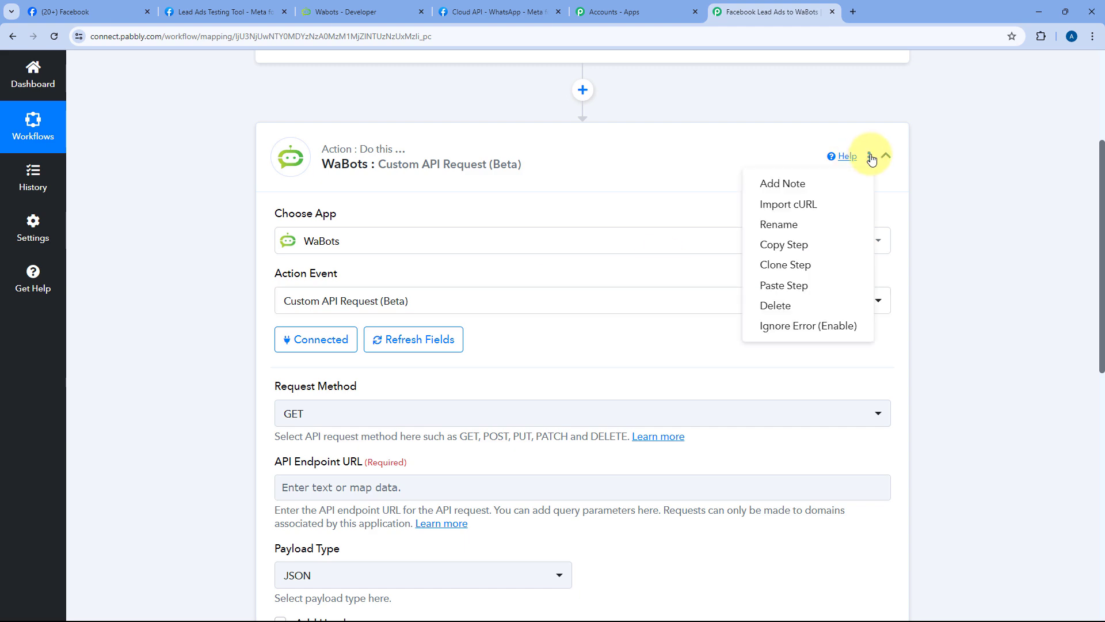
left_click(786, 207)
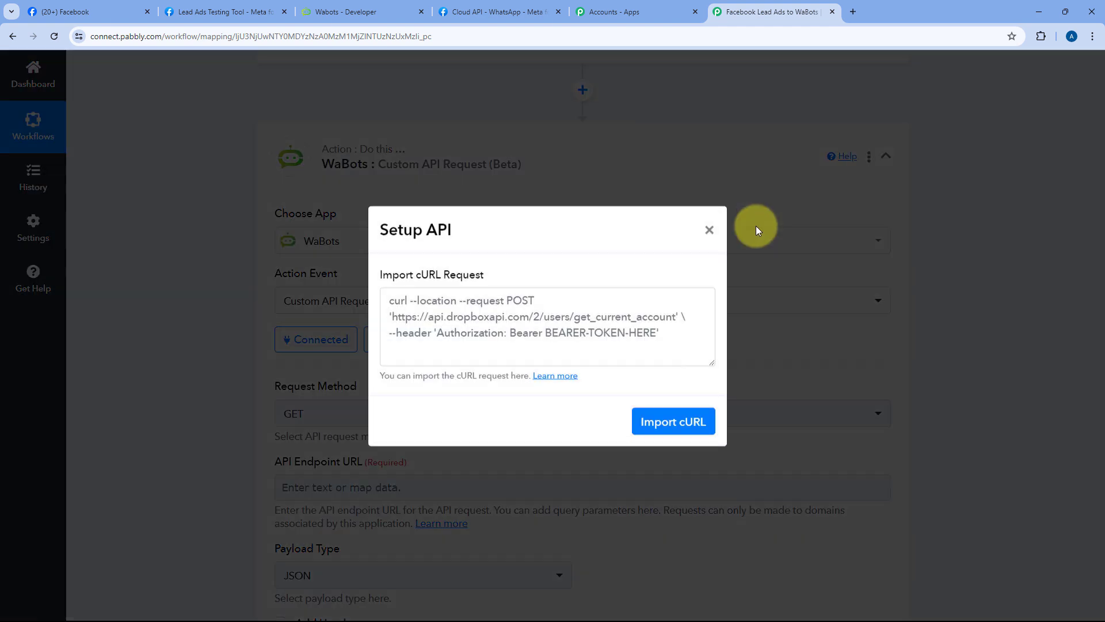
left_click(415, 312)
right_click(414, 312)
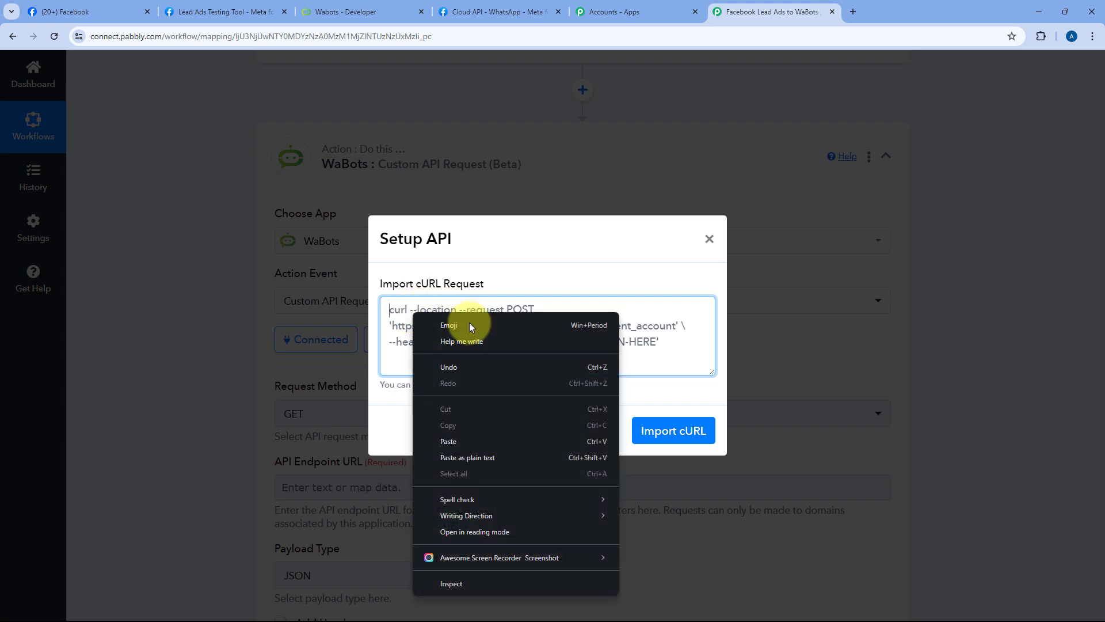
left_click(452, 436)
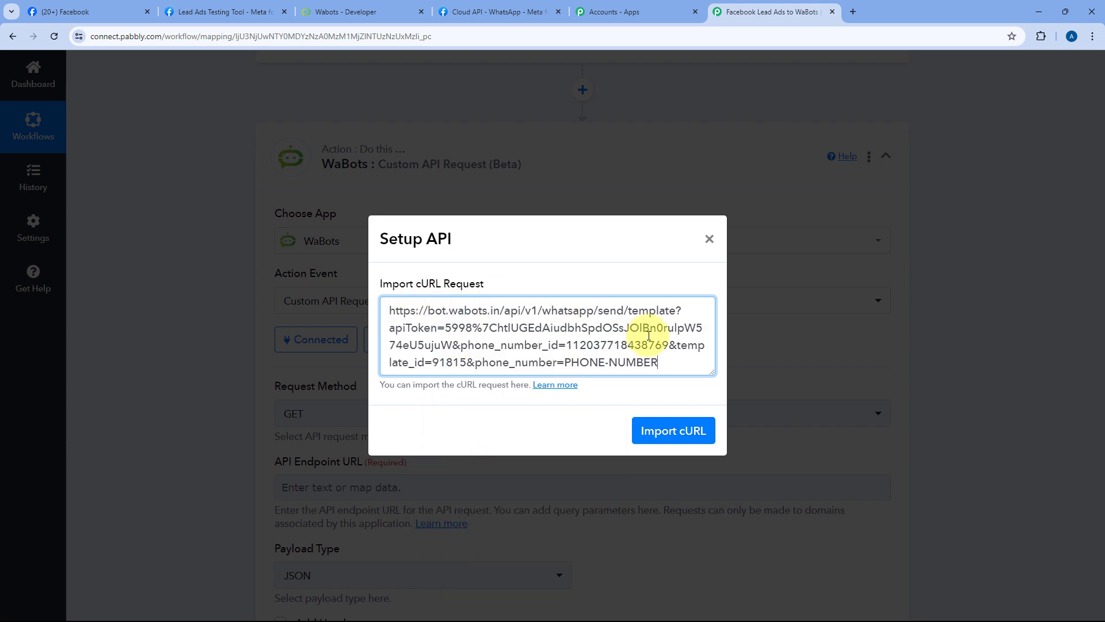
left_click(665, 439)
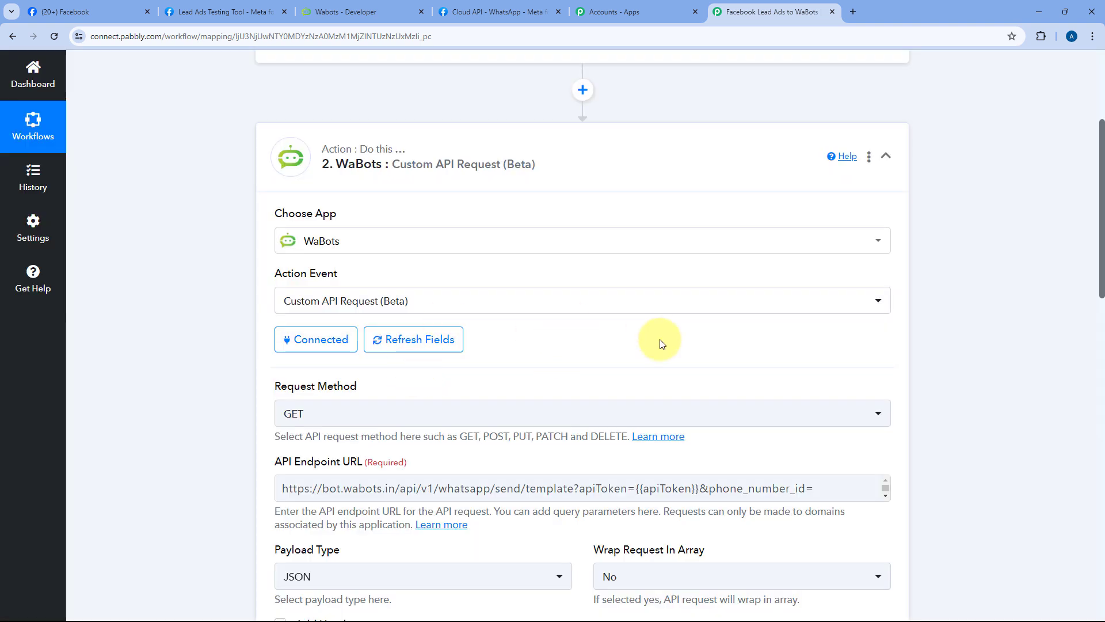
scroll(660, 339, "down", 3)
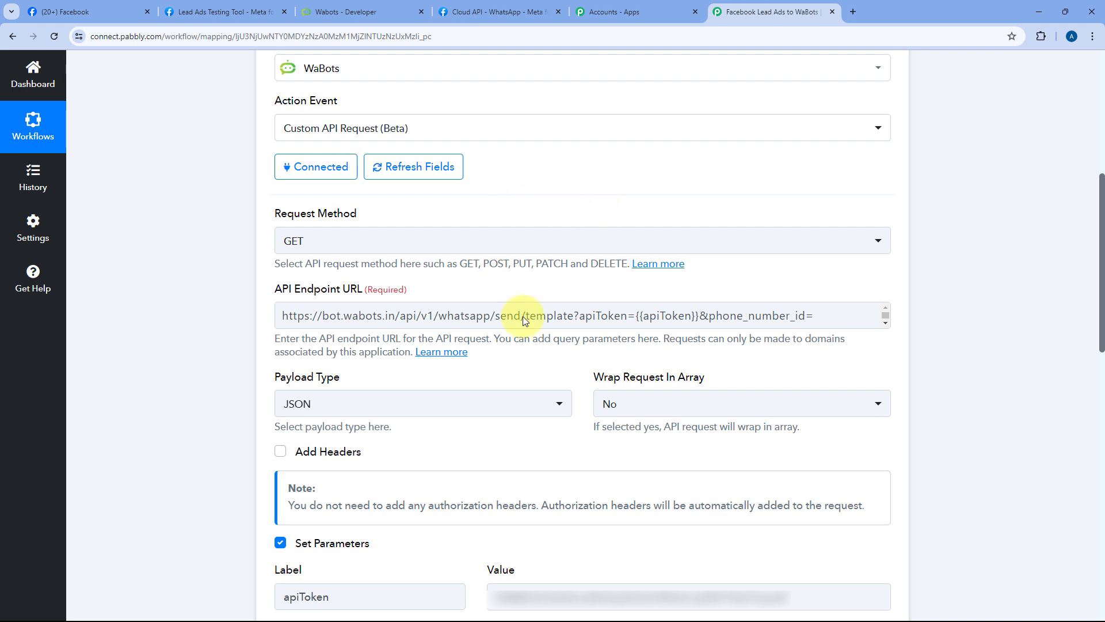
left_click(579, 320)
left_click(525, 288)
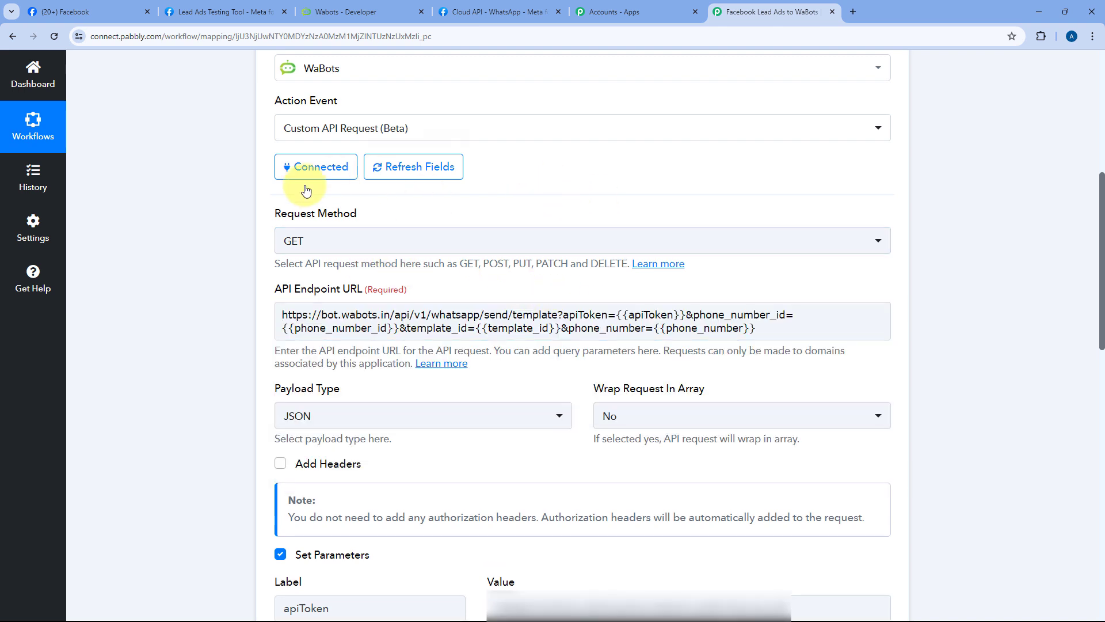
Step: Review the imported parameters: apiToken, phone_number_id and template_id 91815
scroll(282, 213, "down", 1)
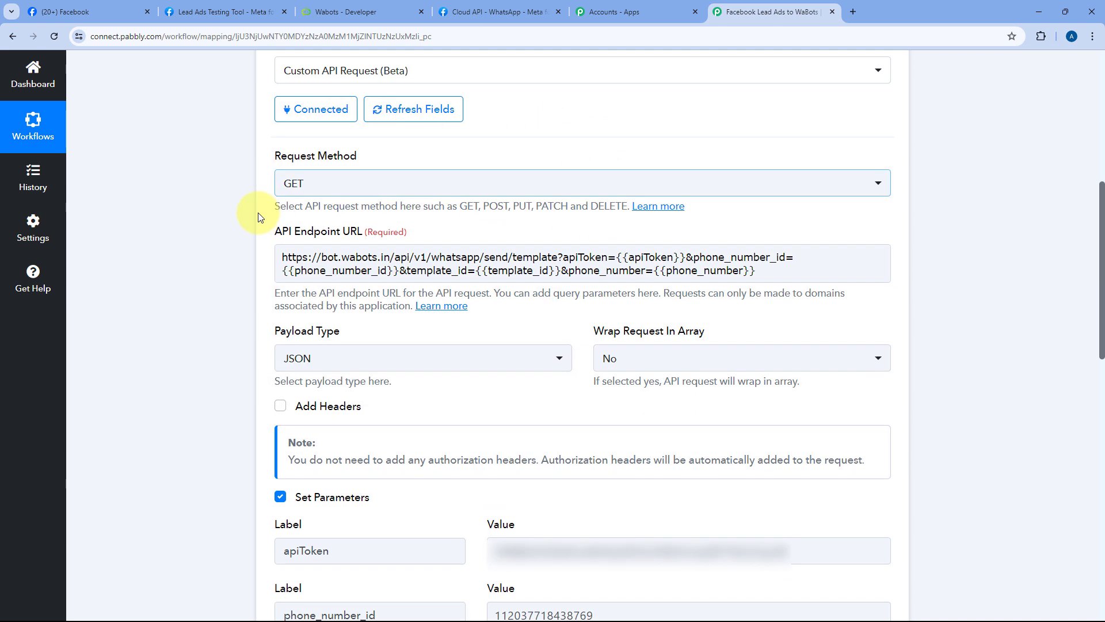
scroll(536, 239, "down", 2)
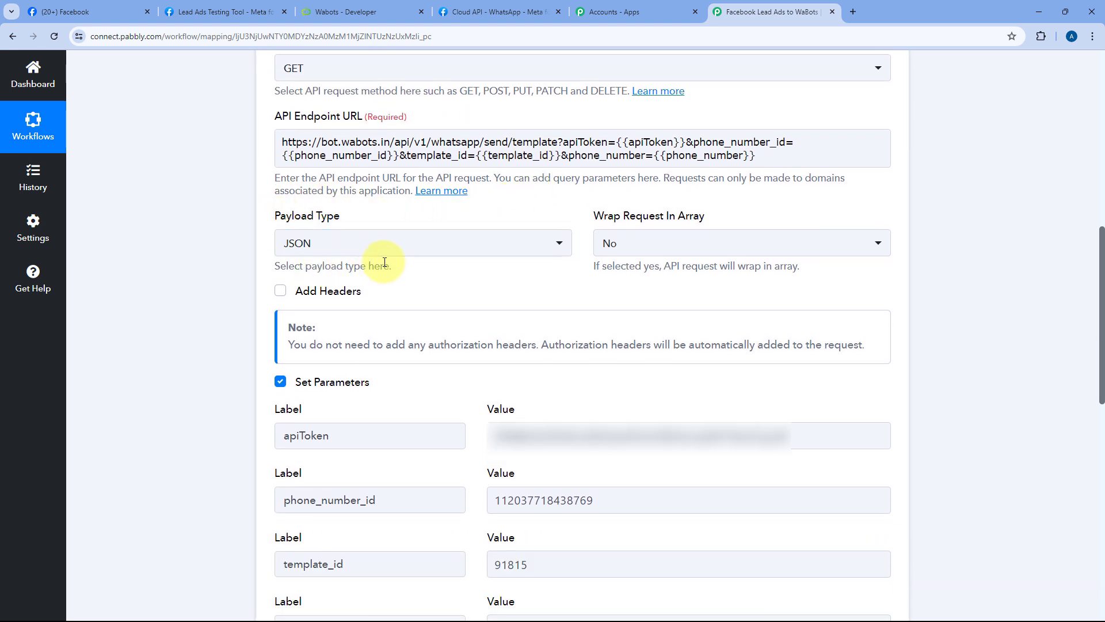
scroll(468, 278, "down", 2)
scroll(374, 246, "down", 1)
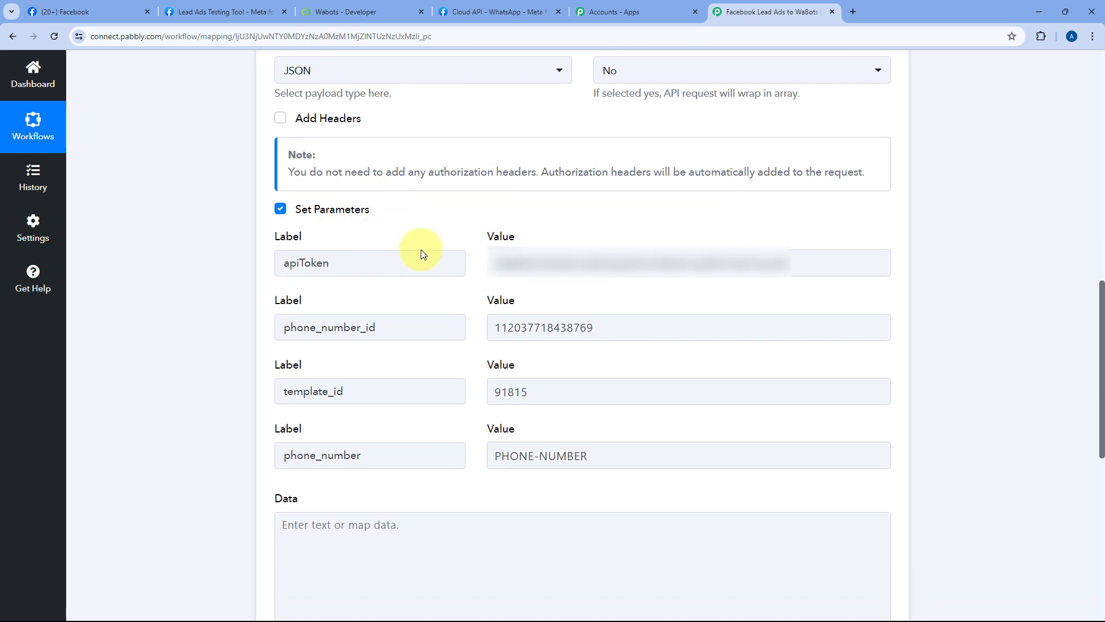
left_click(546, 256)
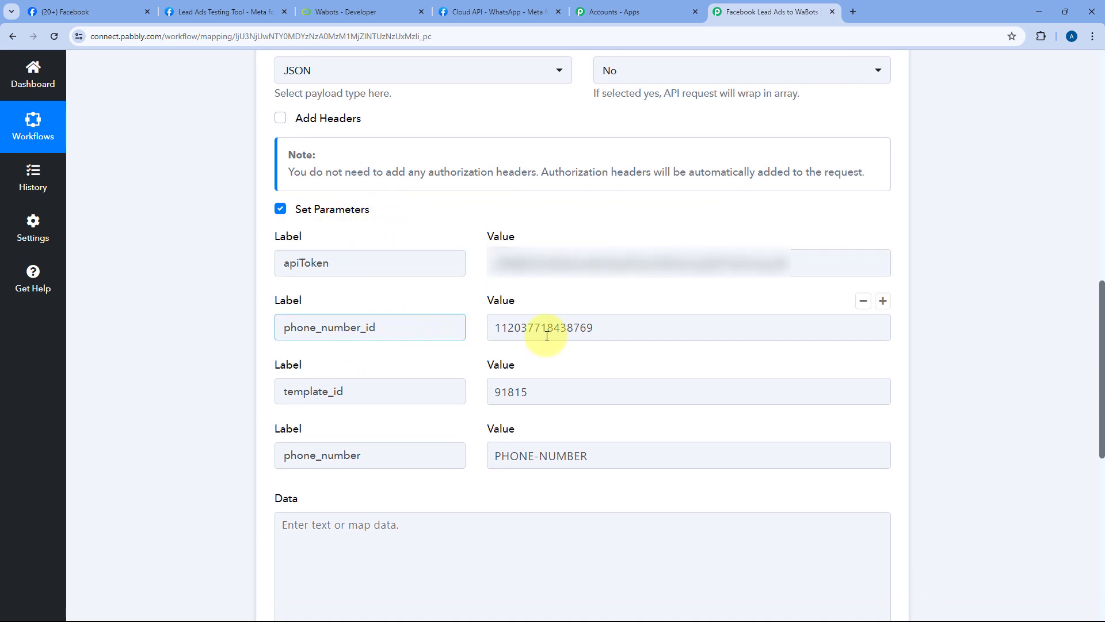
left_click(378, 397)
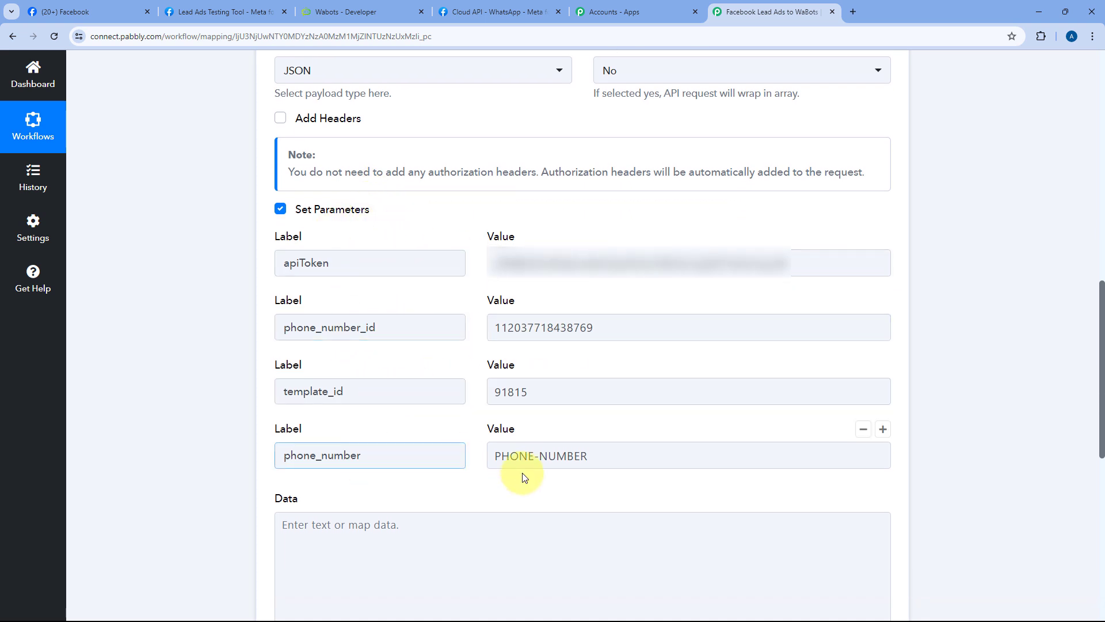
left_click(610, 274)
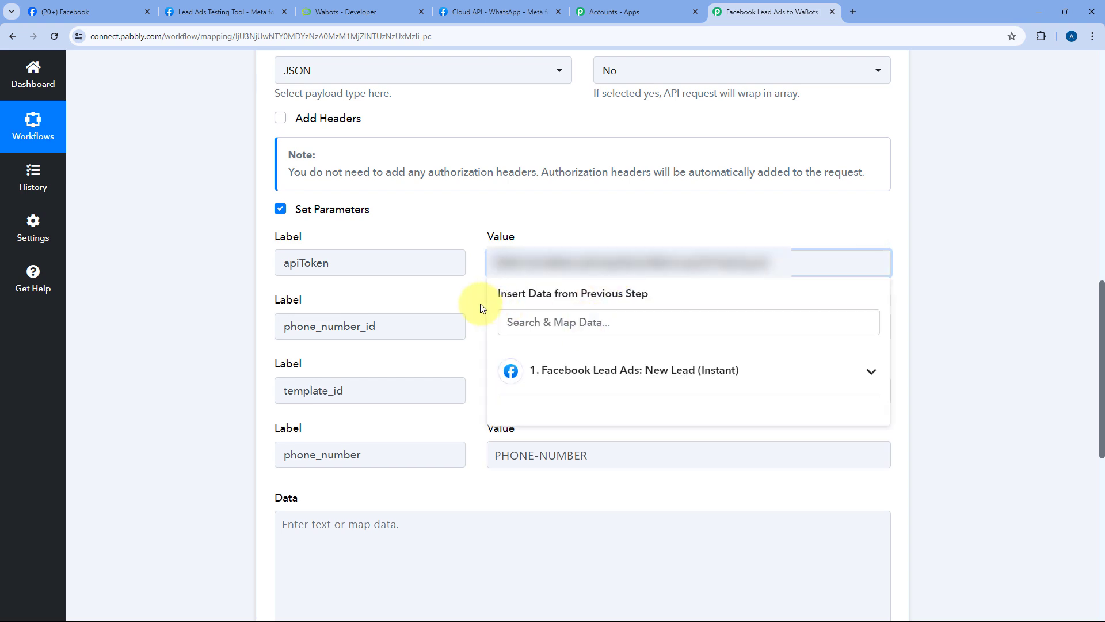
left_click(563, 323)
left_click(562, 387)
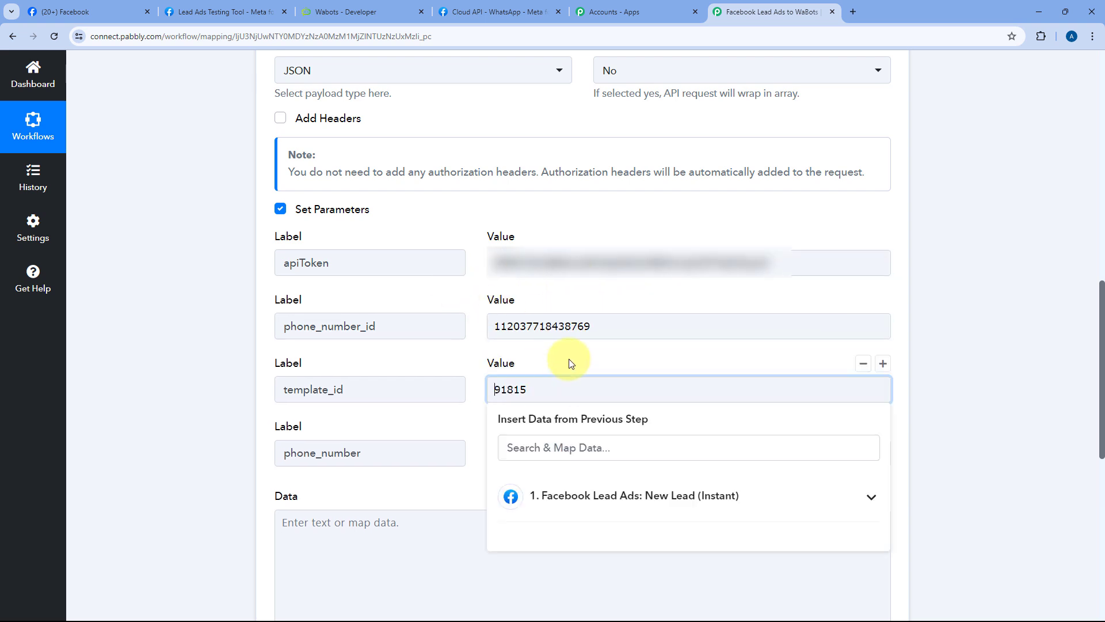
Step: Delete the PHONE-NUMBER placeholder from the phone_number value
left_click(583, 449)
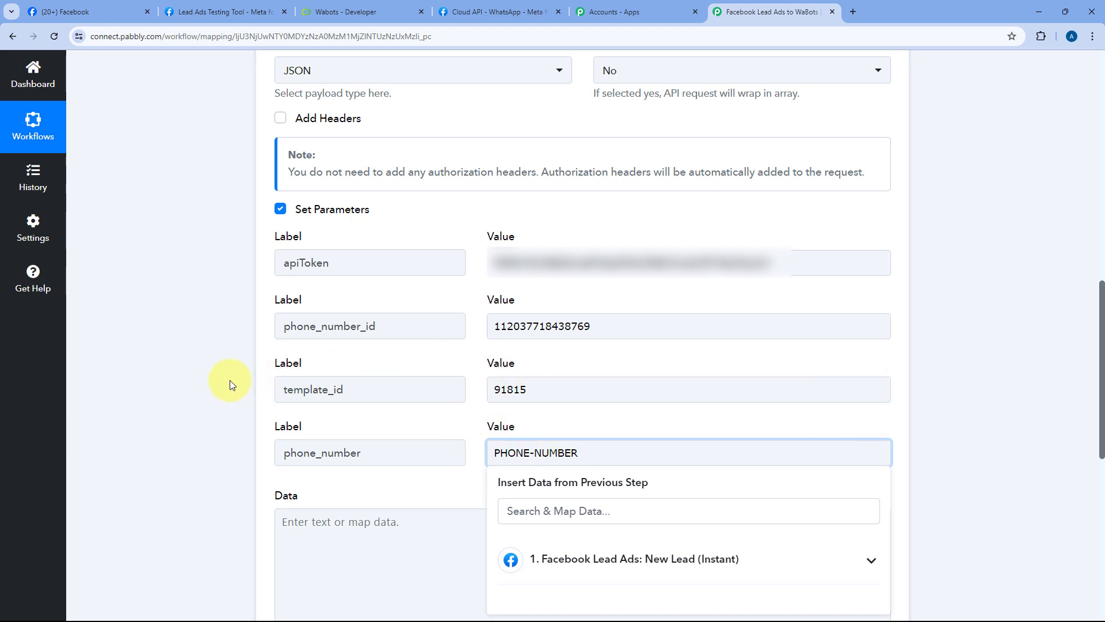
scroll(230, 380, "down", 5)
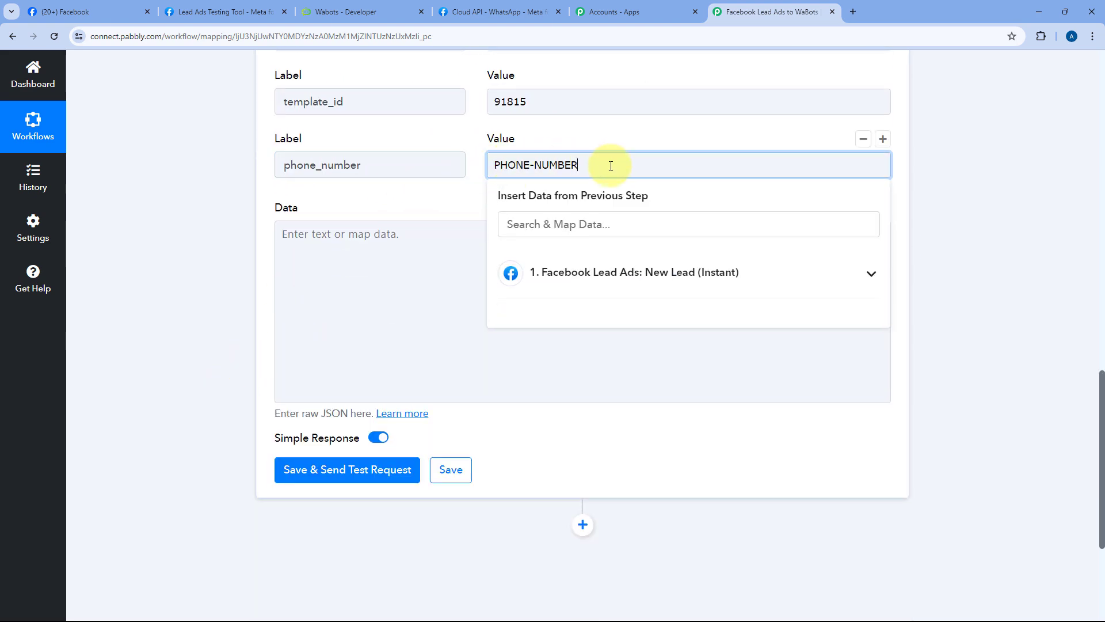
left_click_drag(610, 166, 493, 166)
key("BackSpace")
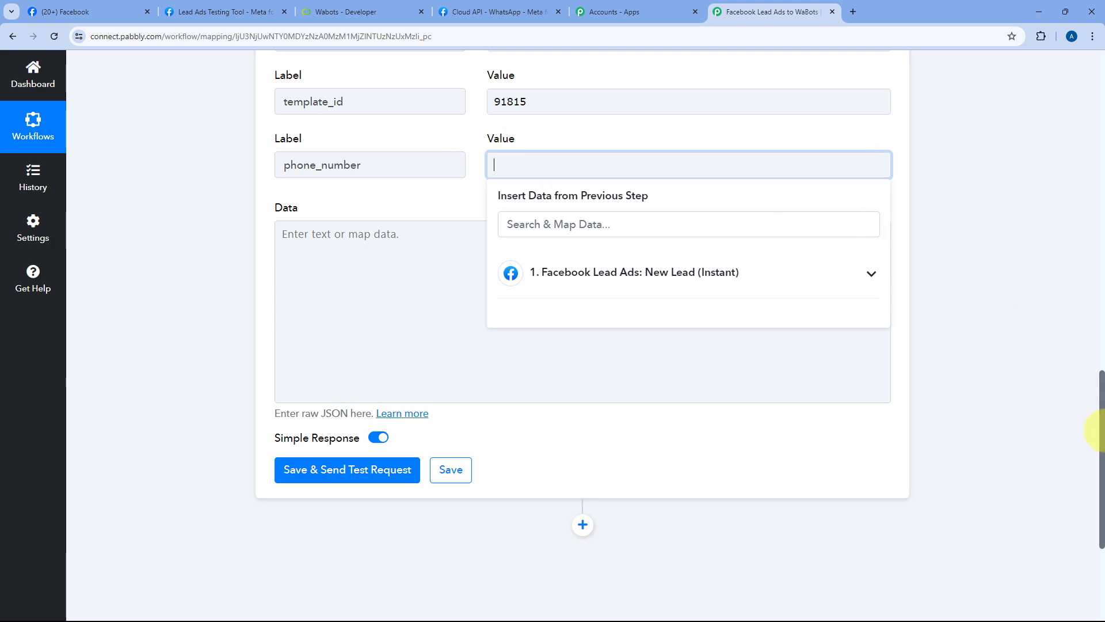
Step: Check the sample lead's Res4 Phone Number in the Facebook trigger's Response Received
left_click_drag(1099, 429, 1075, 75)
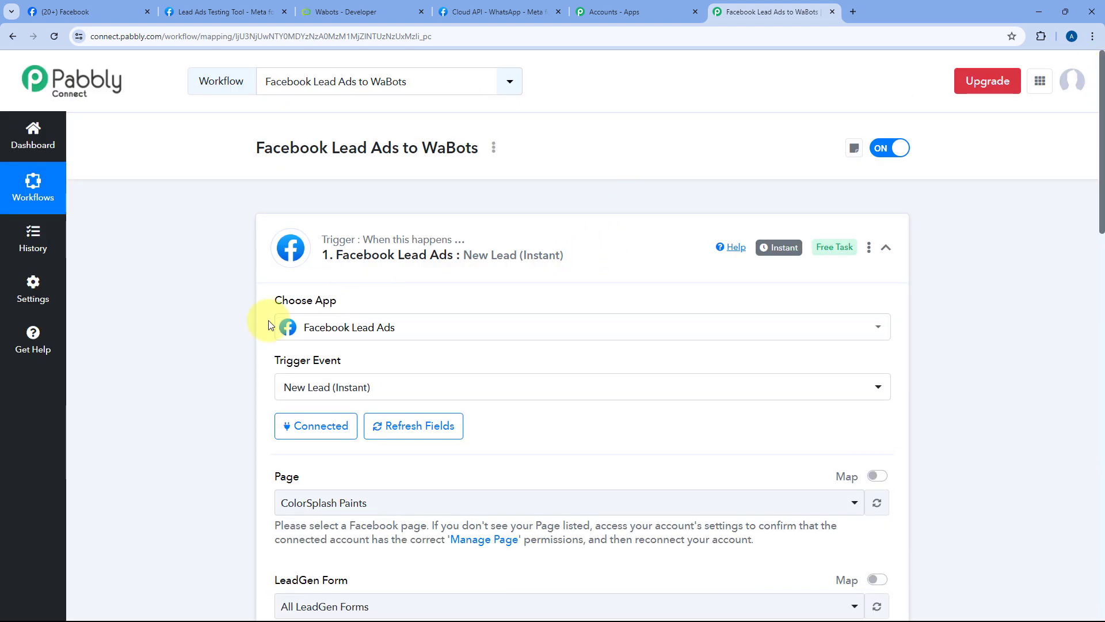
scroll(268, 326, "down", 10)
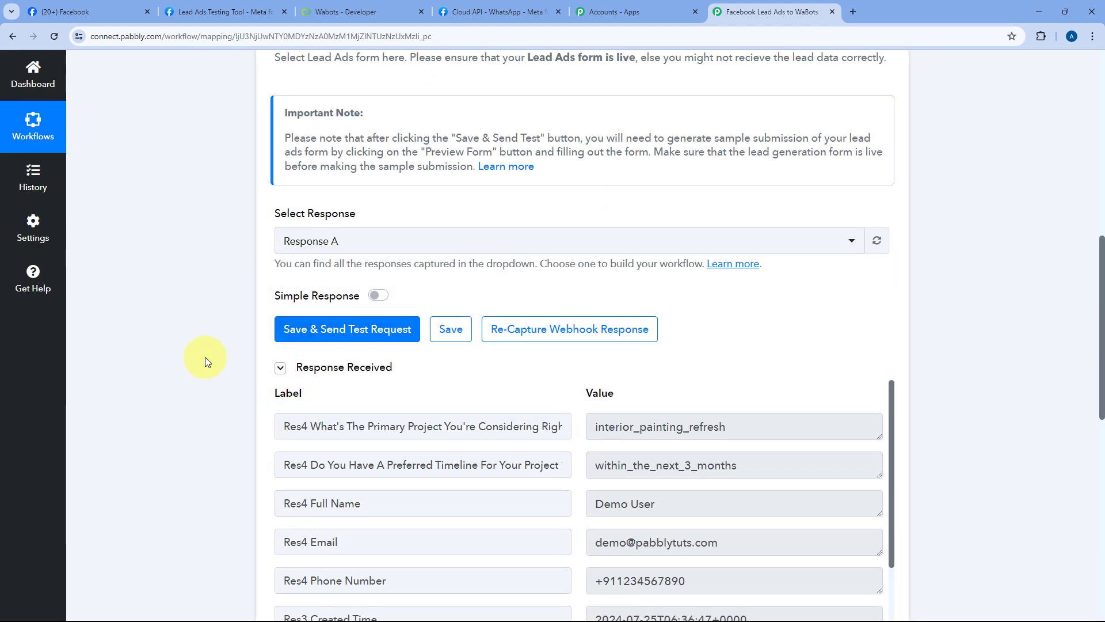
scroll(518, 295, "down", 6)
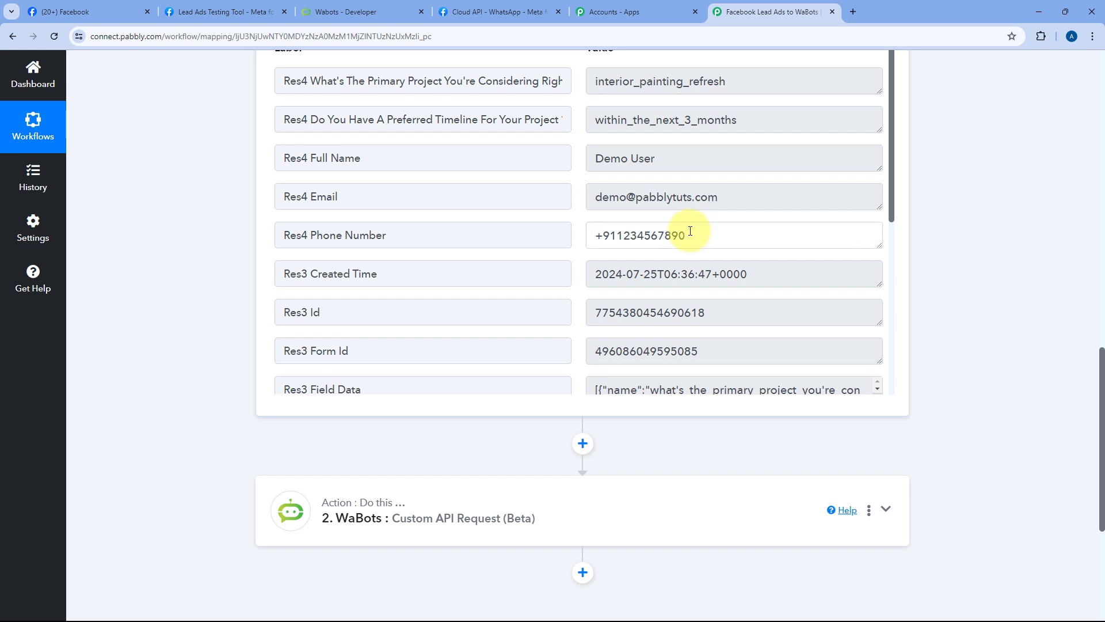
left_click_drag(690, 231, 579, 233)
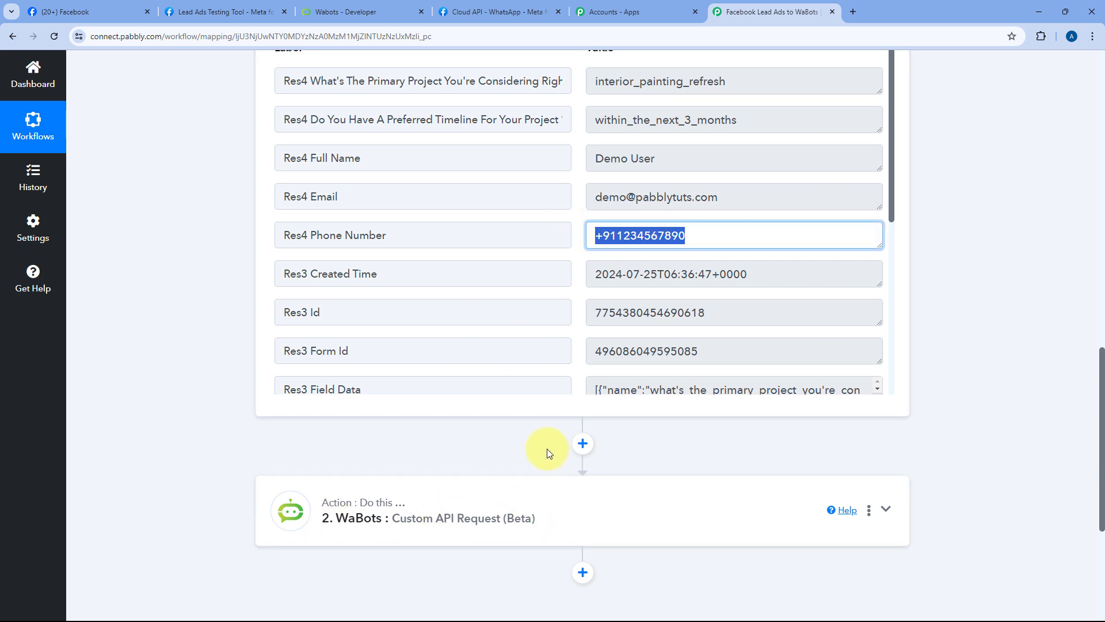
Step: Expand the WaBots action step again to its phone_number parameter
left_click(675, 496)
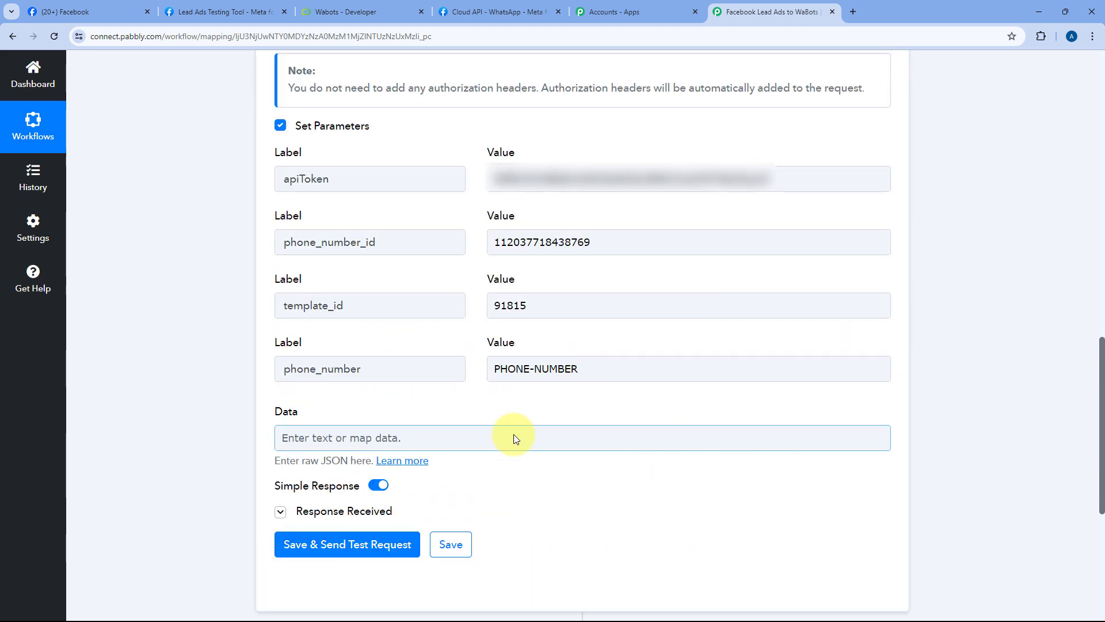
scroll(251, 305, "up", 5)
scroll(279, 291, "down", 9)
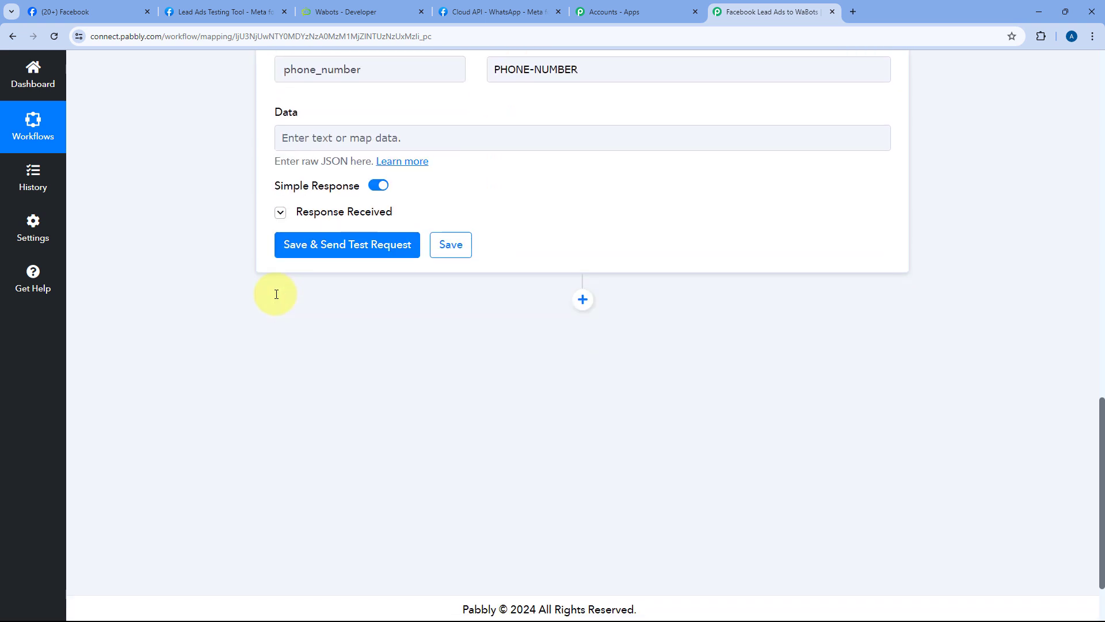
scroll(276, 294, "up", 2)
left_click_drag(616, 179, 458, 190)
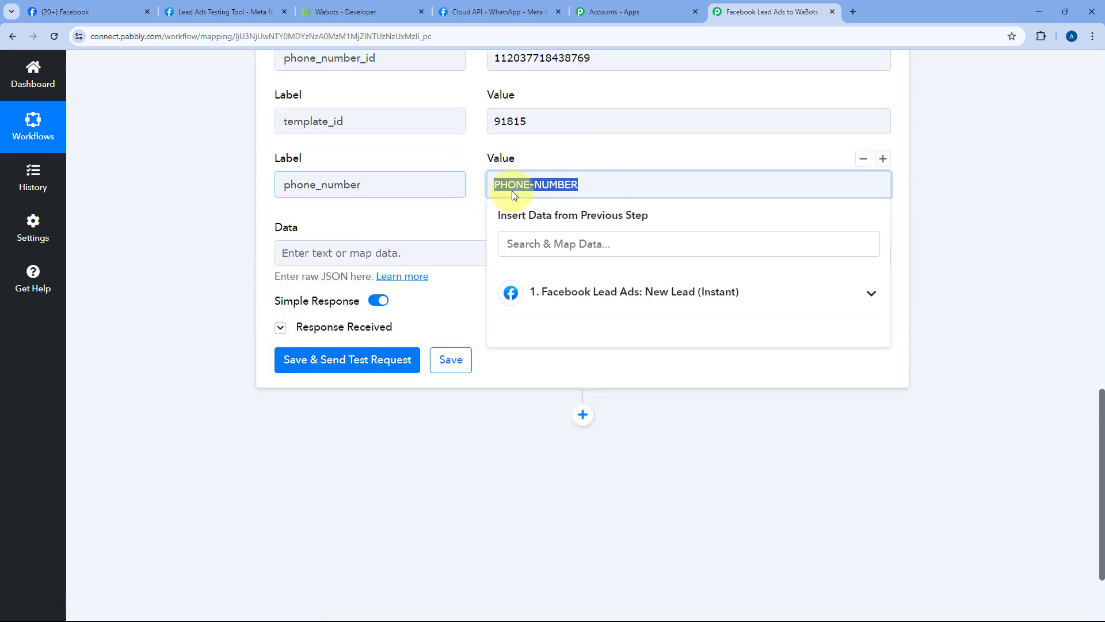
Step: Replace the PHONE-NUMBER placeholder with the mapped Facebook lead field Res4 Phone Number
key("BackSpace")
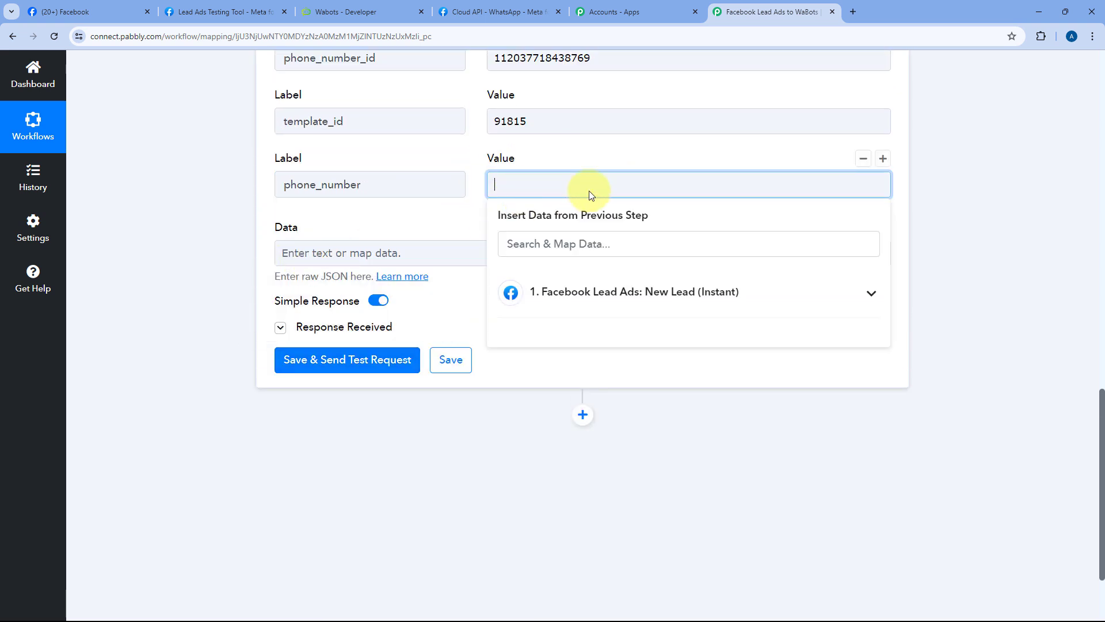
left_click(672, 296)
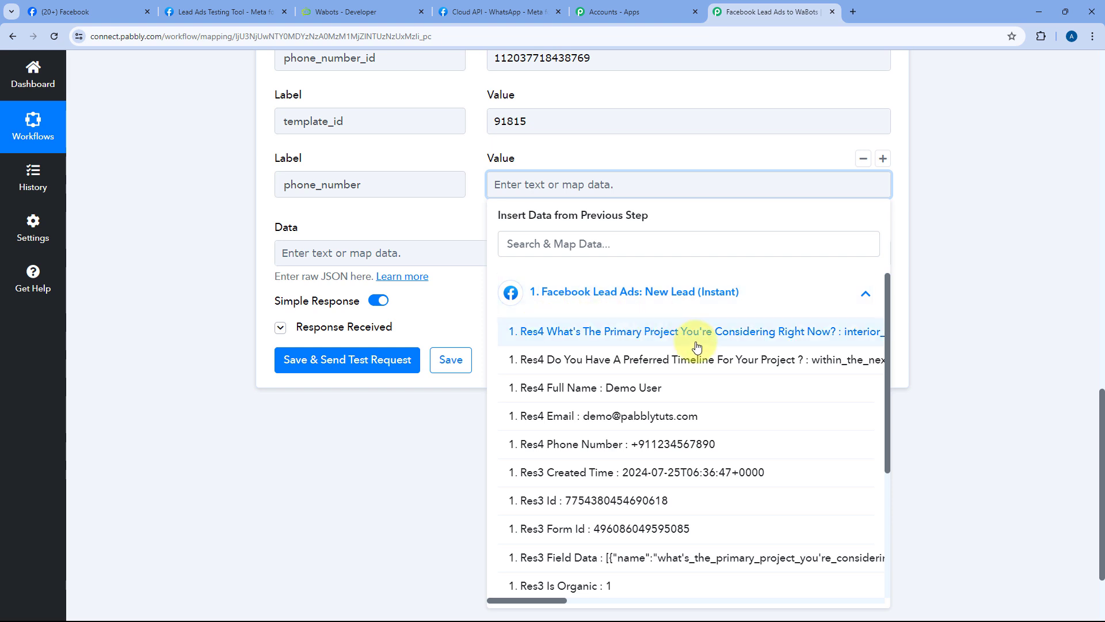
left_click(640, 453)
left_click(469, 161)
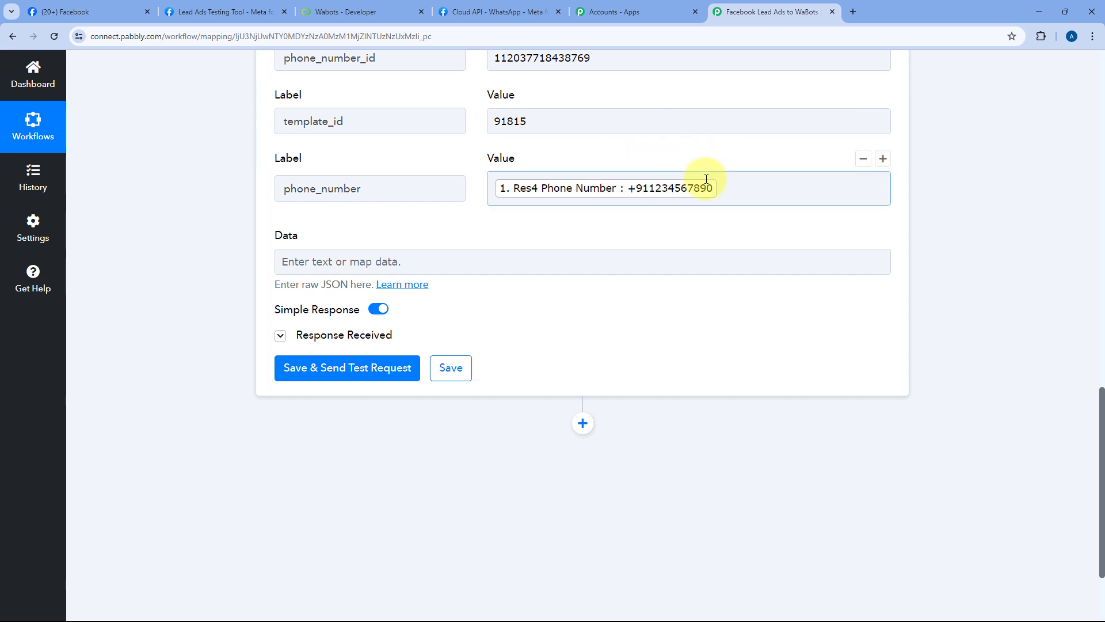
Step: Swap the mapped phone tag for a manually typed test WhatsApp number
left_click(740, 187)
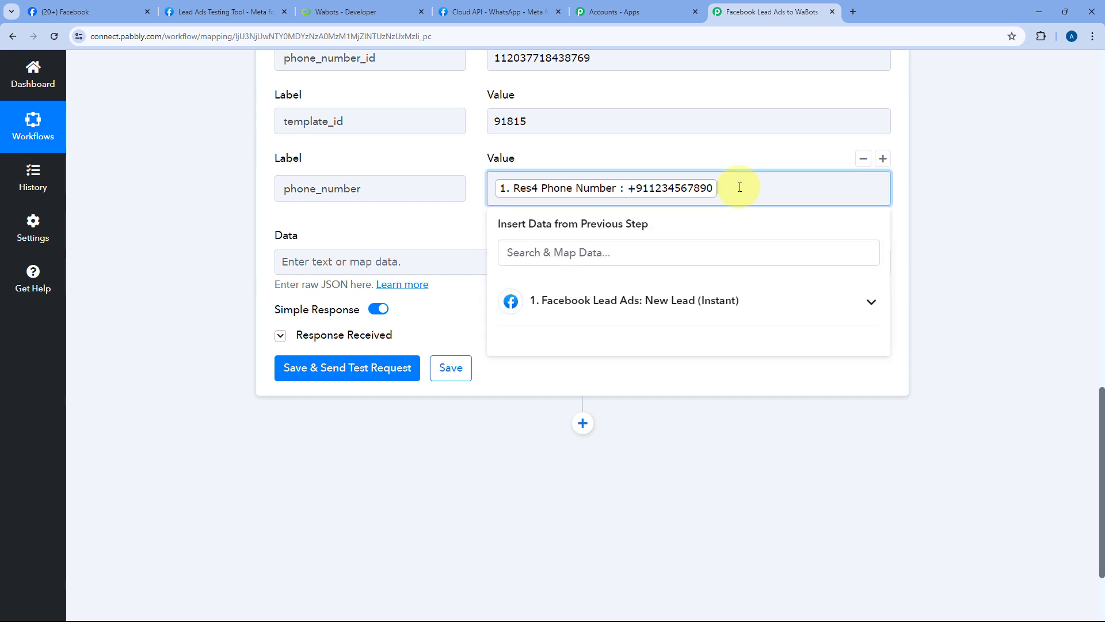
key("BackSpace")
type("91")
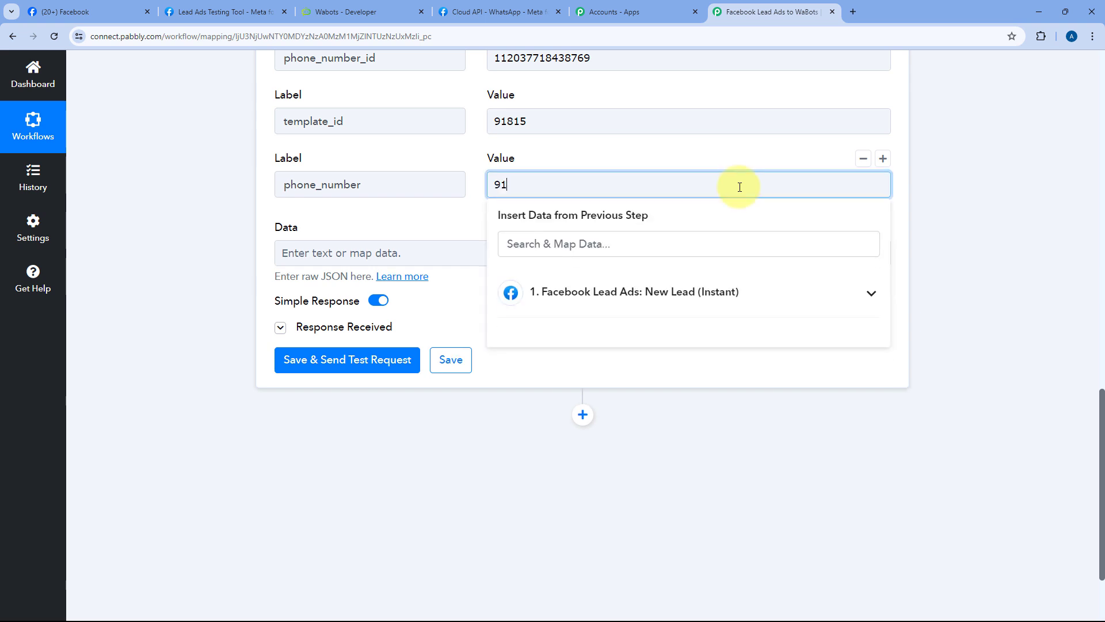
type("88")
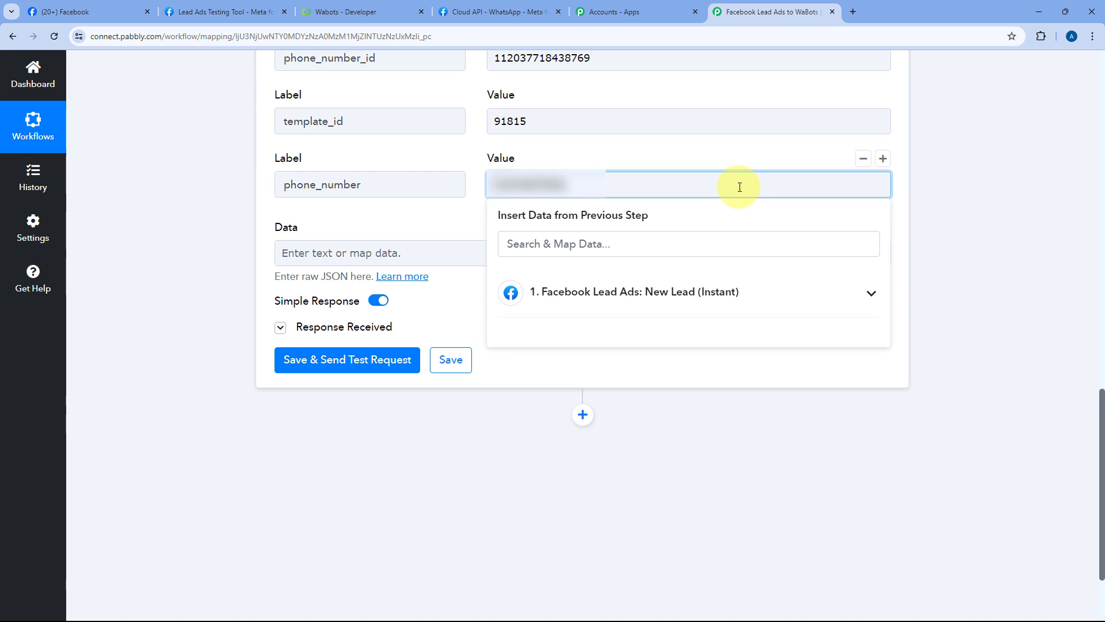
left_click(471, 170)
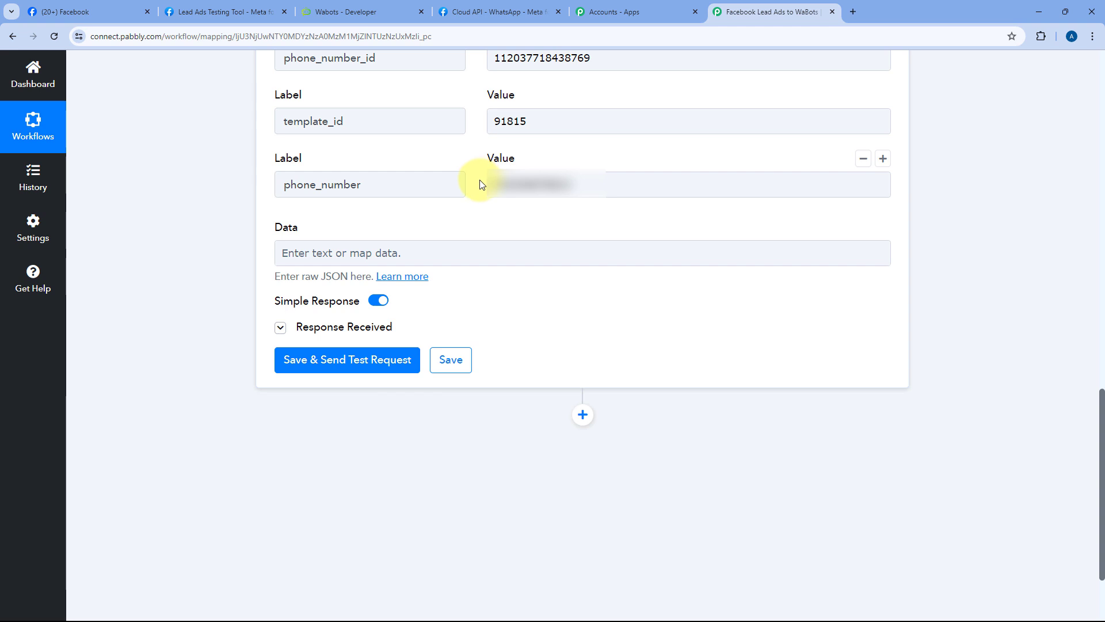
Step: Save and send the WaBots test request, getting Status 1 and 'Template message has been successfully.'
left_click(550, 189)
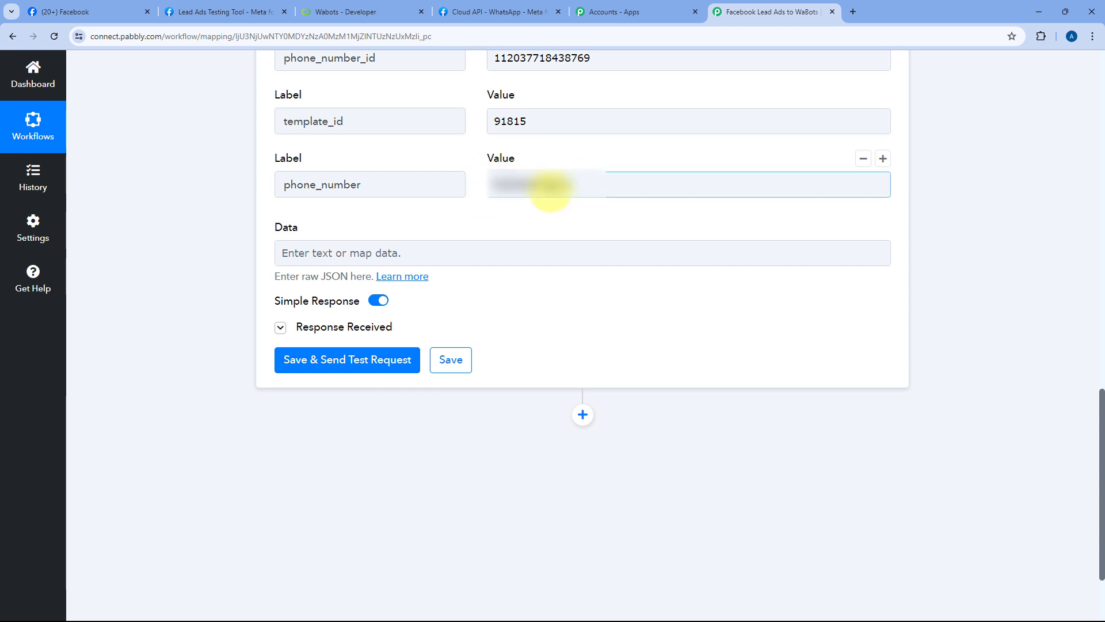
left_click(513, 227)
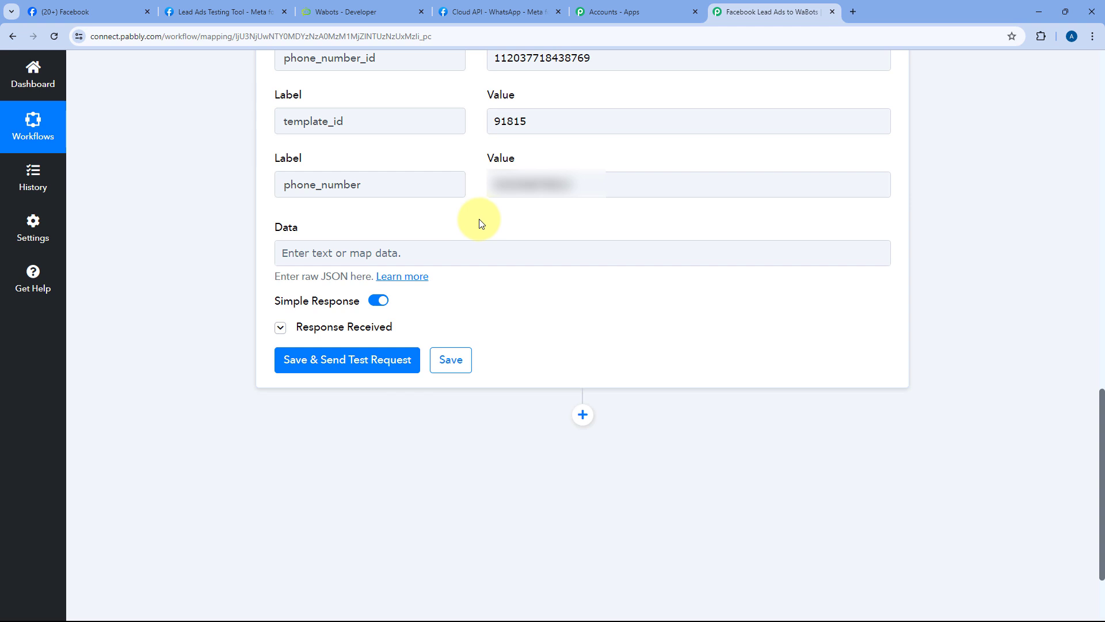
left_click(345, 369)
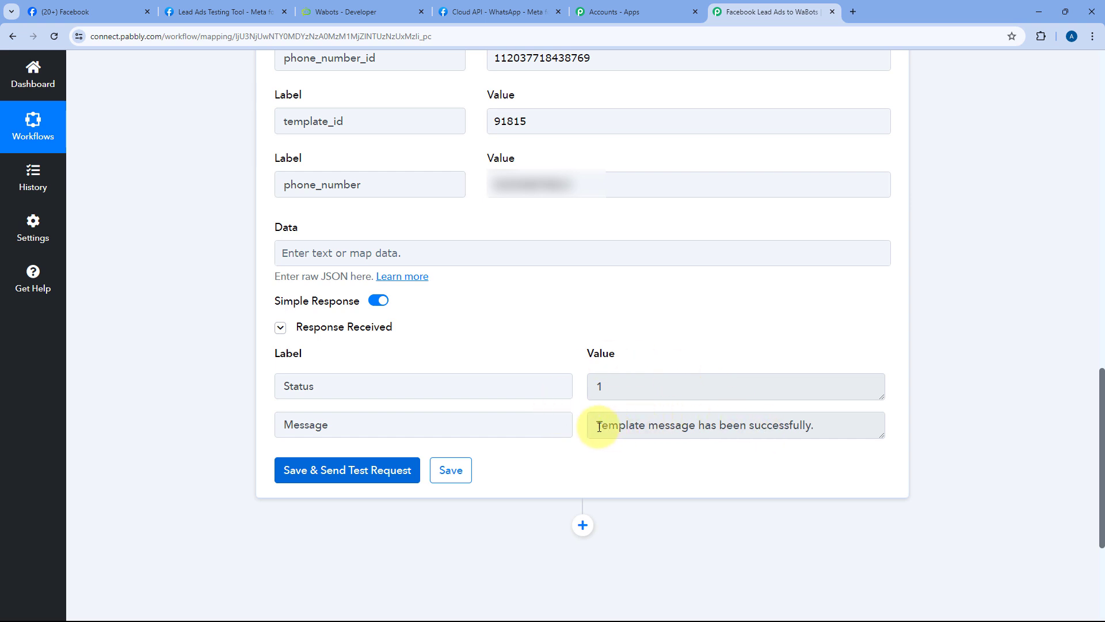
left_click_drag(594, 426, 695, 430)
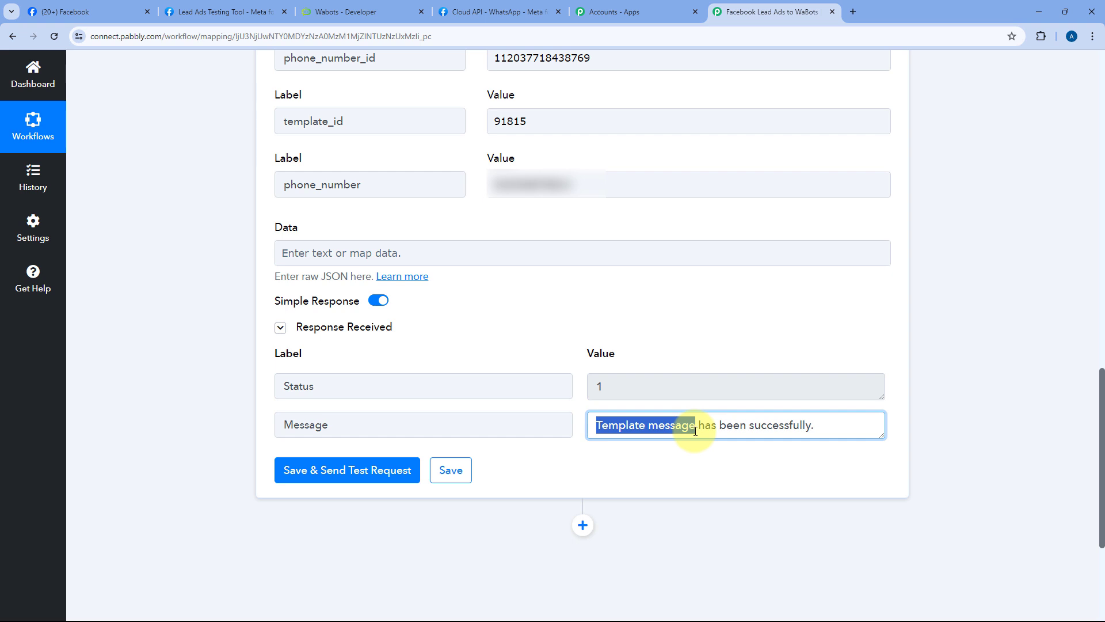
left_click_drag(695, 430, 822, 424)
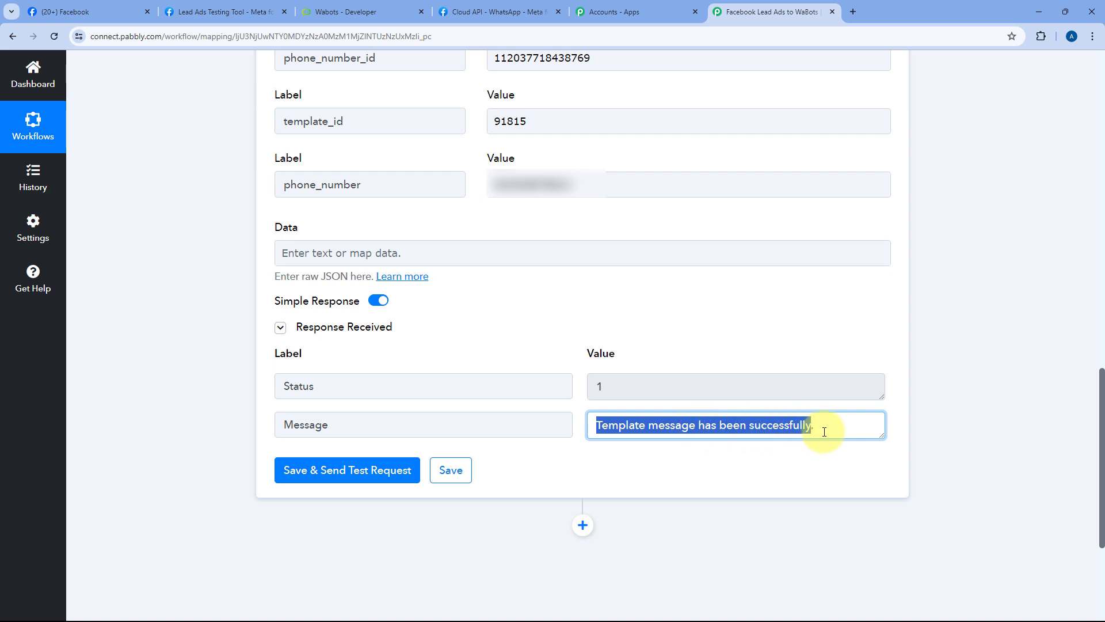
left_click(822, 424)
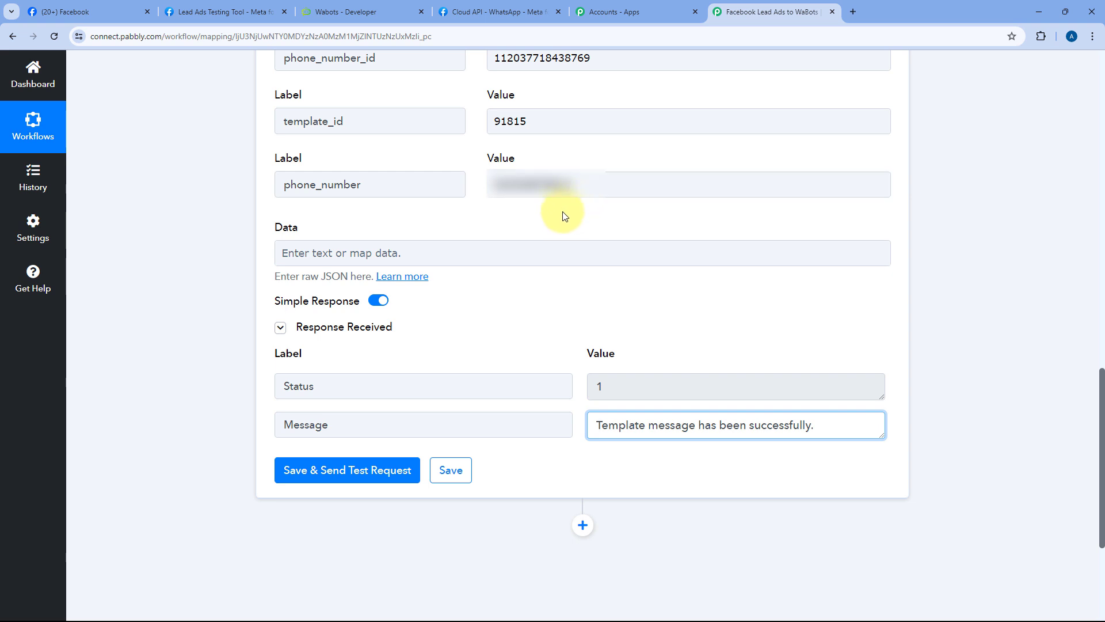
Step: Open WhatsApp Web in a new tab, read the ColorSplash Paints template message, then return to Pabbly
left_click(854, 11)
type("web.whatsapp.com")
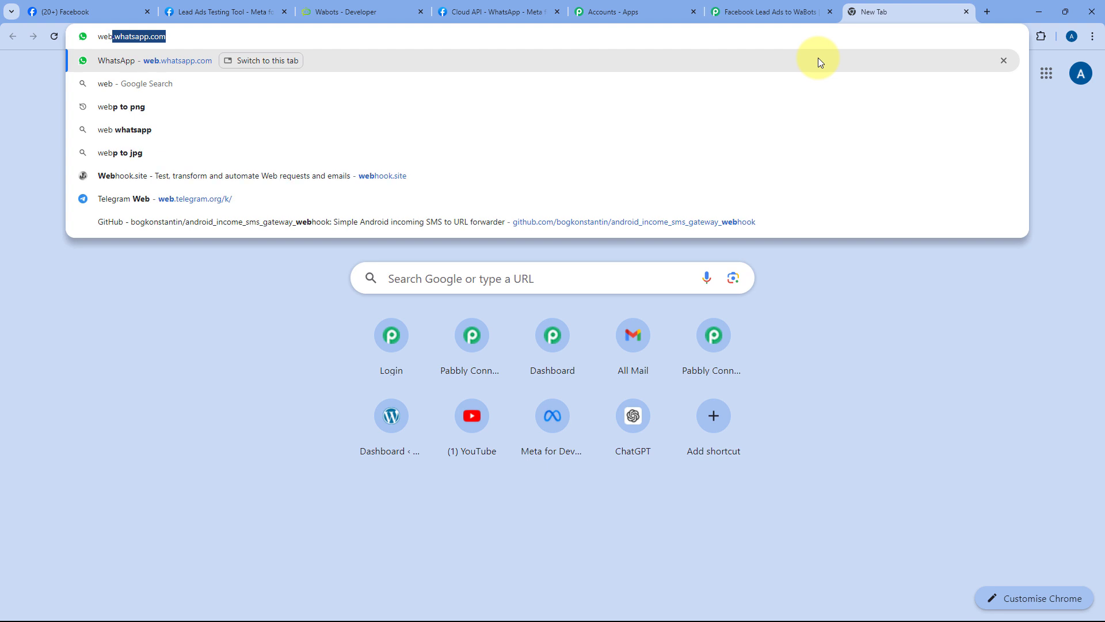
key("Return")
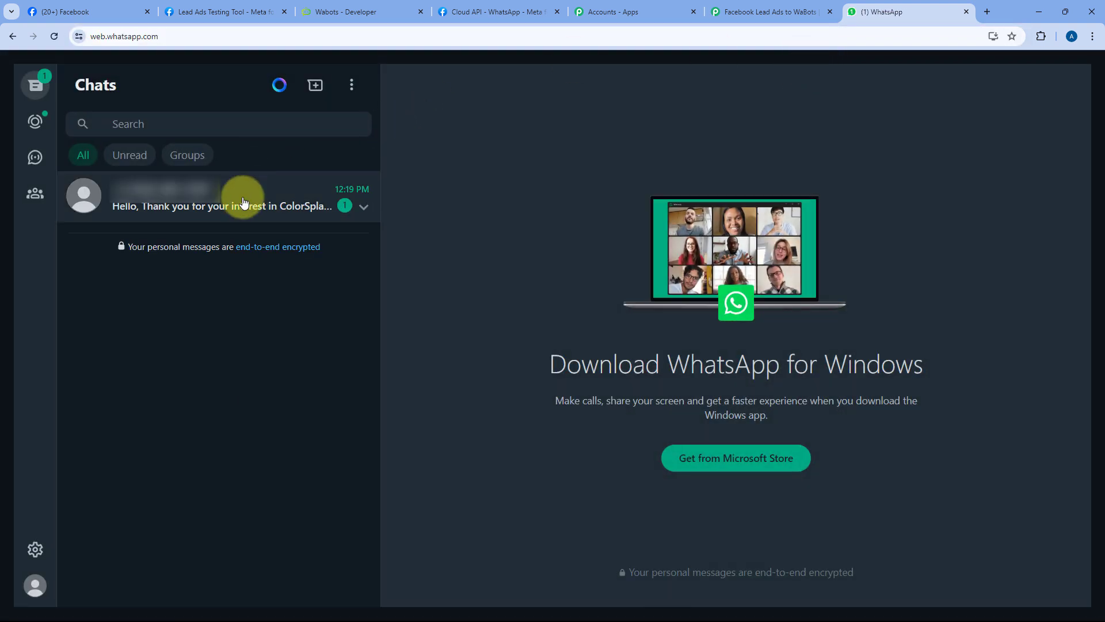
left_click(243, 202)
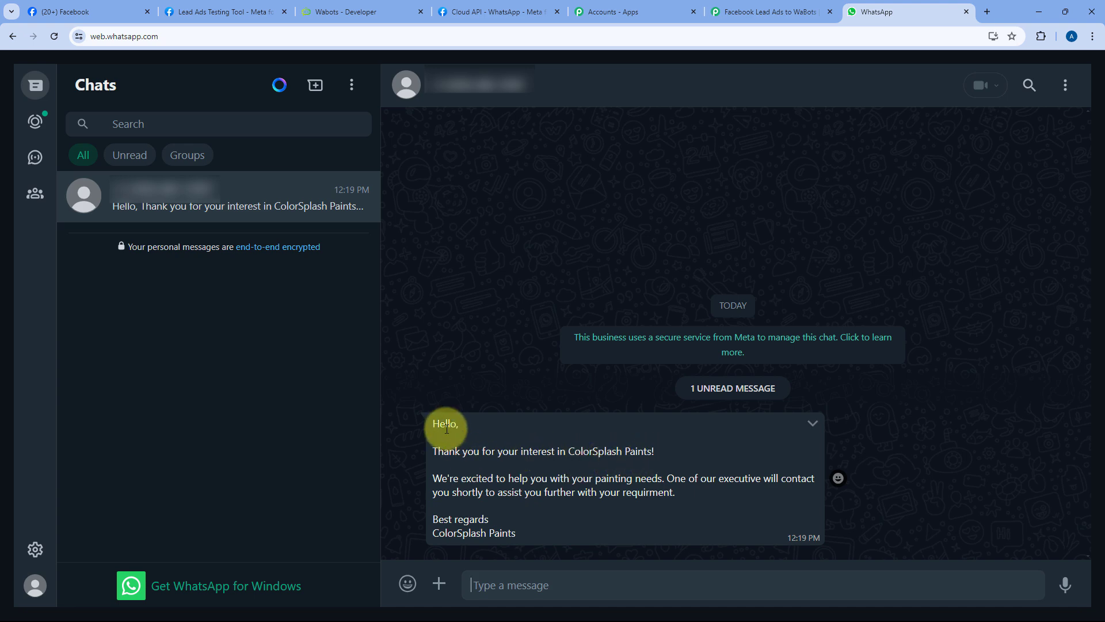
left_click_drag(432, 424, 518, 525)
left_click(524, 534)
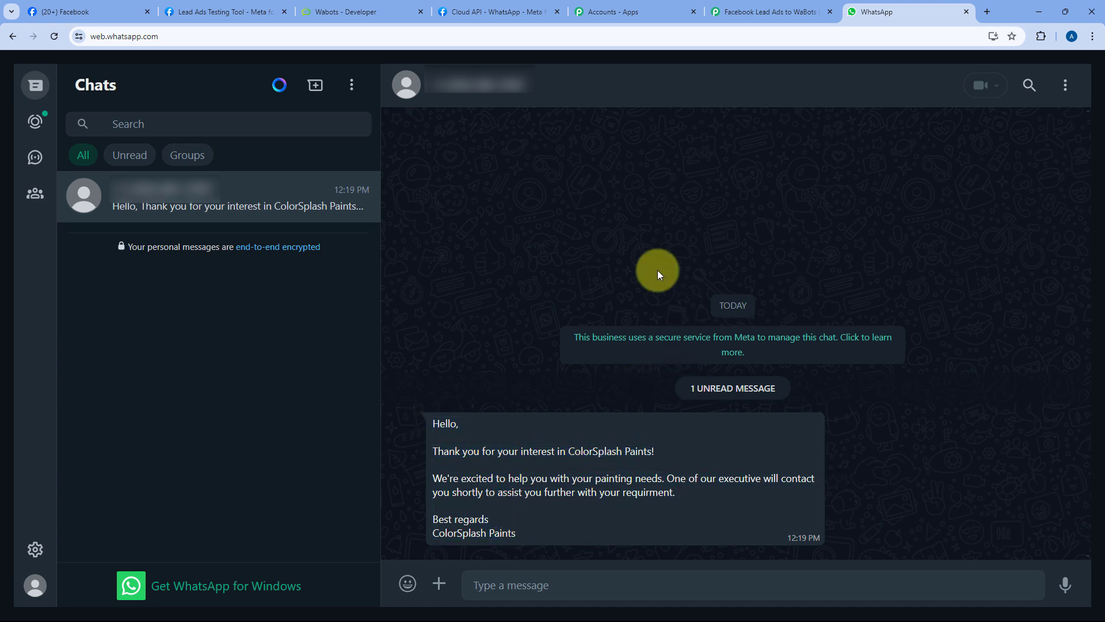
left_click(780, 9)
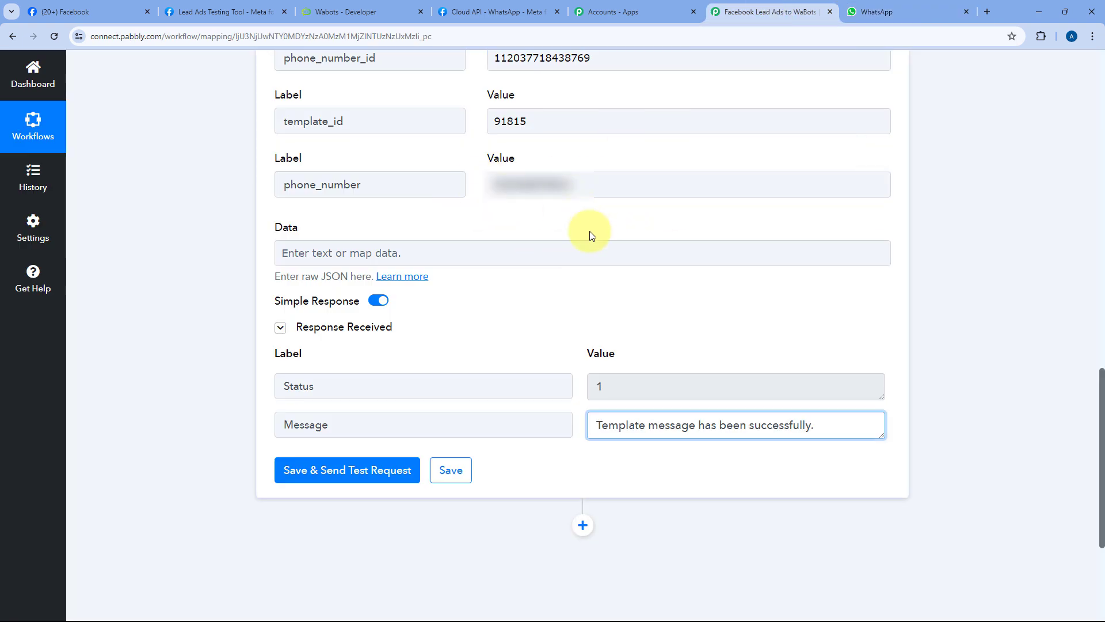
Step: Collapse the WaBots action step and switch to the Lead Ads Testing Tool page
left_click_drag(1102, 458, 1102, 138)
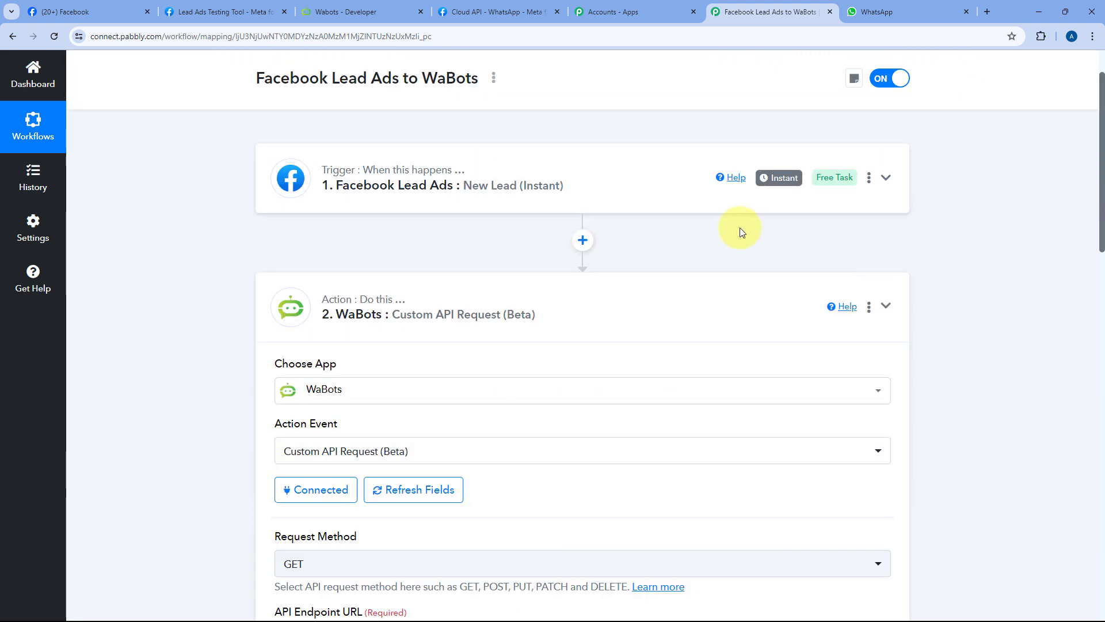
left_click(610, 236)
scroll(542, 222, "up", 1)
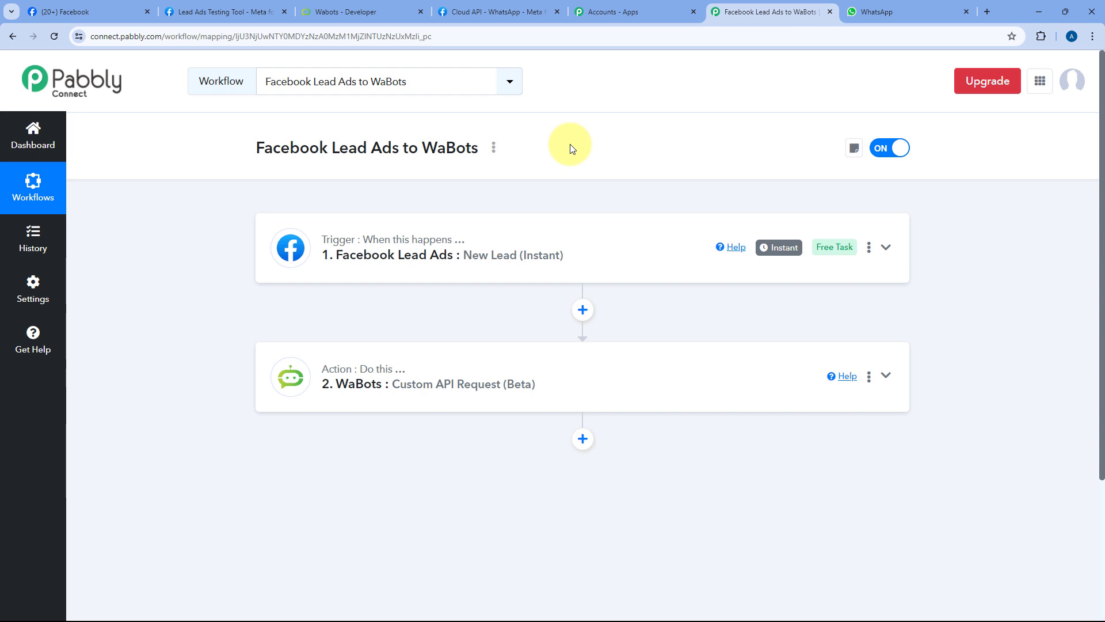
left_click(248, 12)
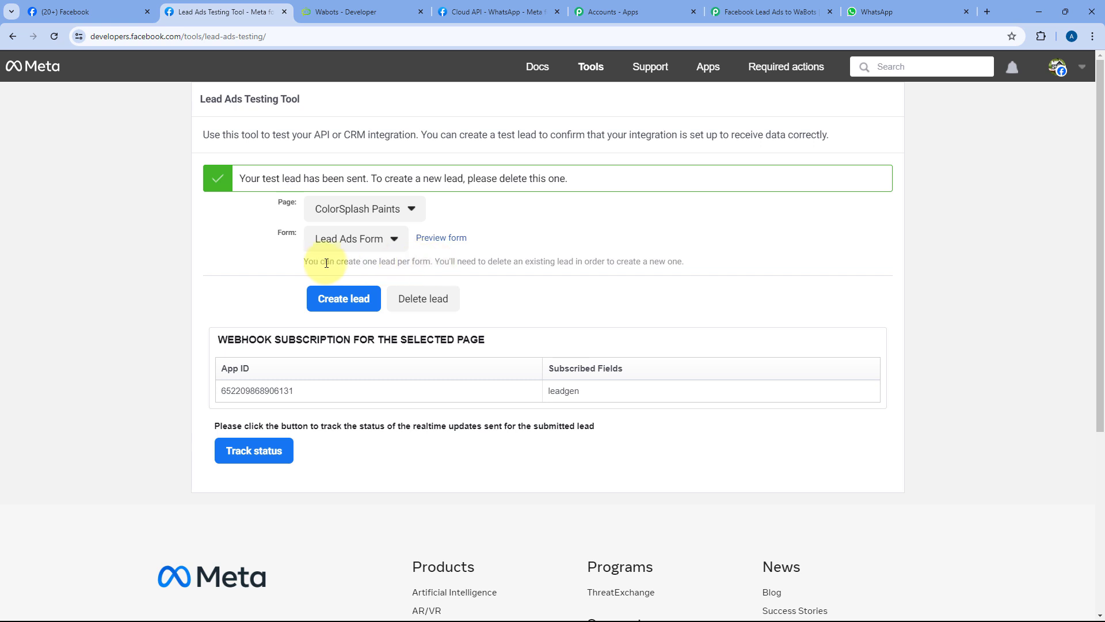
Step: Delete the previously sent test lead in the Lead Ads Testing Tool
left_click_drag(305, 260, 452, 263)
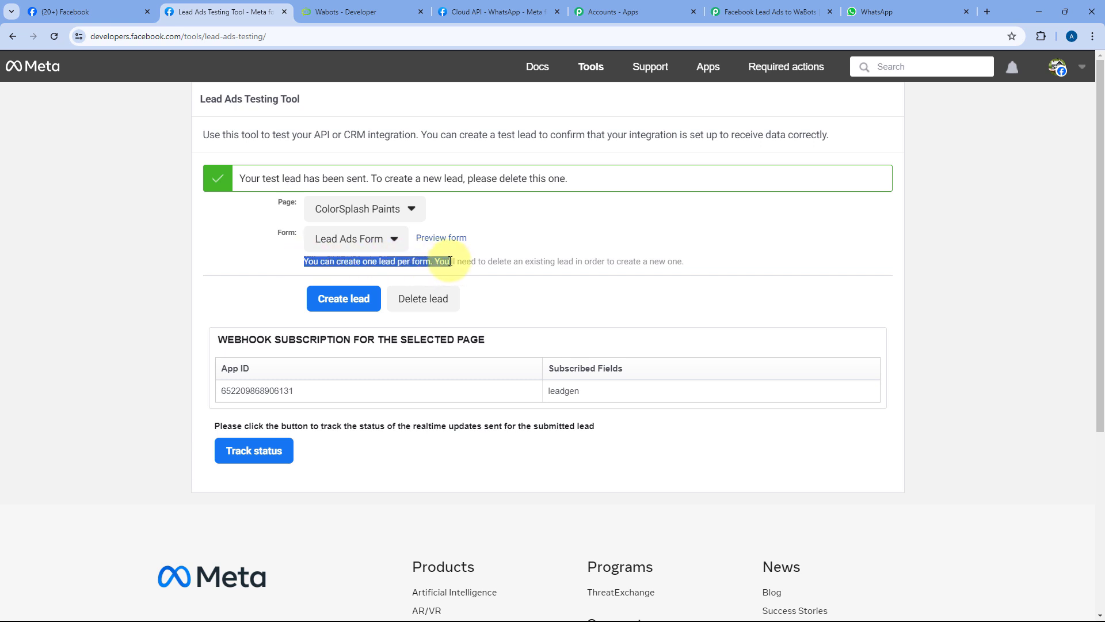
left_click(477, 281)
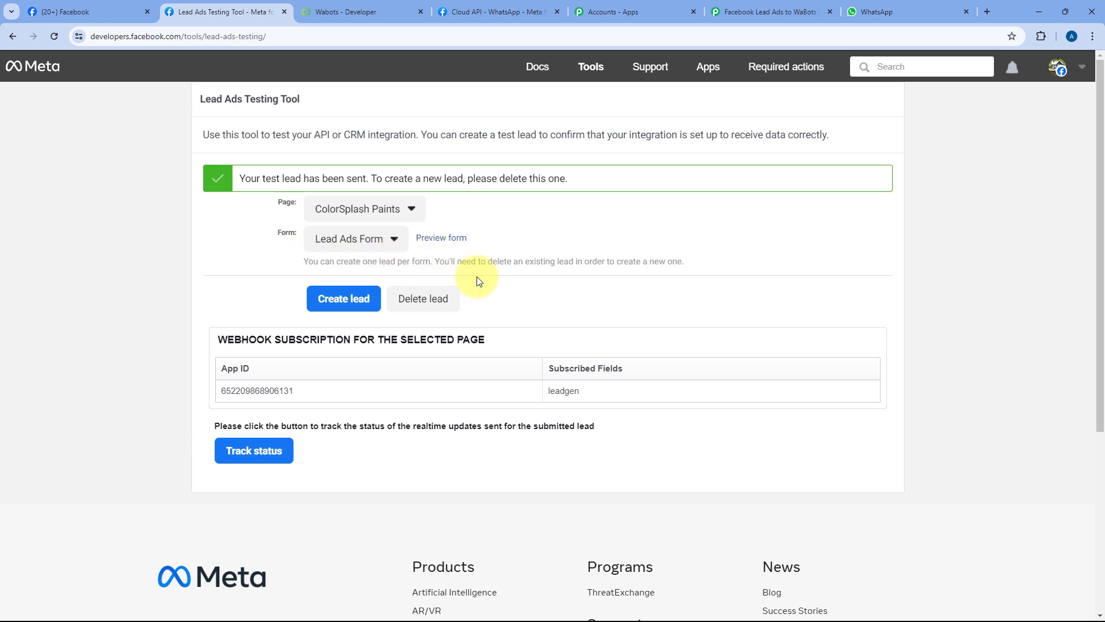
left_click(431, 308)
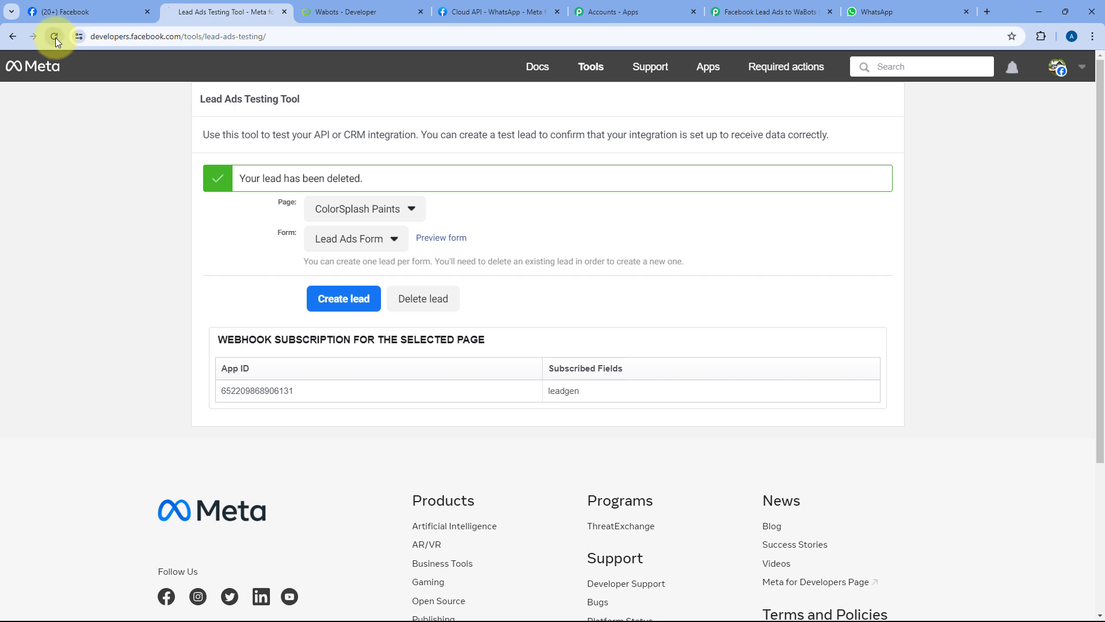
Step: Reload the tool, select the ColorSplash Paints page, and preview its Lead Ads Form
left_click(54, 37)
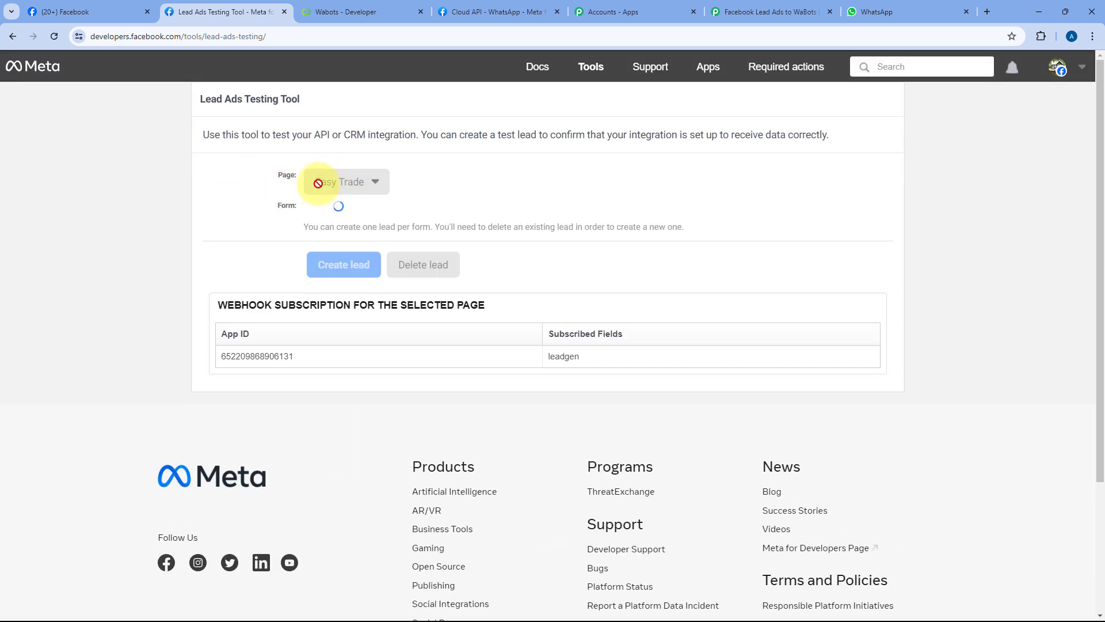
left_click(351, 182)
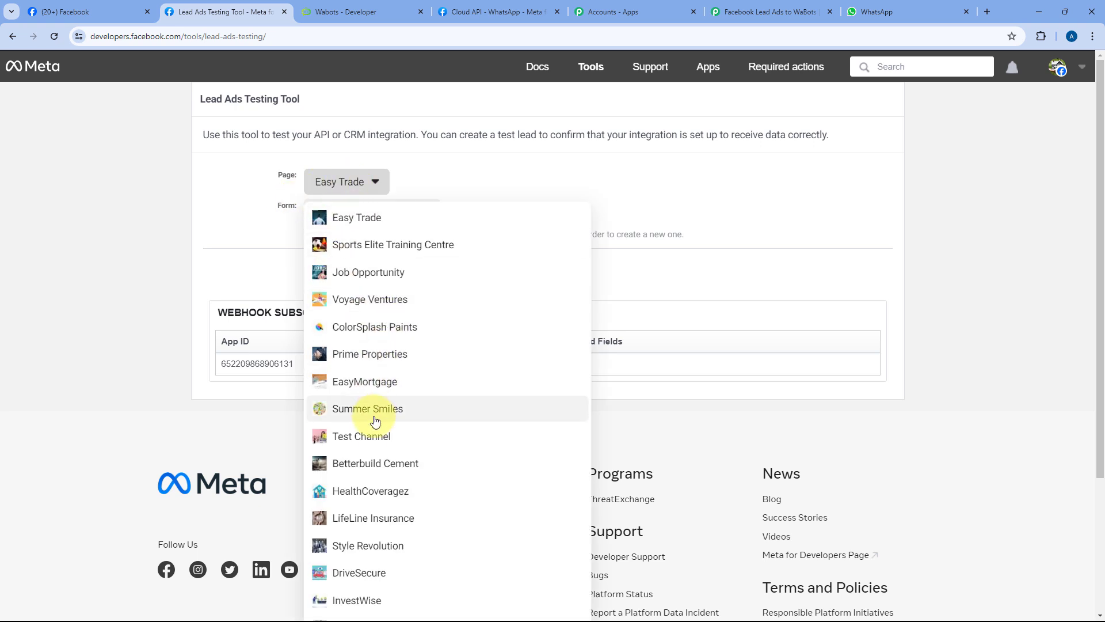
left_click(368, 327)
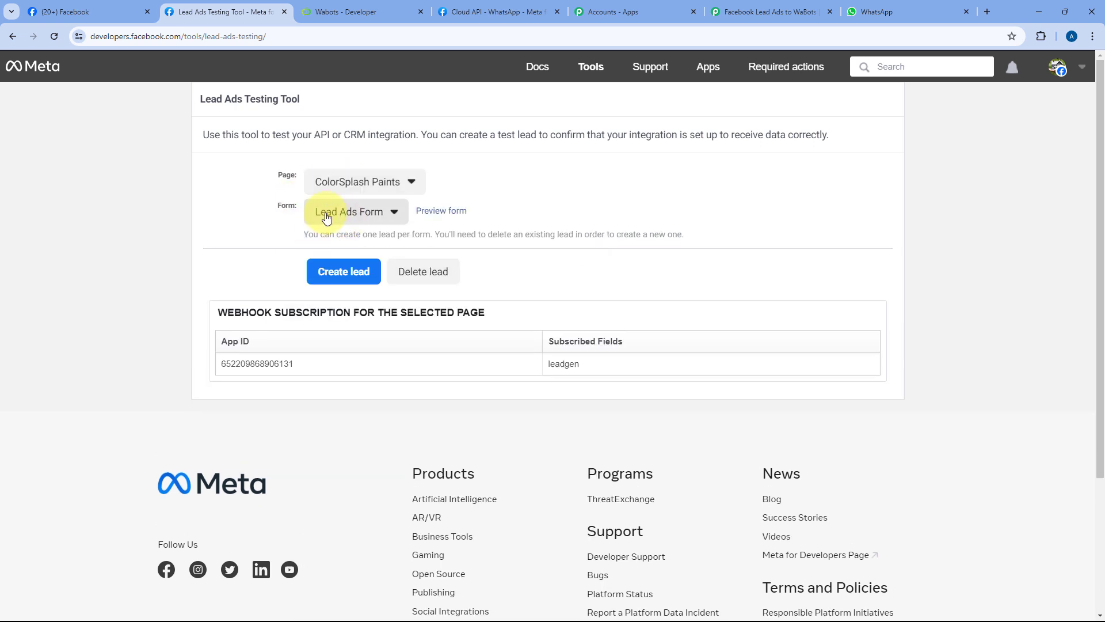
left_click(445, 212)
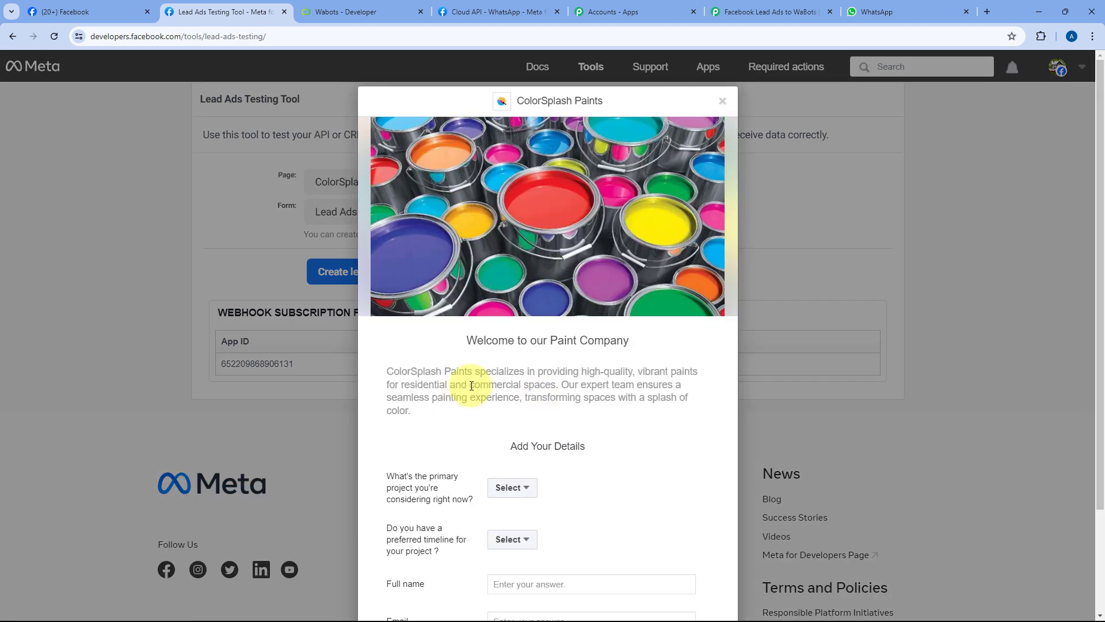
Step: Choose Exterior Painting Revamp as the project and As soon as possible as the timeline
scroll(489, 380, "down", 3)
left_click(512, 358)
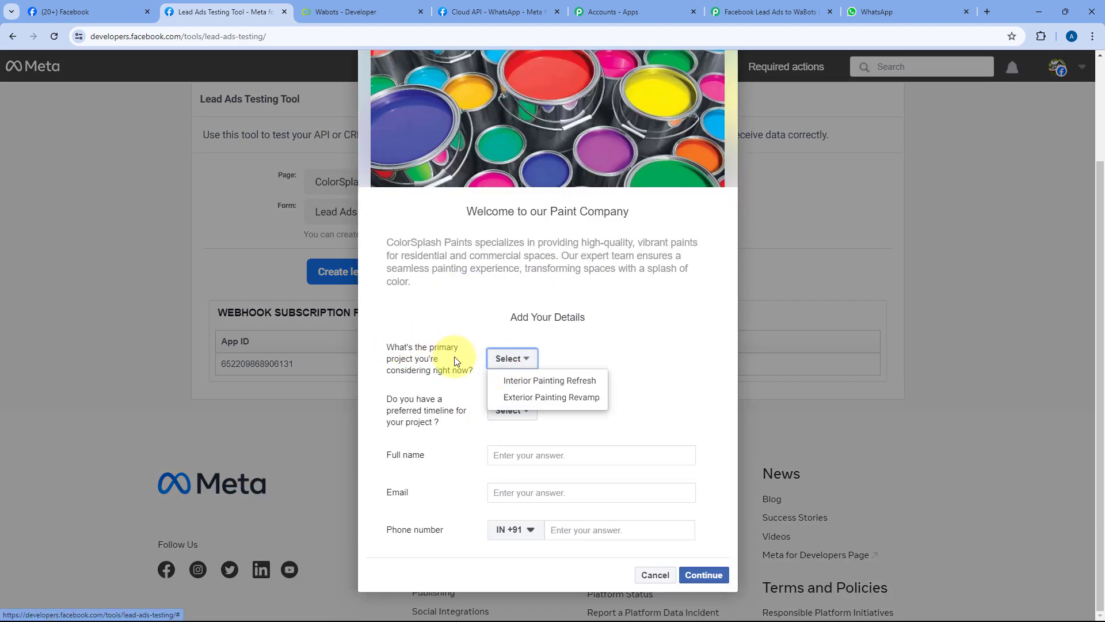
left_click(536, 401)
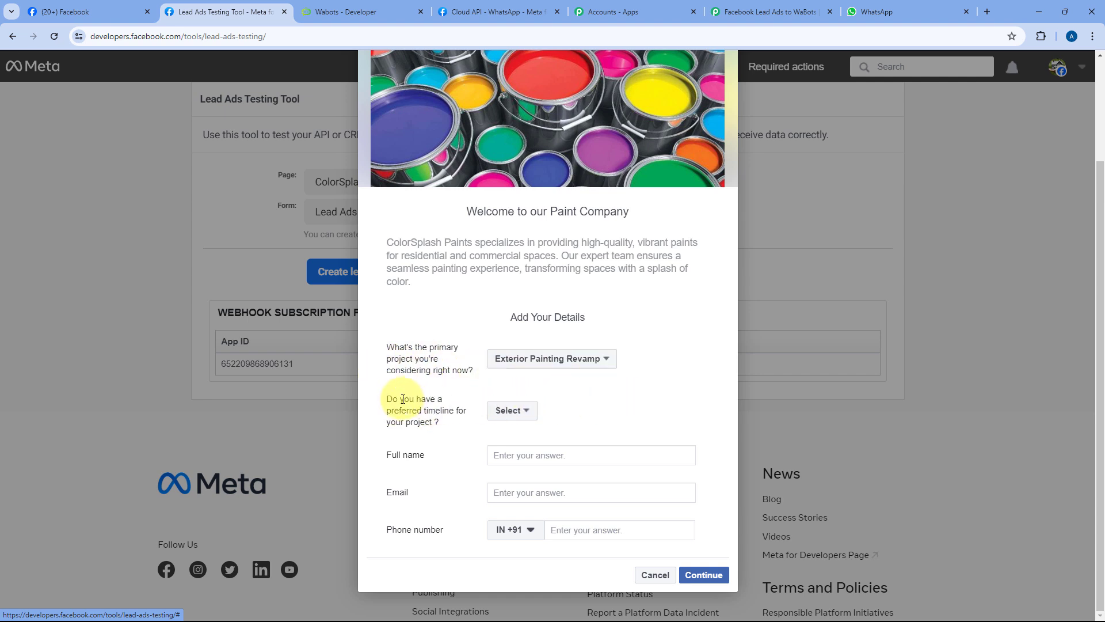
left_click(514, 411)
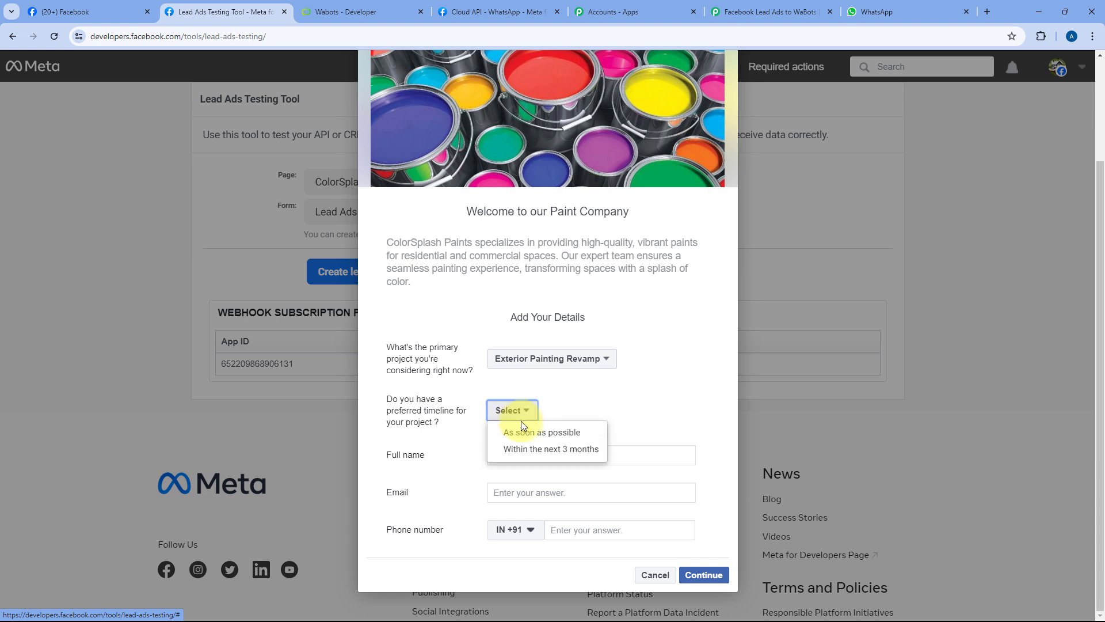
left_click(512, 430)
Step: Enter a test name, e-mail and phone number, then submit the test lead
left_click(538, 456)
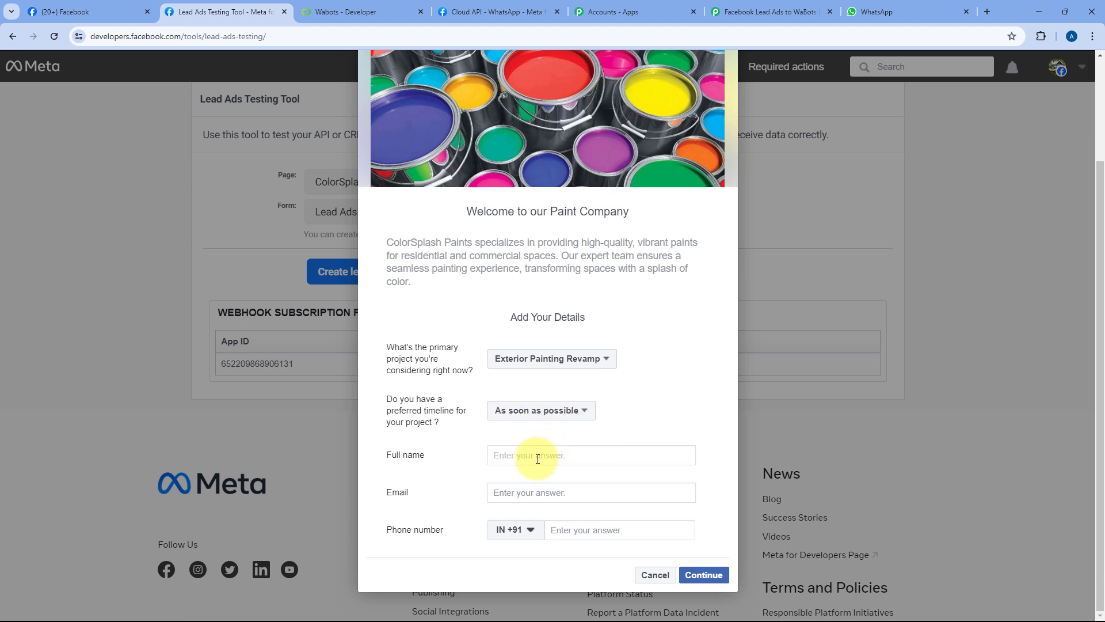
key("BackSpace")
key("BackSpace")
key("Tab")
key("Tab")
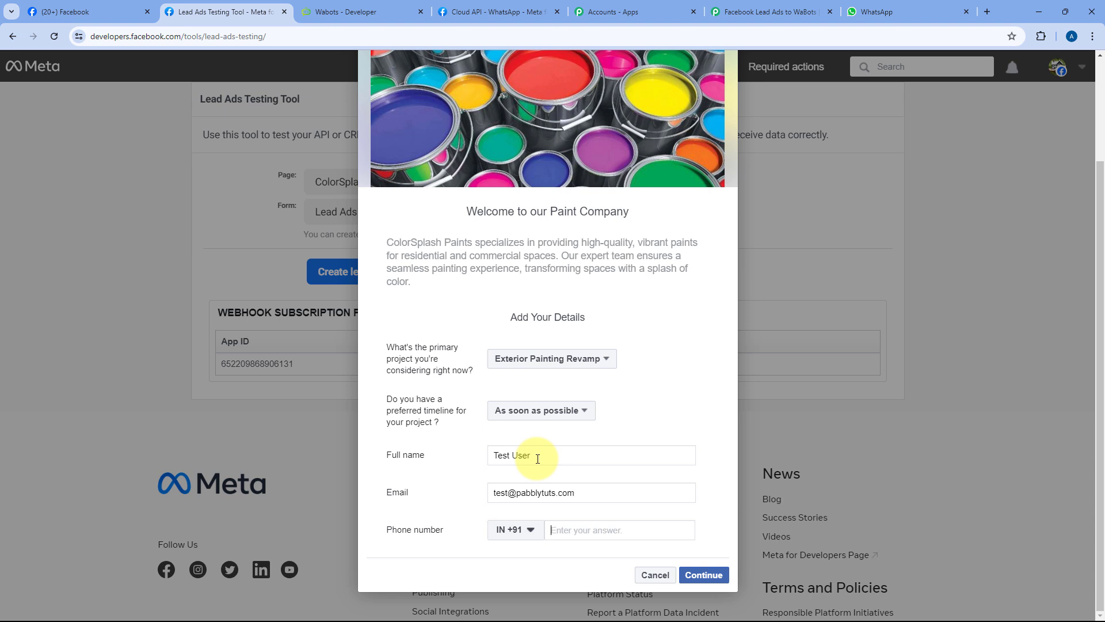
left_click(707, 579)
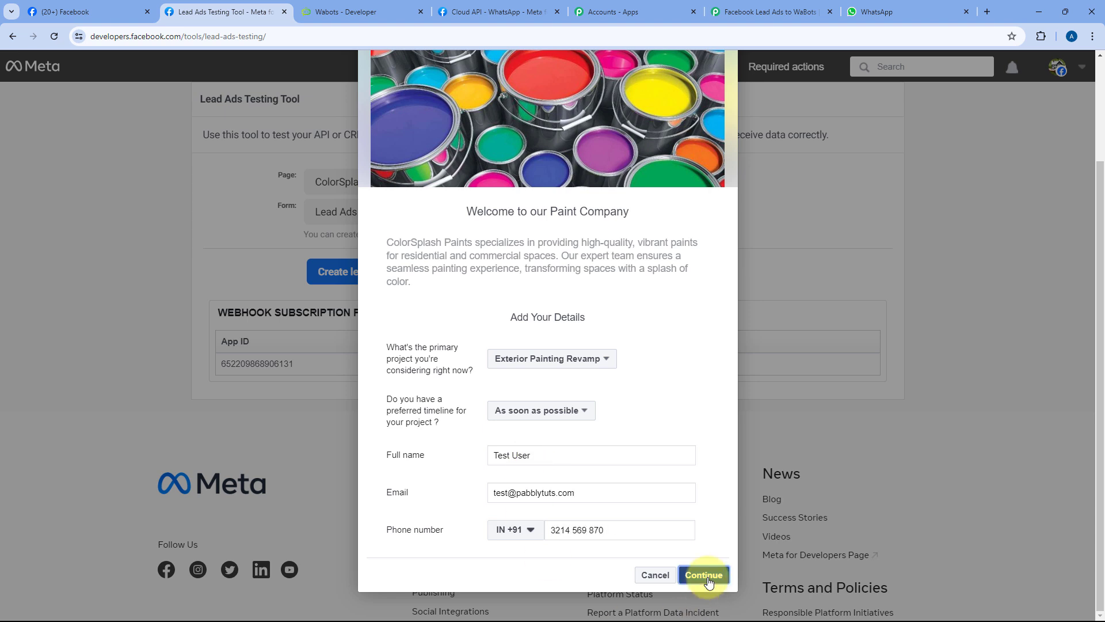
left_click(703, 437)
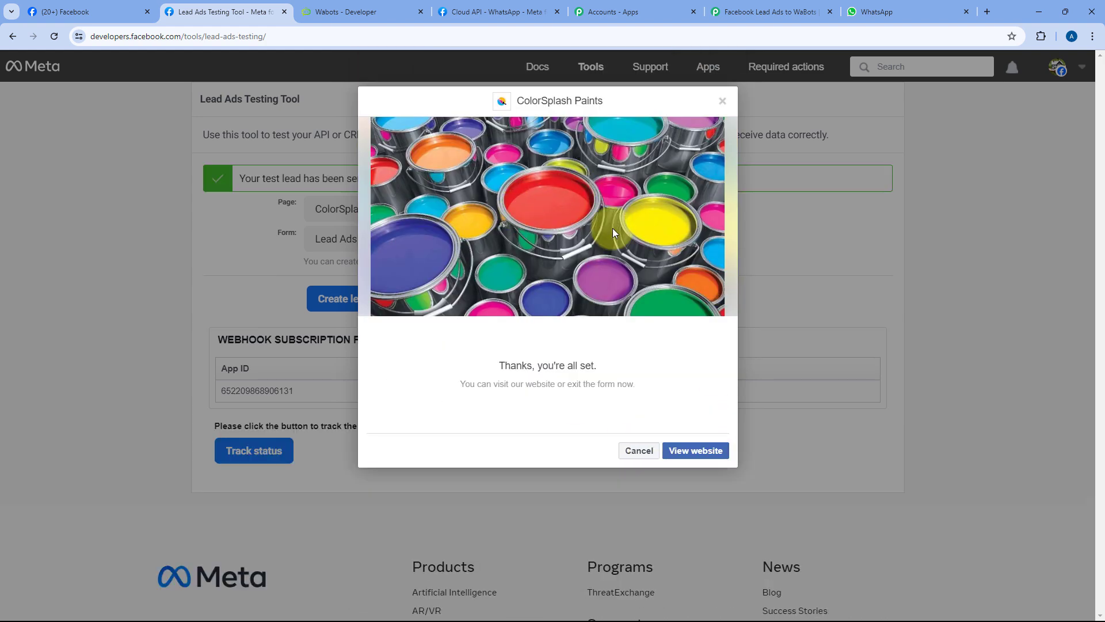
left_click(639, 451)
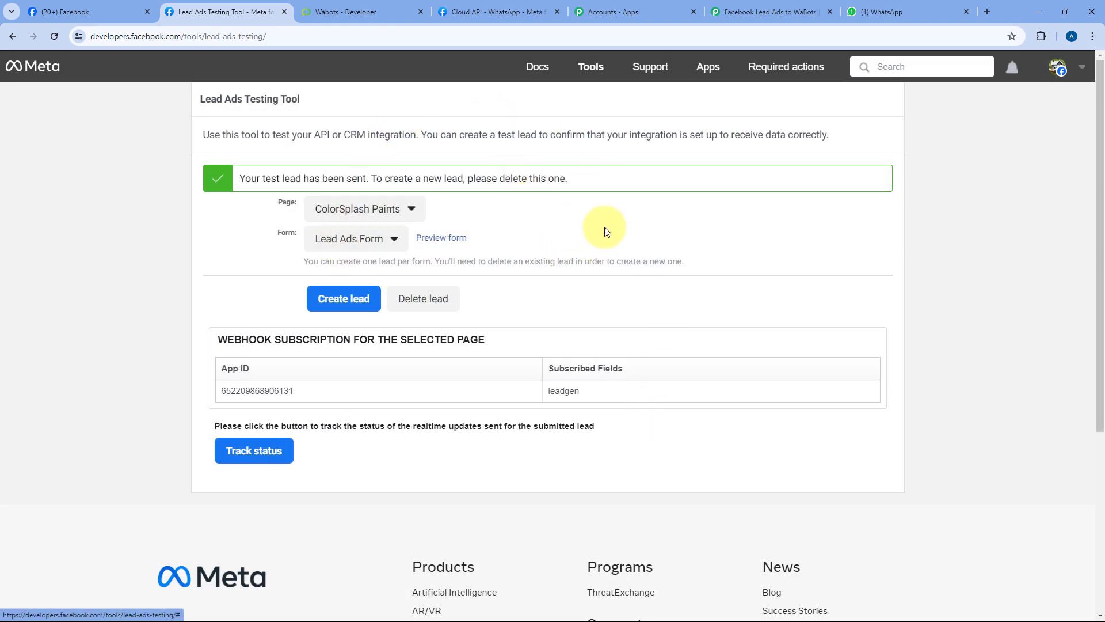
Step: Confirm the new ColorSplash Paints thank-you arrived in WhatsApp Web, then return to Pabbly
left_click(887, 7)
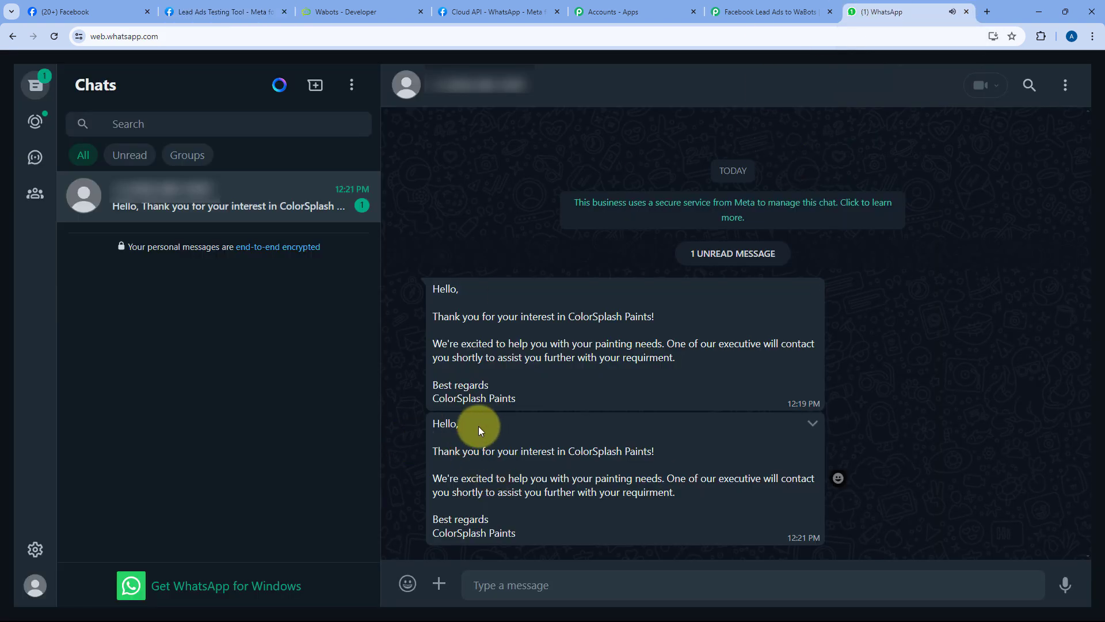
left_click_drag(433, 424, 525, 534)
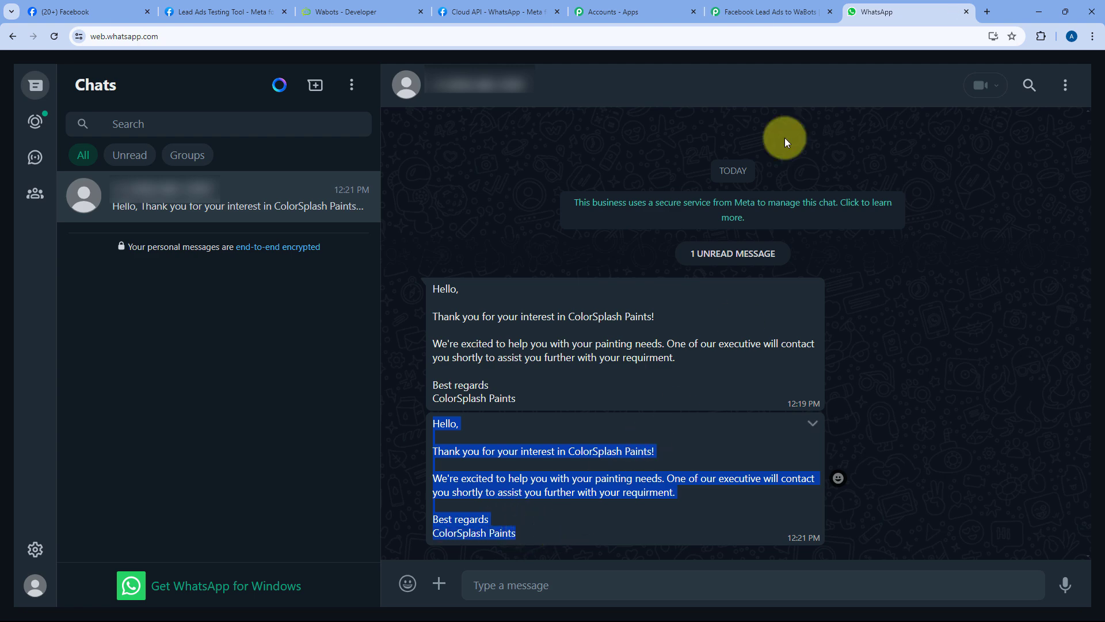
left_click(746, 5)
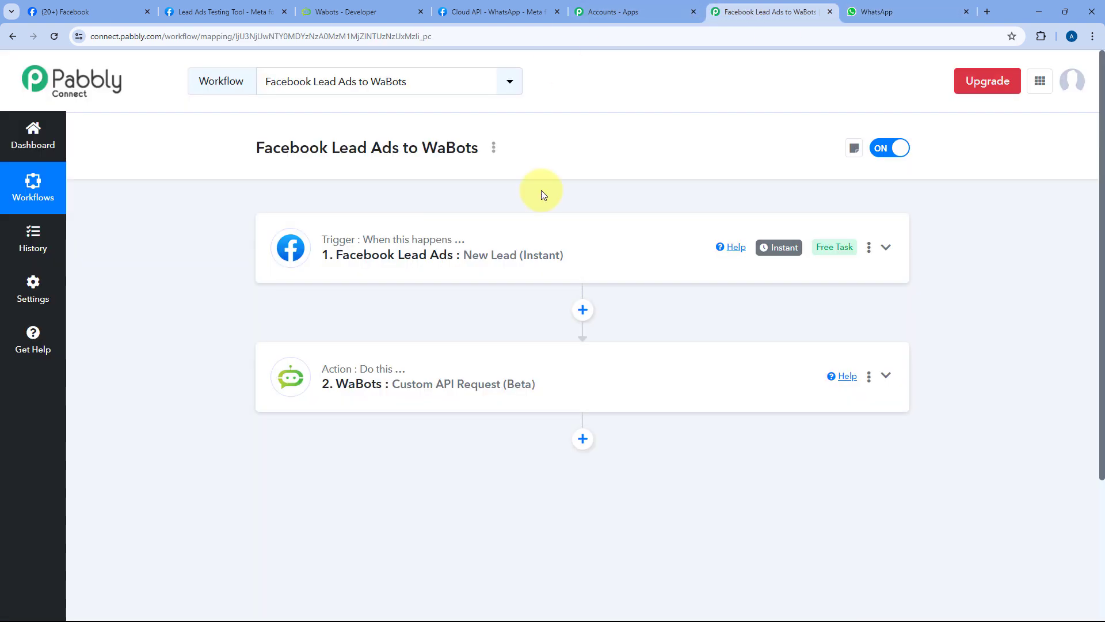
Step: Clear the hard-coded number from the WaBots action's phone_number value
left_click(695, 380)
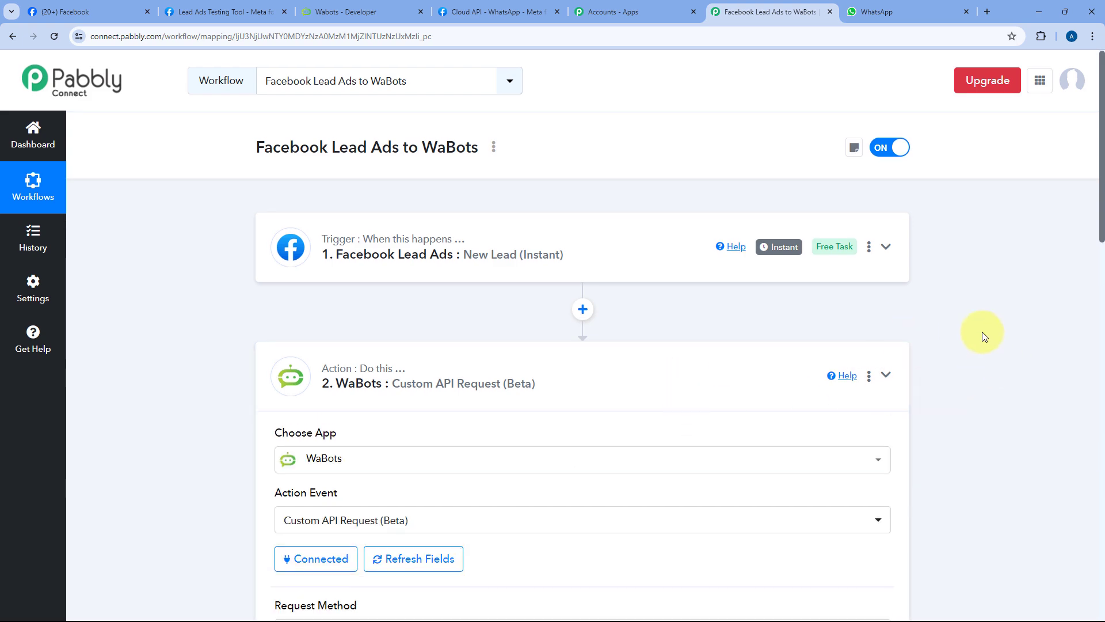
scroll(981, 334, "down", 3)
left_click_drag(1098, 168, 1094, 465)
left_click(568, 118)
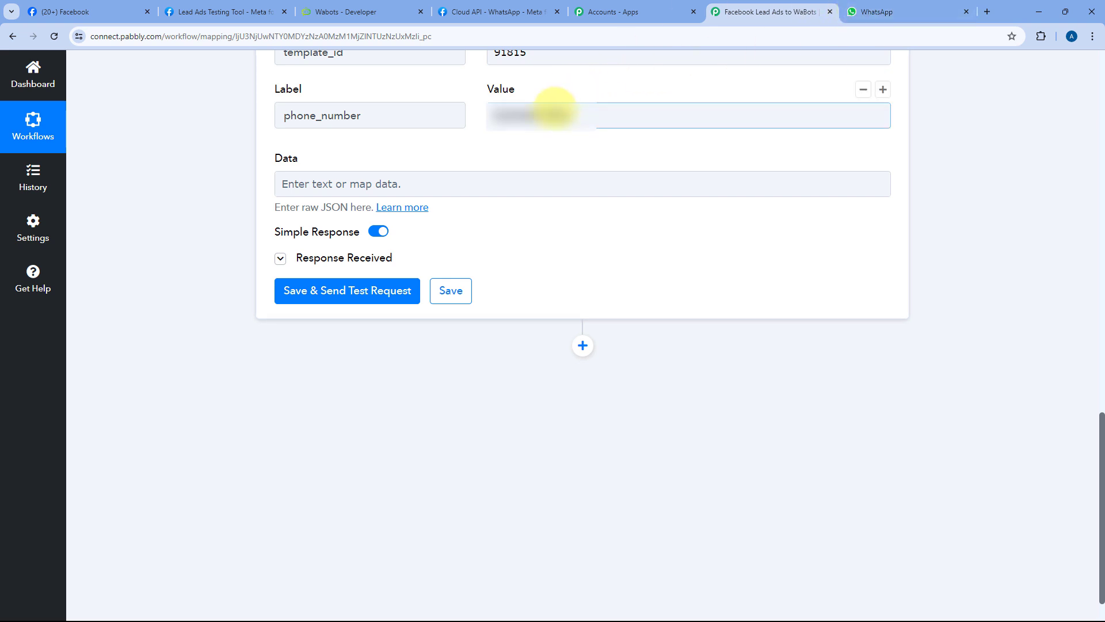
left_click(503, 118)
left_click_drag(504, 117, 475, 120)
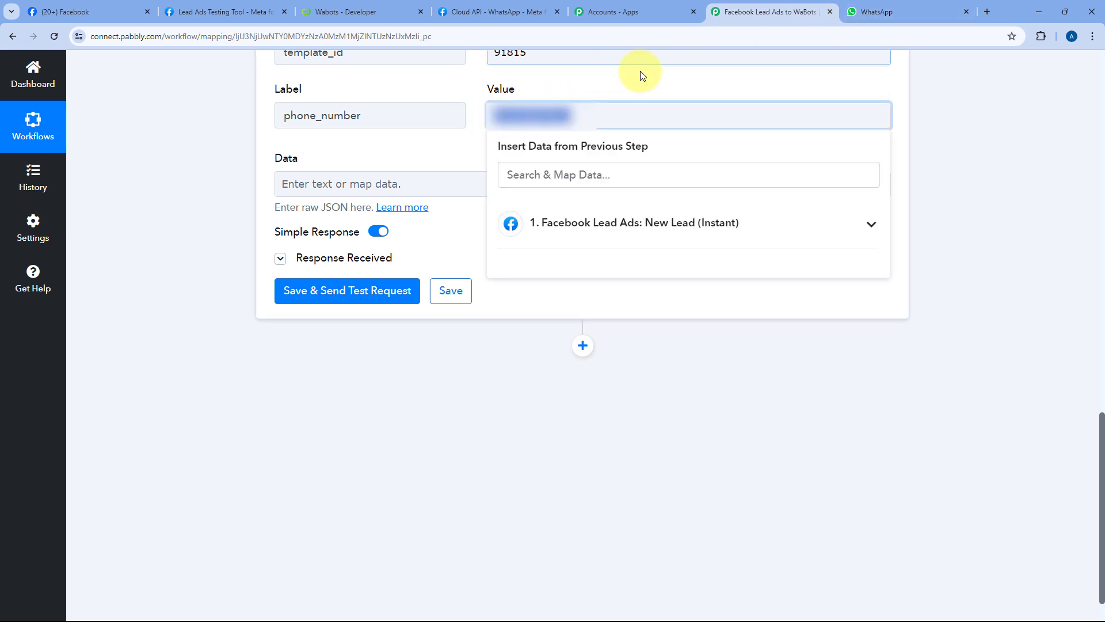
key("BackSpace")
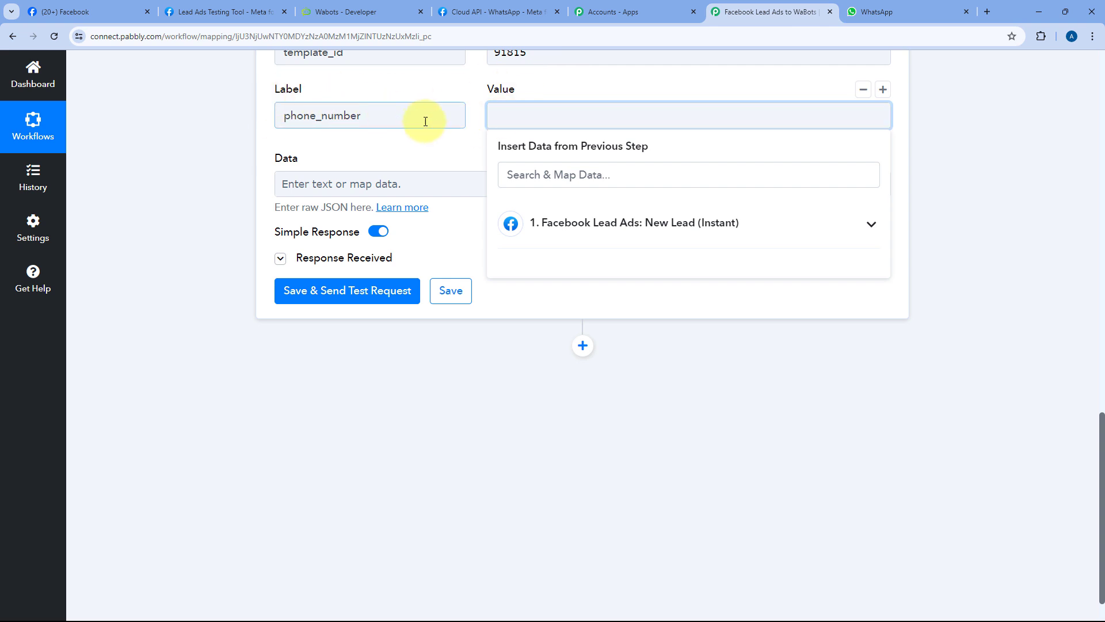
Step: Insert step 1's Phone Number field into phone_number, save the WaBots action, and collapse it
left_click(611, 222)
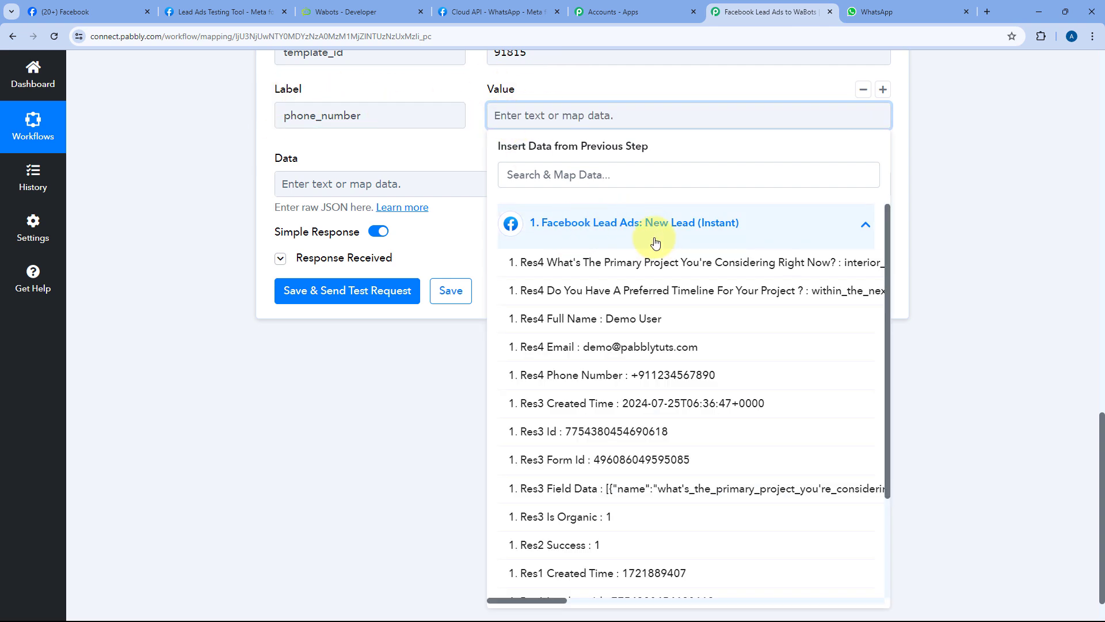
left_click(597, 376)
left_click(459, 158)
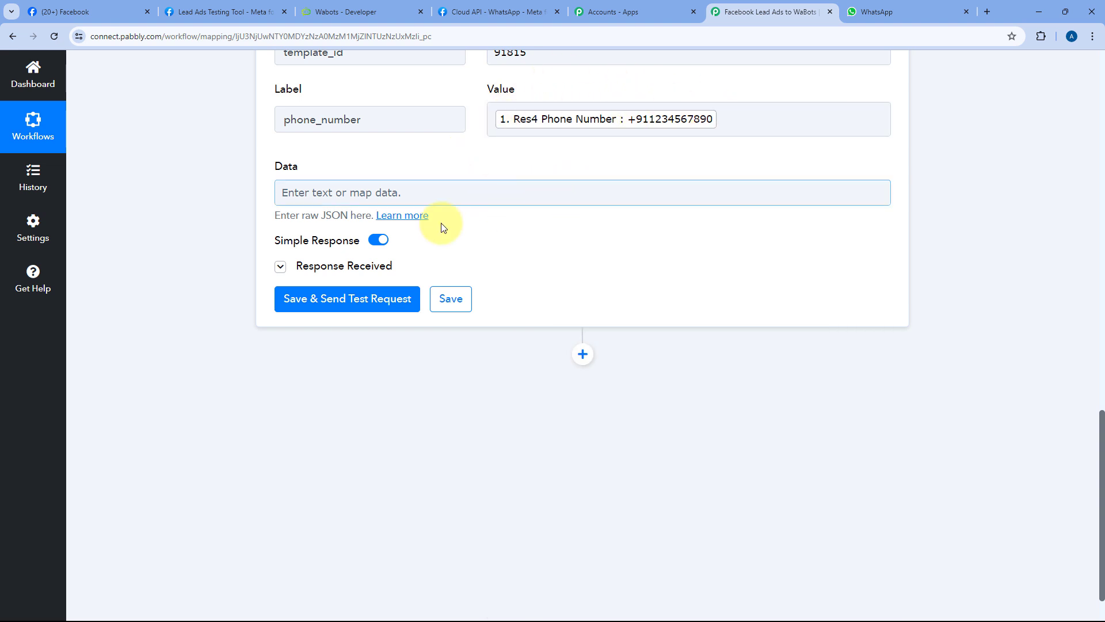
left_click(463, 315)
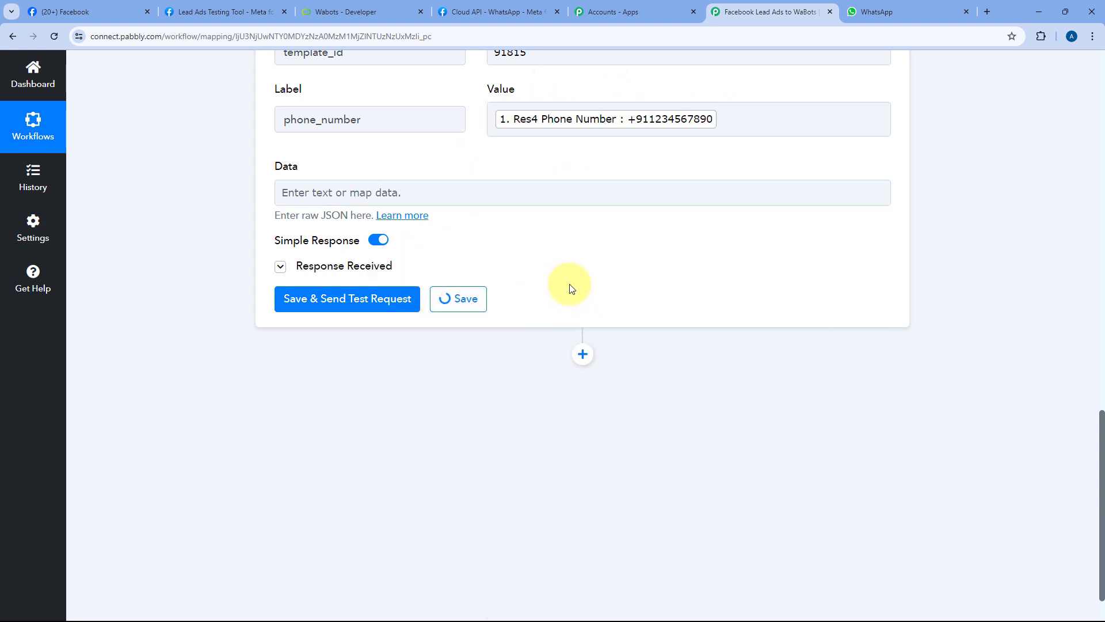
left_click_drag(1100, 489, 1038, 145)
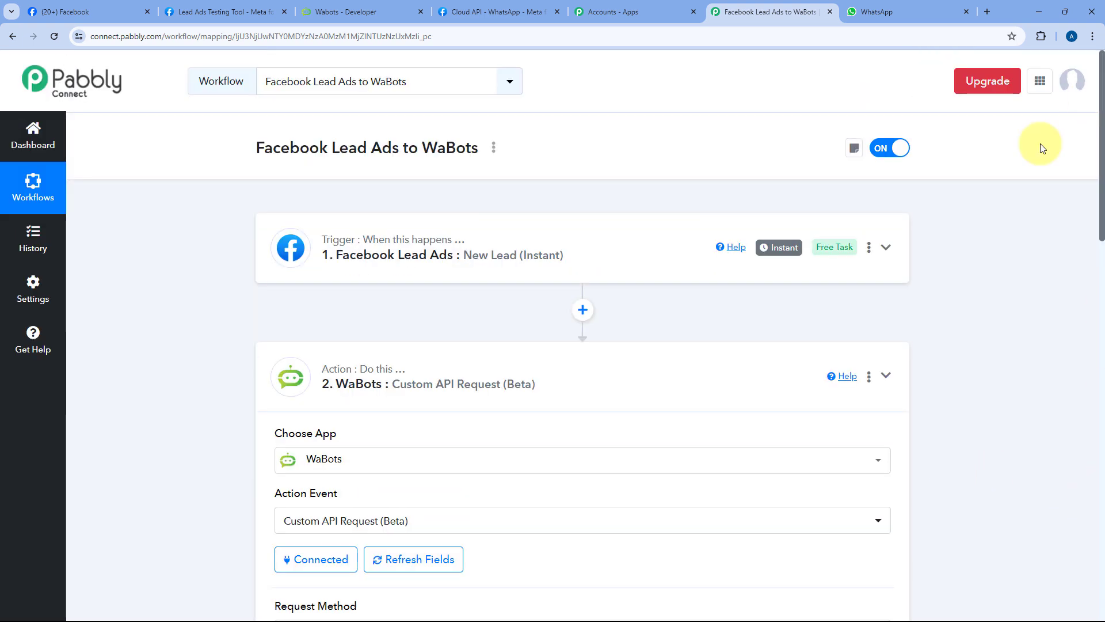
left_click(525, 361)
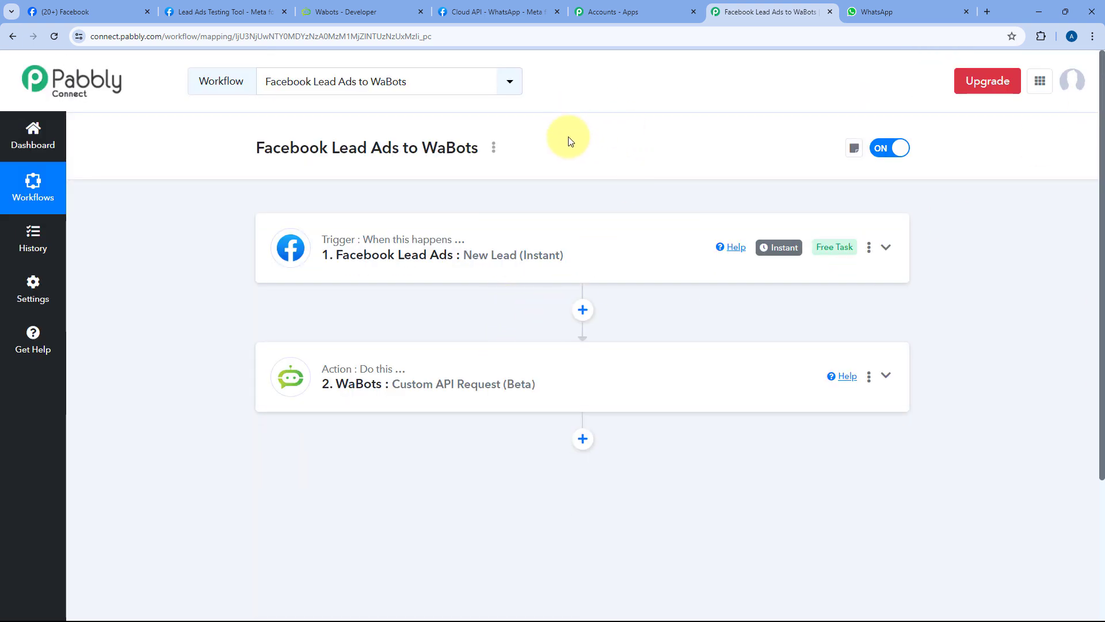